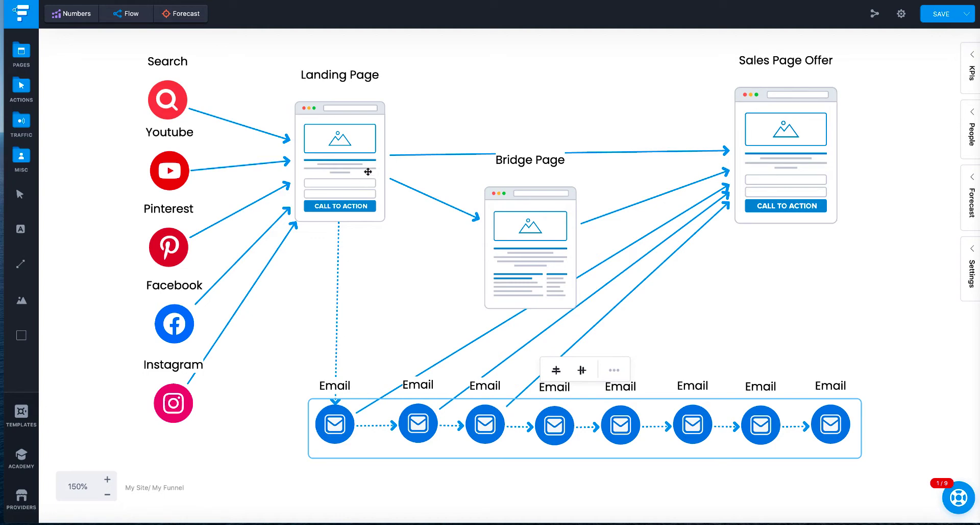
Step: Examine the funnel diagram from traffic sources through landing, bridge and sales pages to the email sequence
scroll(356, 160, "down", 2)
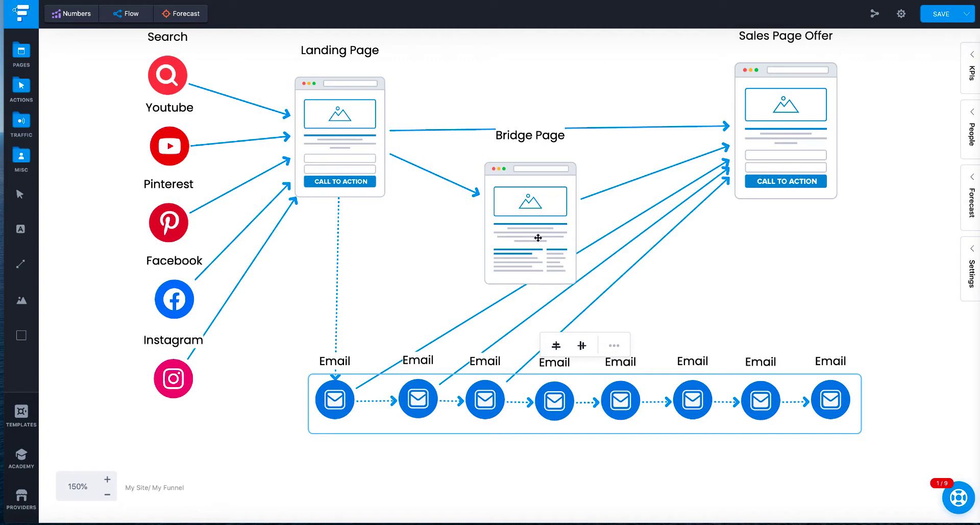
scroll(540, 217, "down", 1)
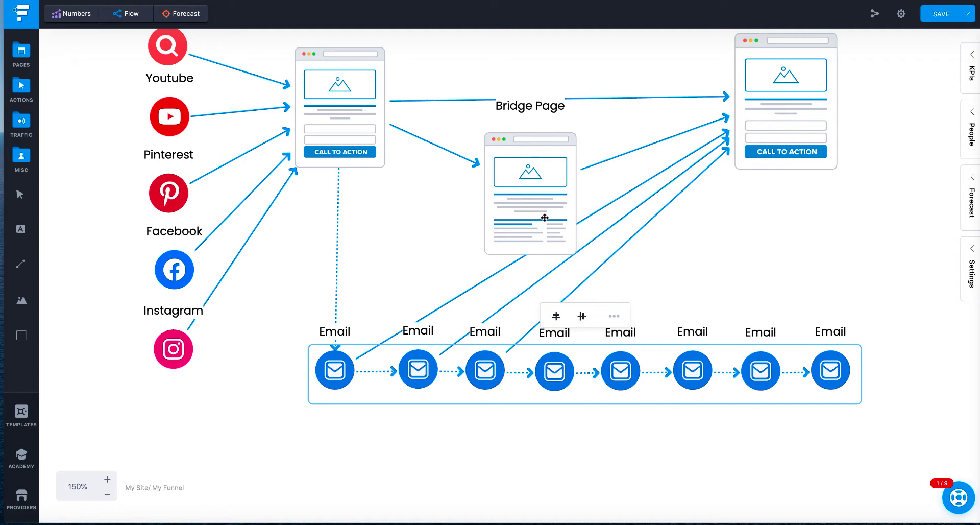
mouse_move(684, 130)
scroll(796, 87, "up", 1)
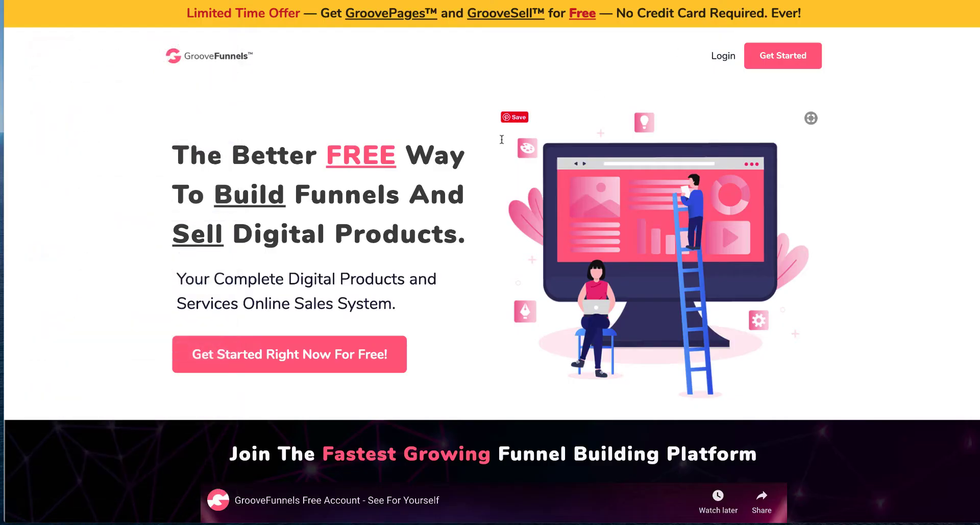
Step: Scroll through the GrooveFunnels landing page to review its features and free account sign-up form
scroll(474, 120, "down", 2)
scroll(474, 120, "down", 8)
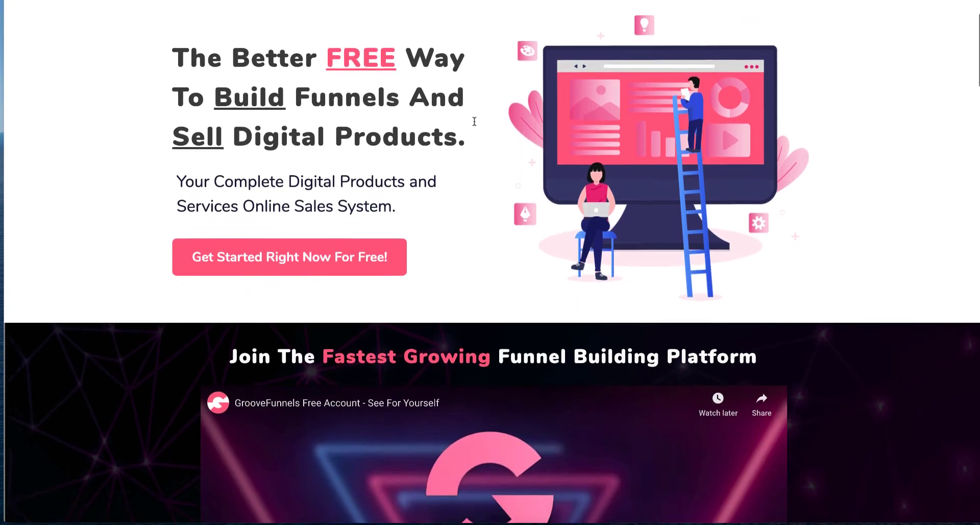
scroll(475, 121, "down", 2)
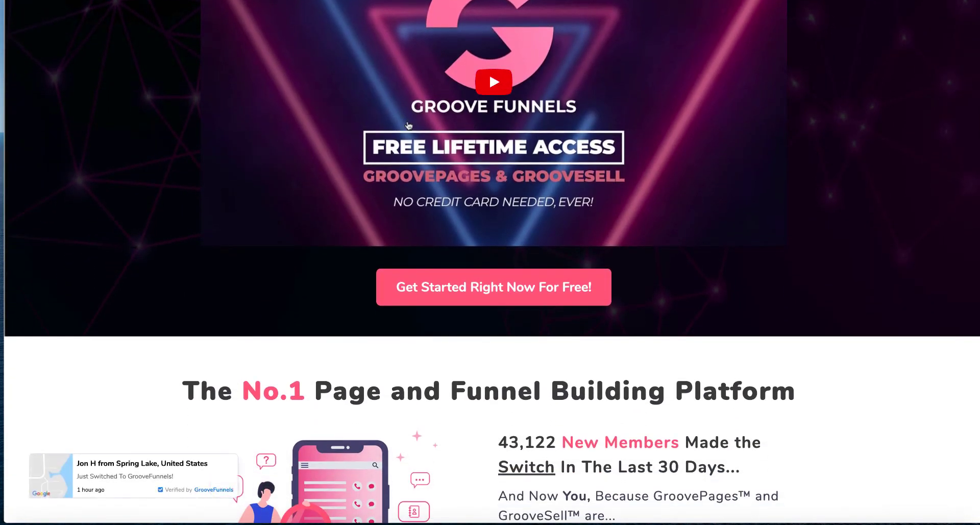
scroll(408, 125, "down", 2)
scroll(356, 124, "down", 6)
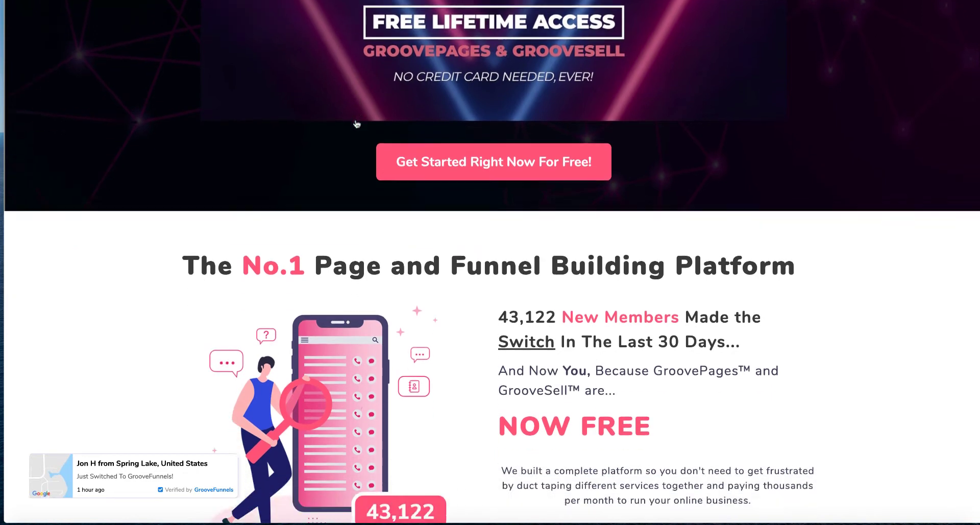
scroll(357, 123, "down", 3)
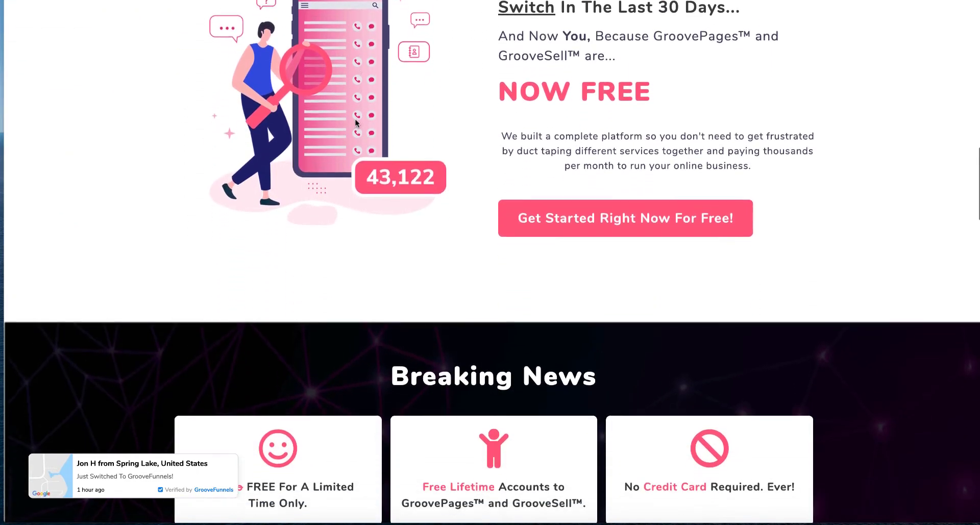
scroll(357, 123, "down", 1)
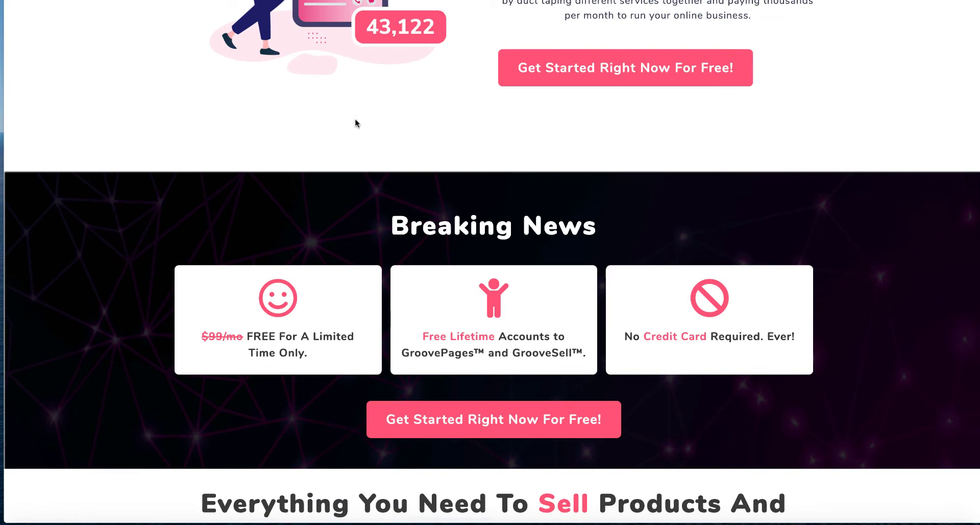
scroll(384, 102, "down", 6)
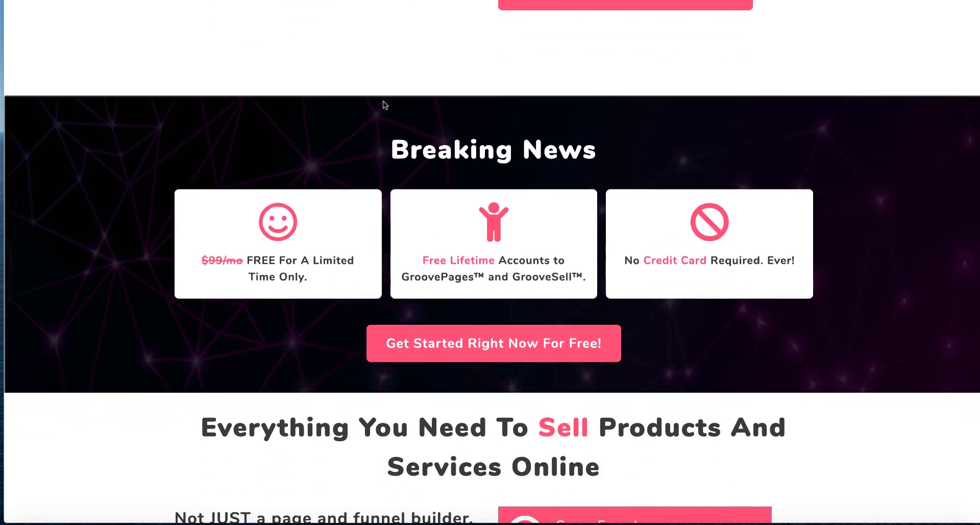
scroll(383, 101, "down", 1)
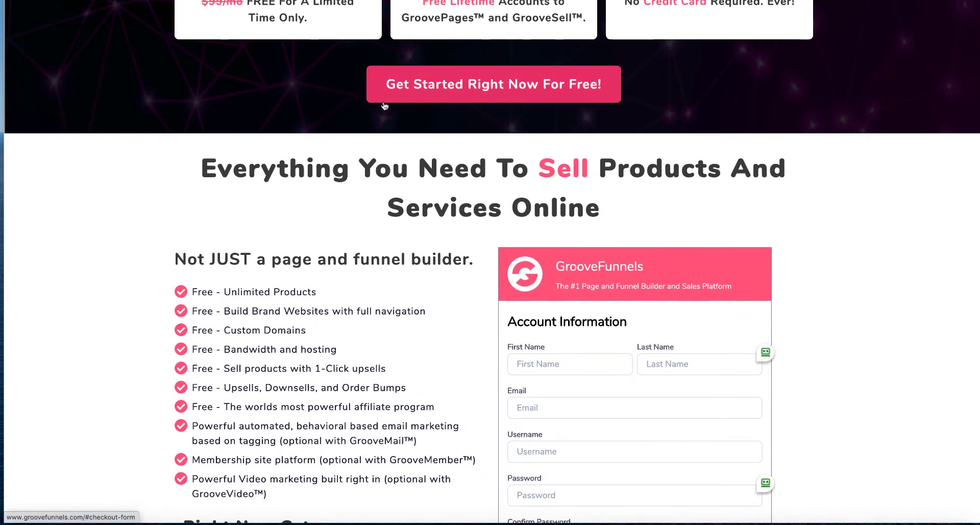
scroll(291, 137, "down", 1)
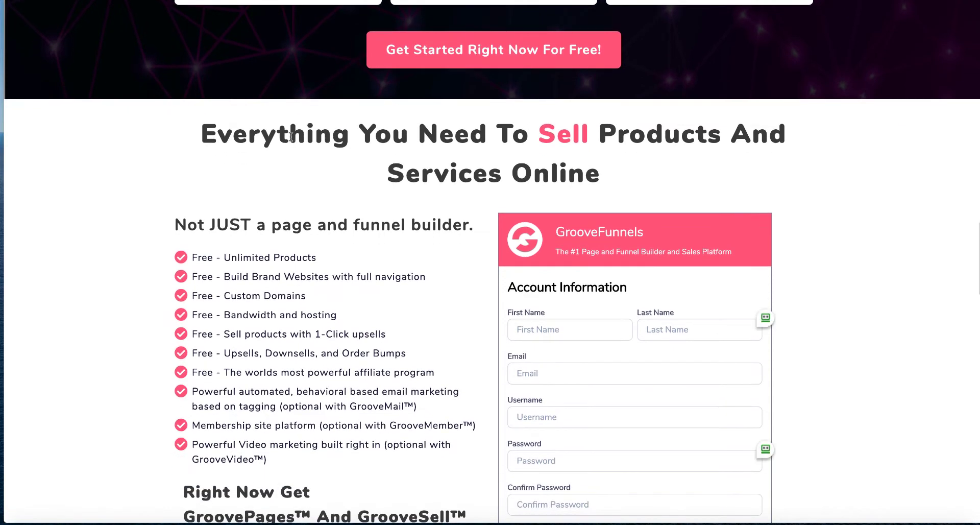
scroll(333, 128, "down", 1)
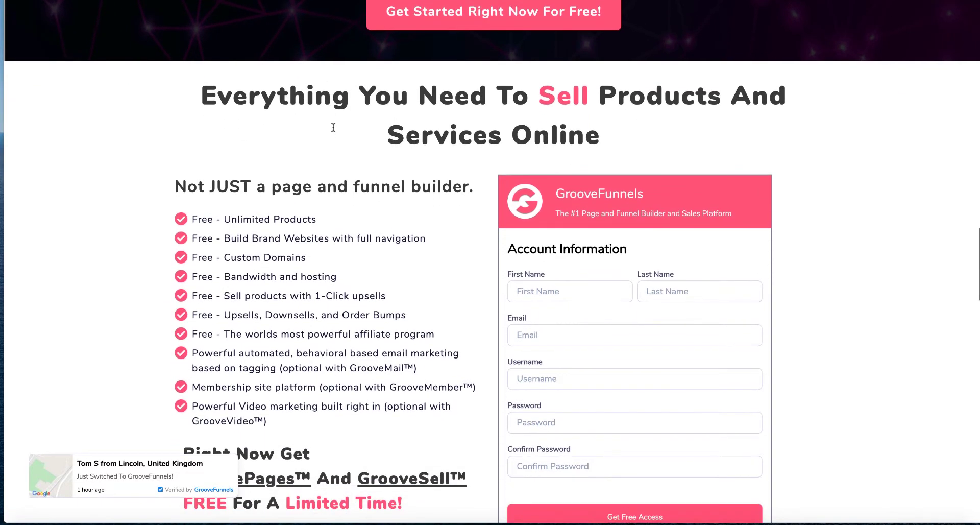
scroll(333, 127, "down", 4)
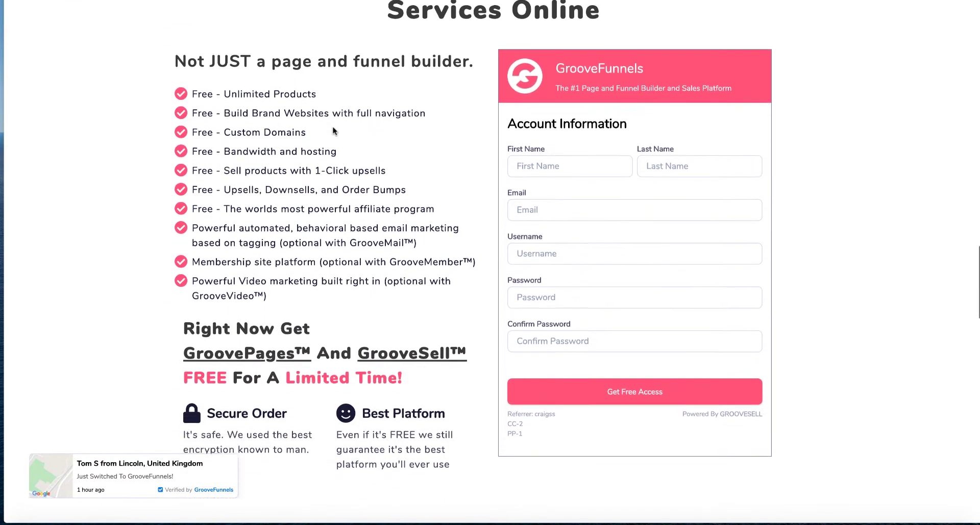
scroll(333, 127, "down", 1)
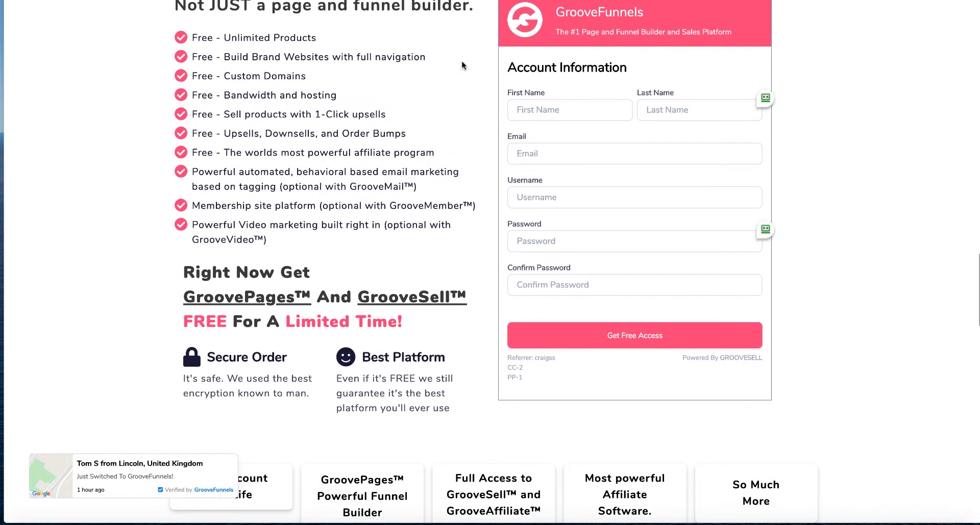
scroll(307, 109, "down", 1)
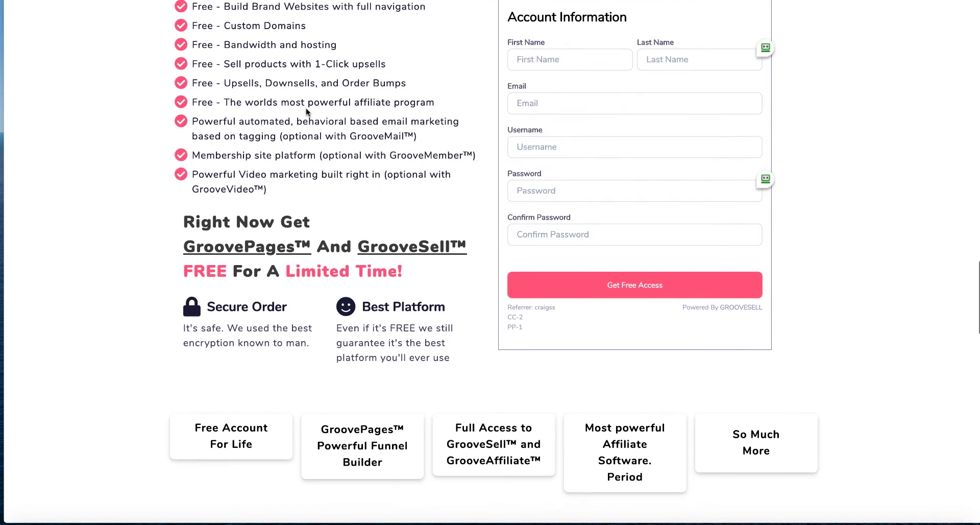
scroll(306, 109, "up", 1)
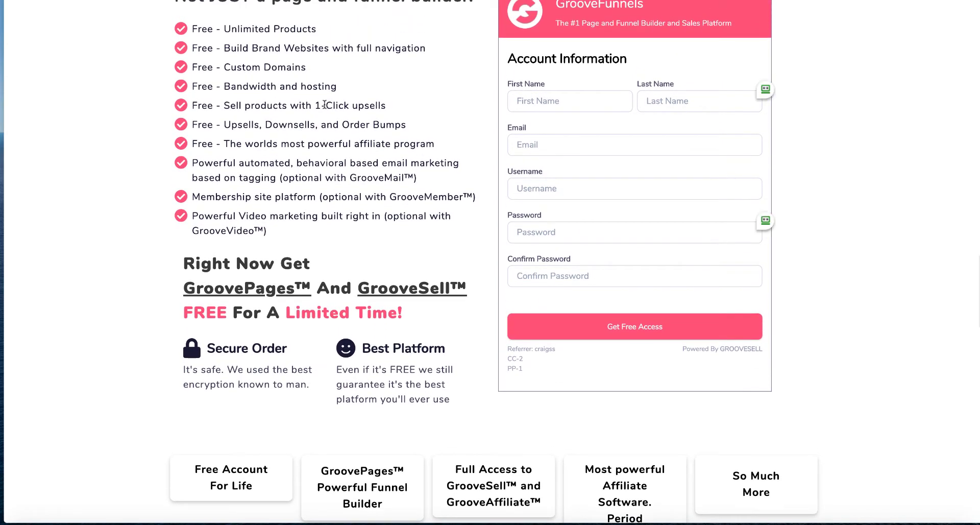
scroll(322, 103, "up", 5)
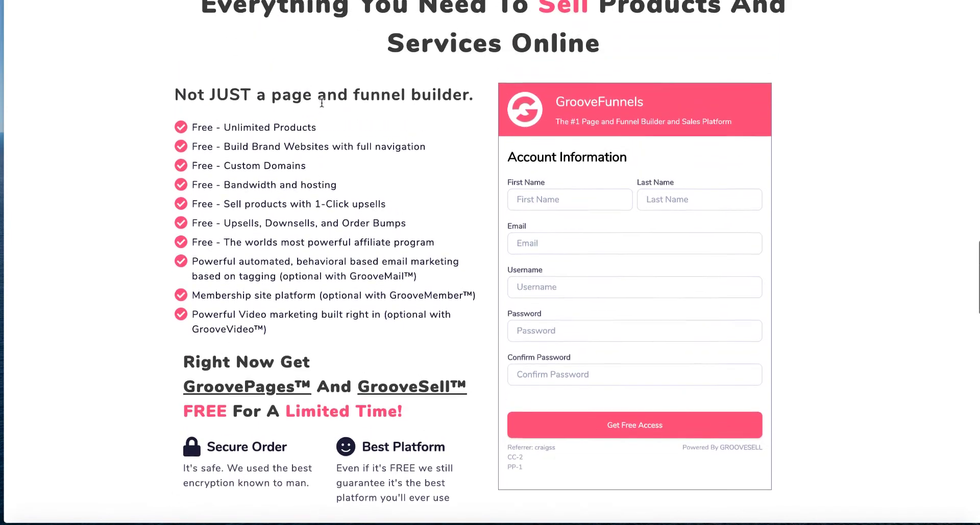
scroll(321, 99, "up", 2)
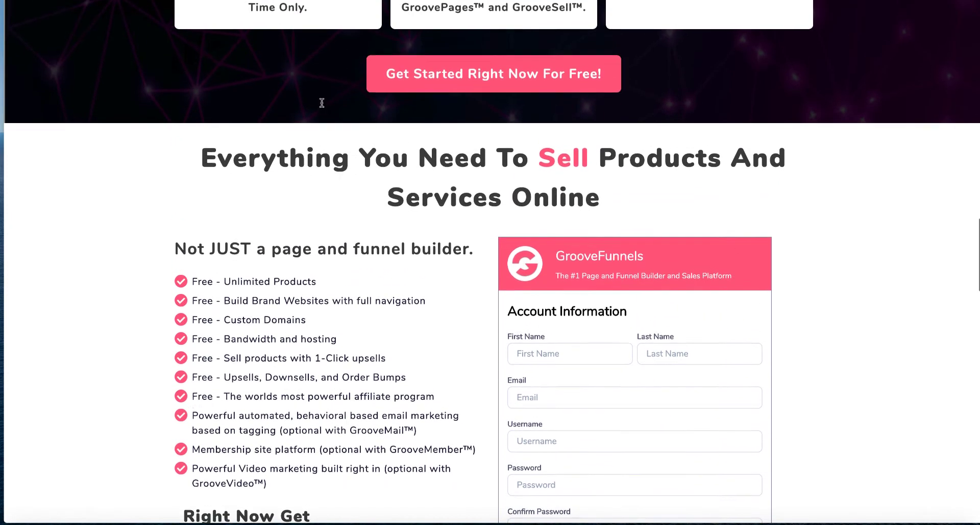
scroll(244, 108, "up", 1)
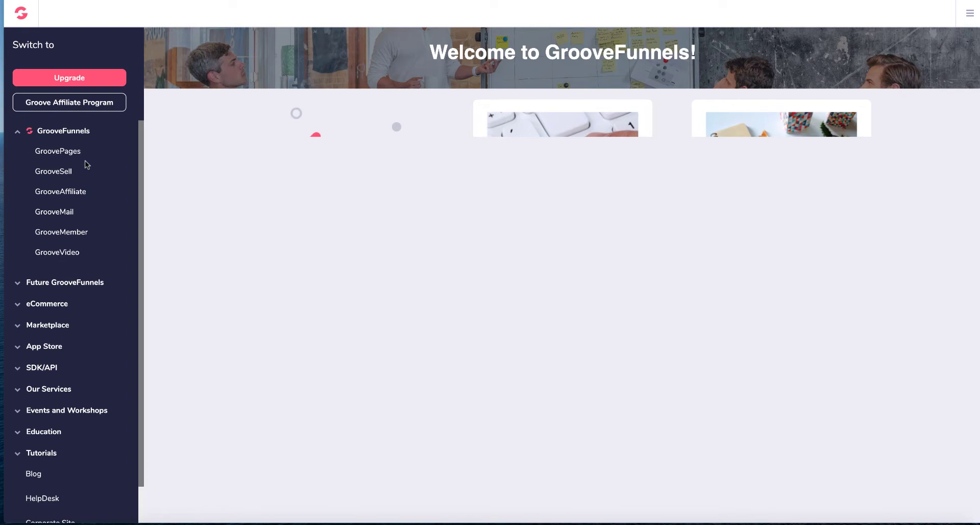
Step: Browse the GrooveFunnels dashboard's product menu and welcome page cards
scroll(85, 160, "down", 1)
scroll(84, 160, "up", 1)
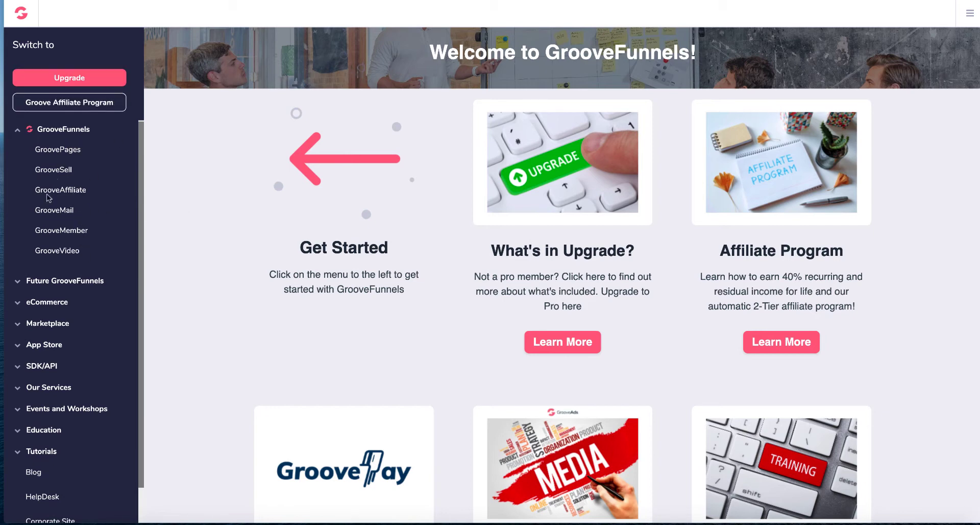
scroll(101, 355, "down", 1)
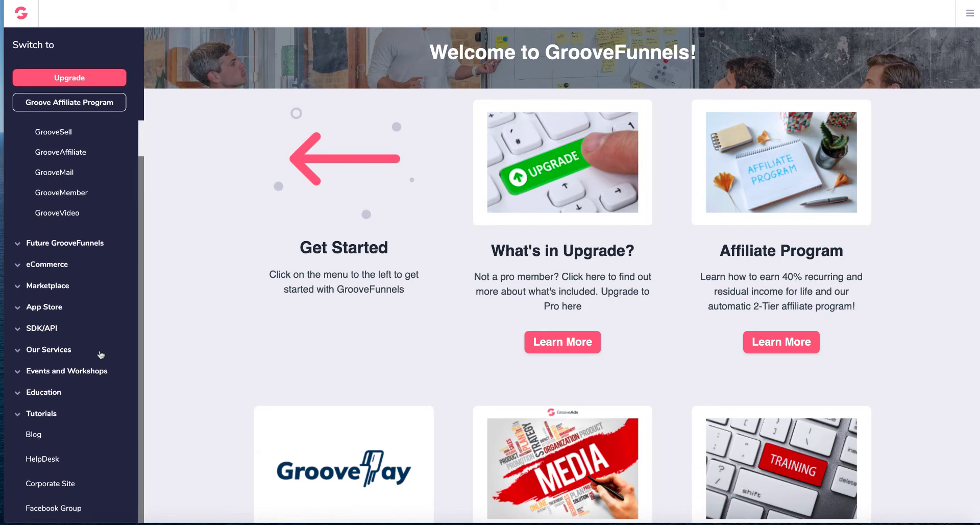
scroll(204, 253, "down", 4)
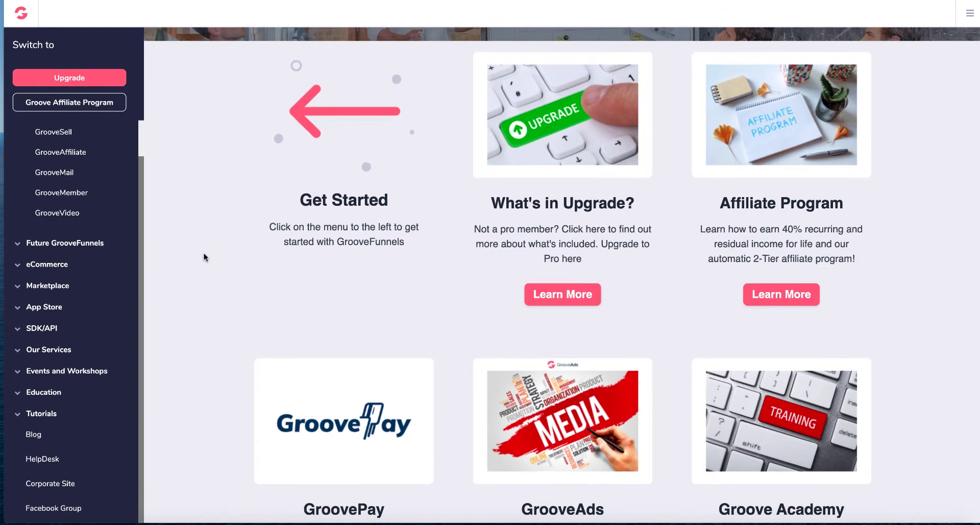
scroll(204, 252, "down", 7)
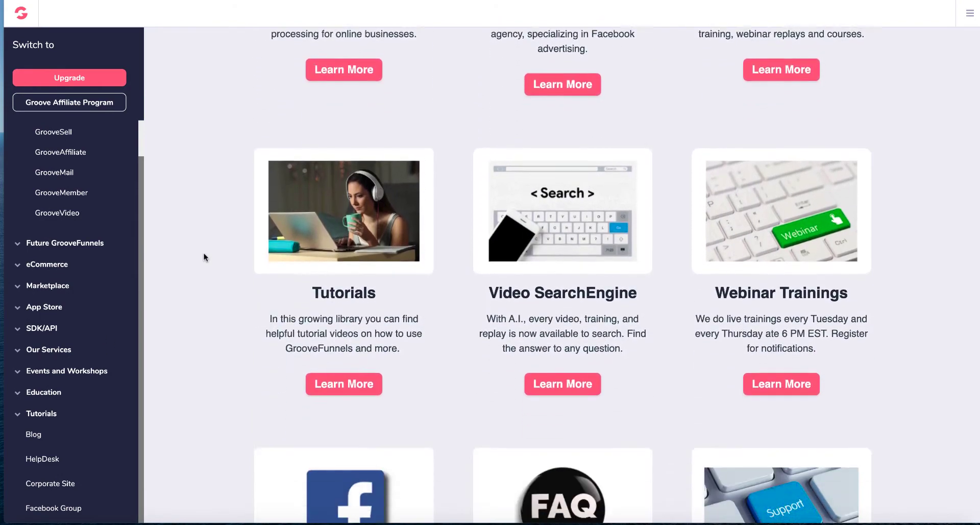
scroll(203, 253, "up", 11)
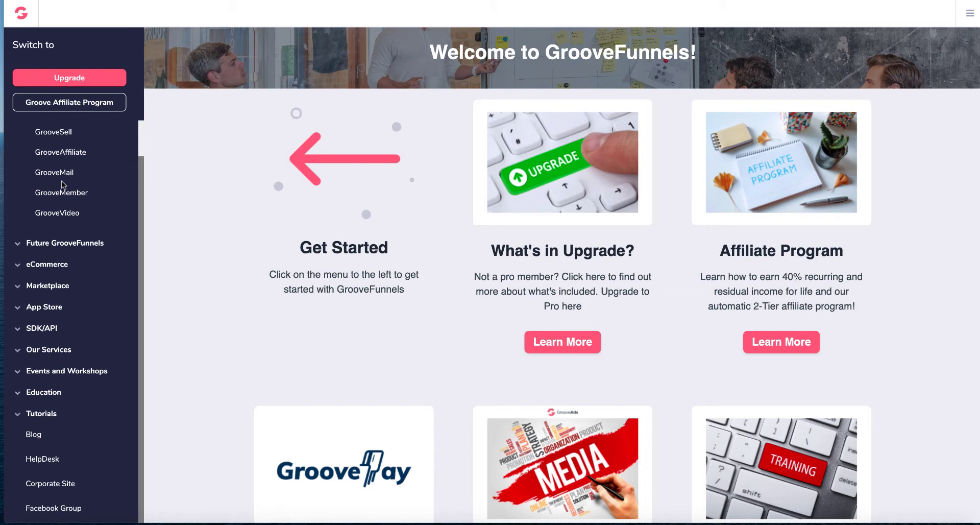
scroll(61, 181, "up", 1)
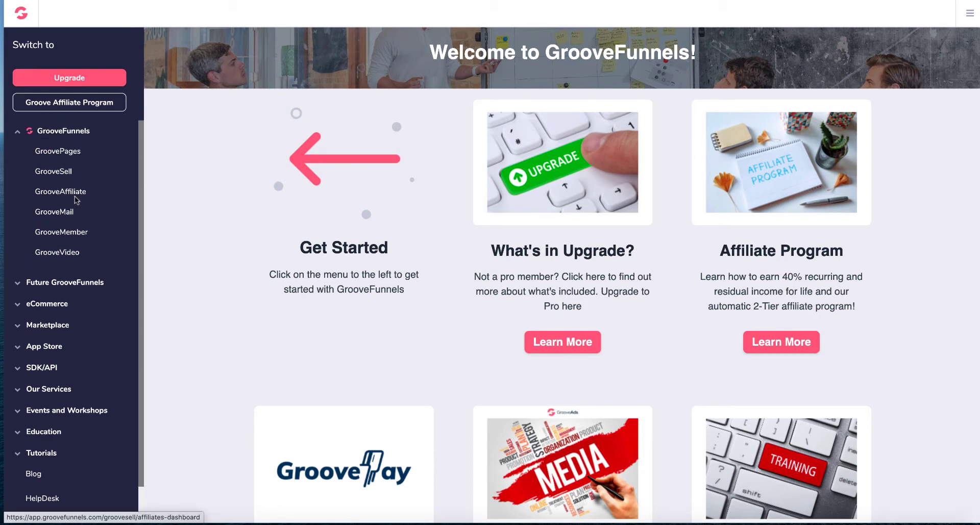
scroll(77, 173, "down", 2)
scroll(66, 153, "up", 1)
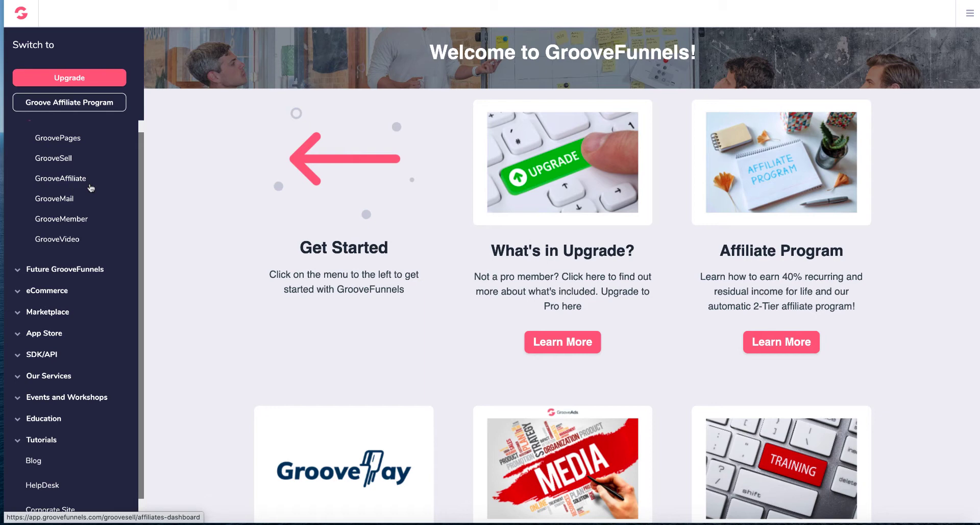
Step: Open GroovePages and delete the first site named "My new site", confirming the deletion
left_click(74, 142)
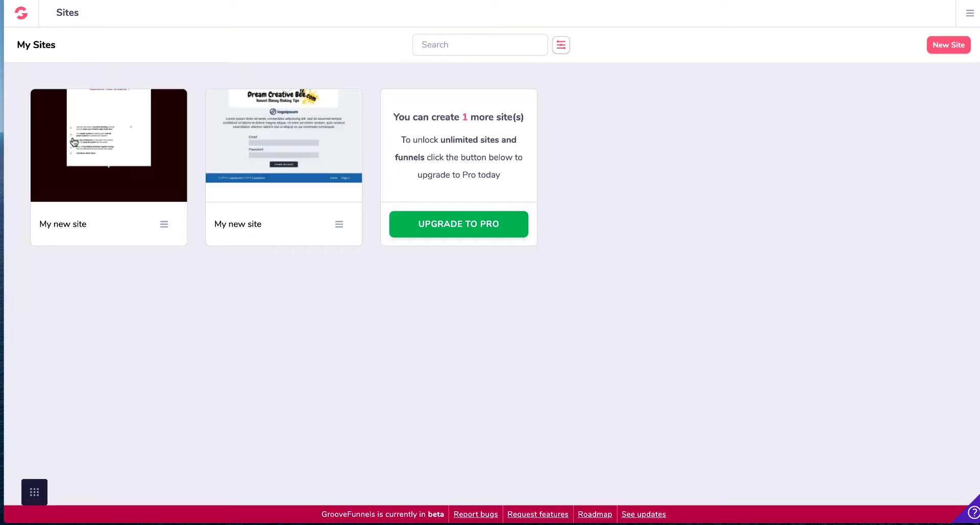
mouse_move(71, 137)
left_click(163, 224)
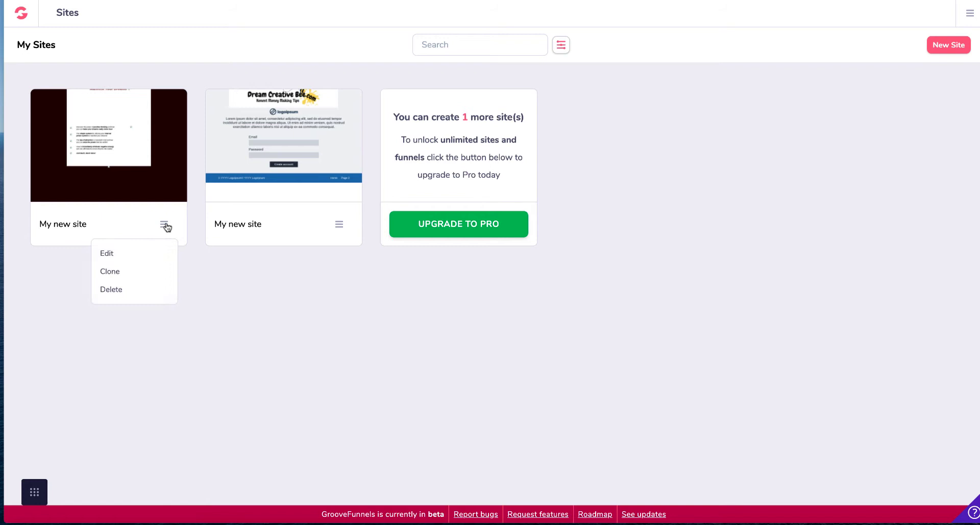
left_click(124, 289)
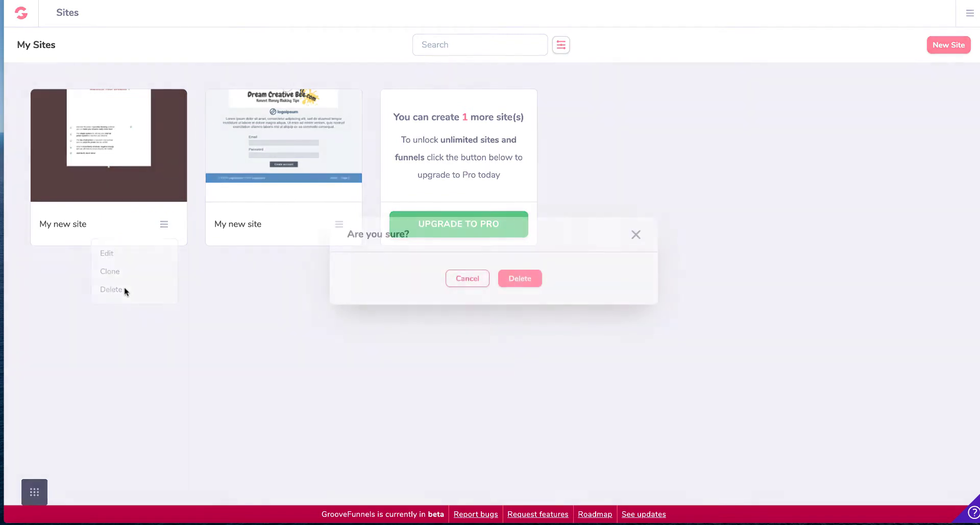
left_click(505, 278)
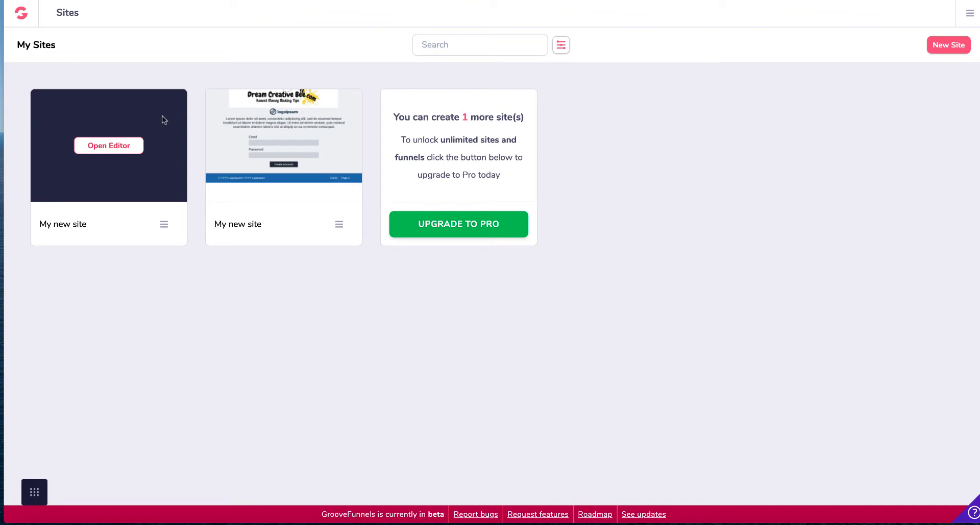
Step: Open the second "My new site" site for editing
mouse_move(249, 118)
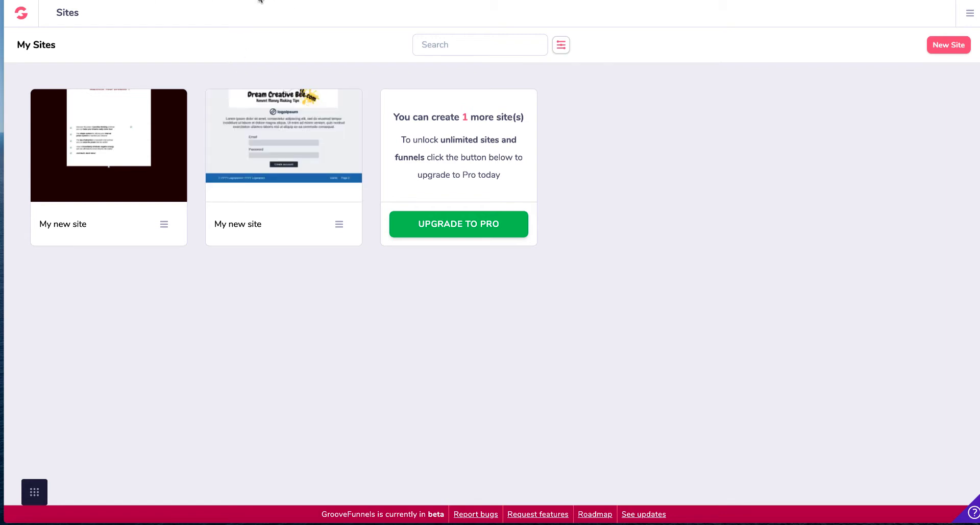
mouse_move(333, 191)
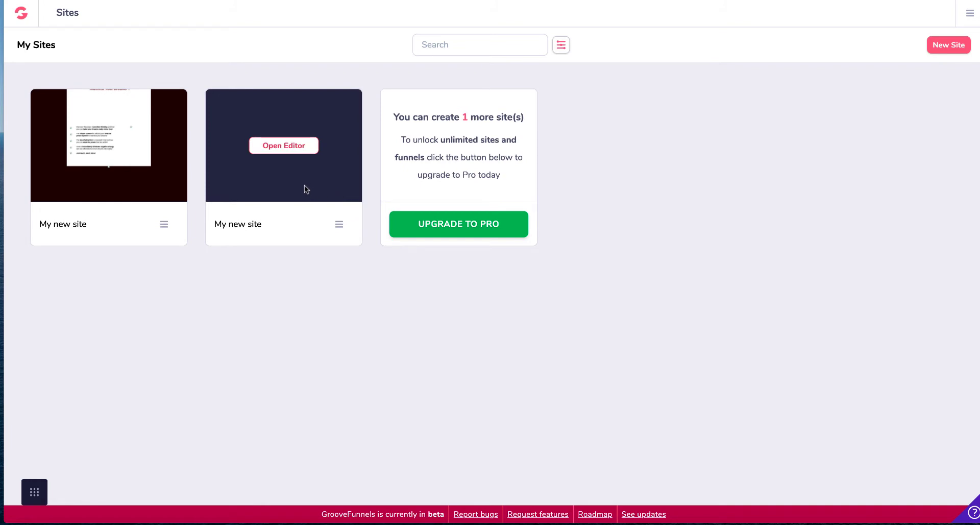
left_click(339, 225)
left_click(284, 252)
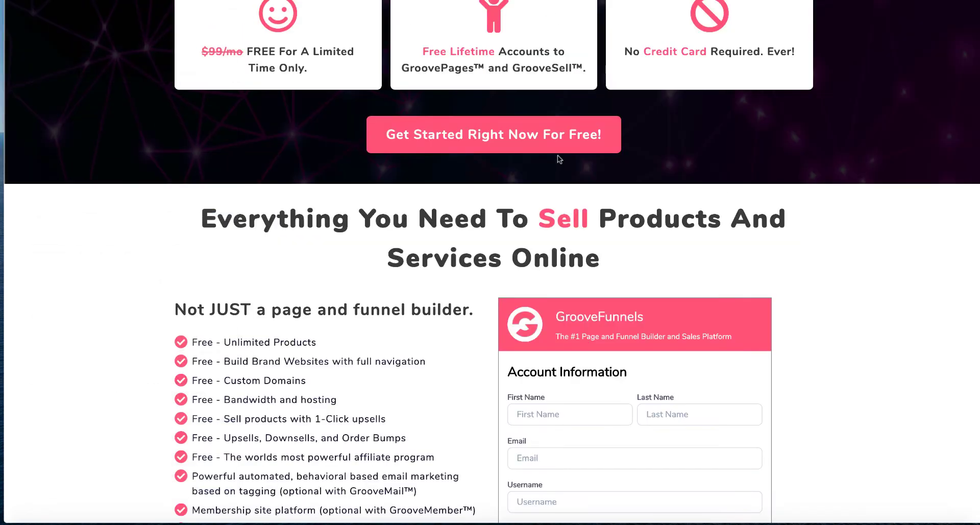
Step: Scroll through the GrooveFunnels landing page again down to the account sign-up section
scroll(562, 161, "up", 15)
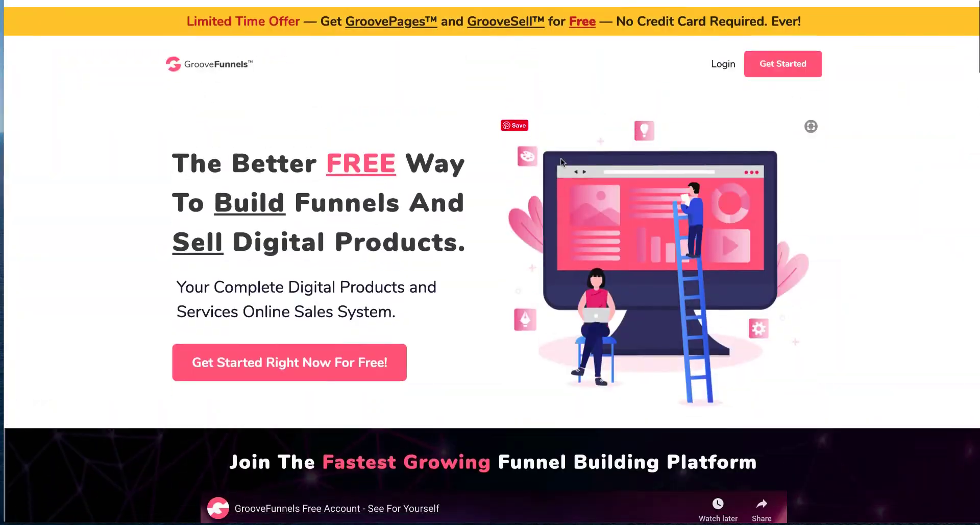
scroll(561, 162, "down", 15)
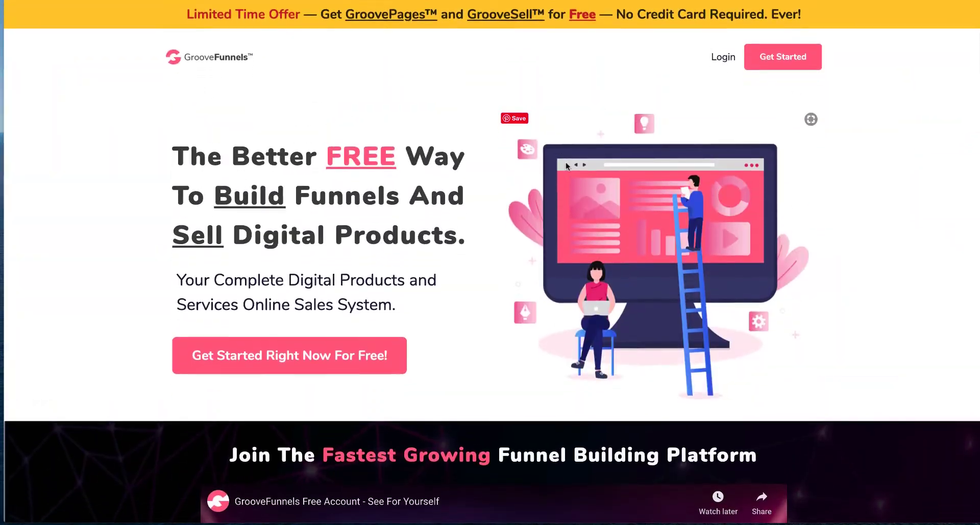
scroll(566, 162, "down", 15)
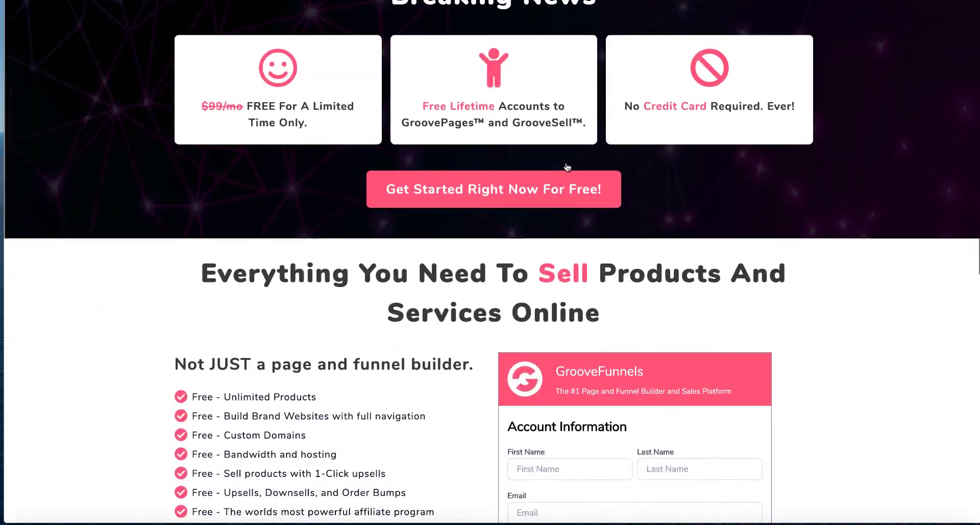
Step: Examine the Account Information sign-up form on the GrooveFunnels landing page
scroll(566, 167, "up", 1)
scroll(566, 167, "up", 5)
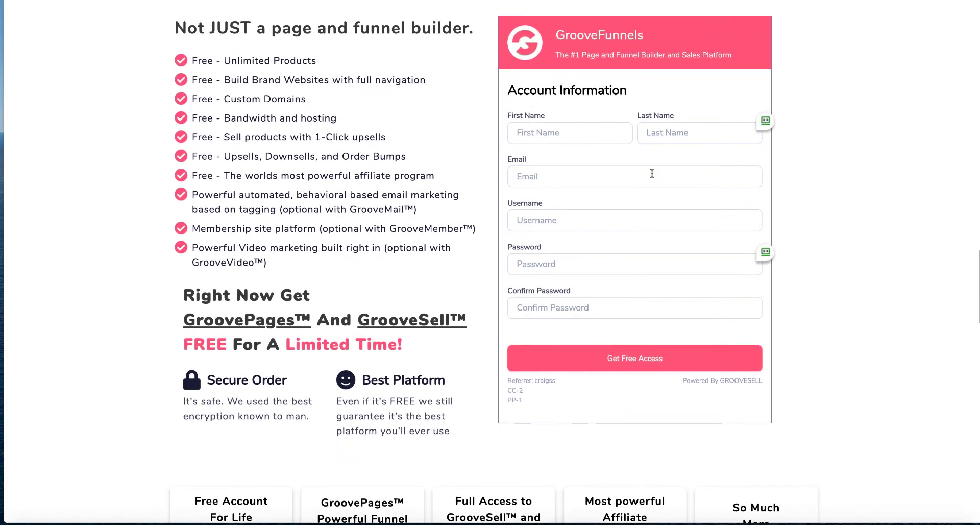
scroll(649, 171, "down", 1)
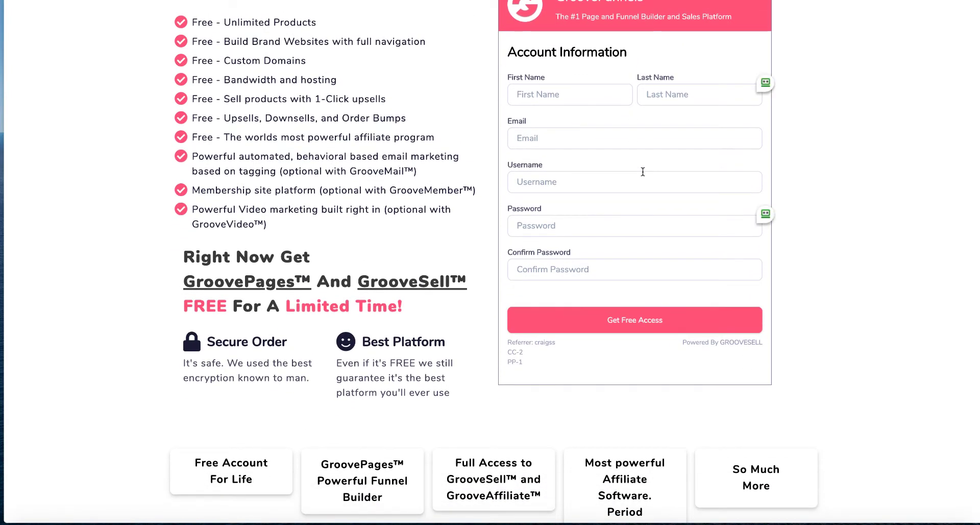
scroll(643, 172, "down", 2)
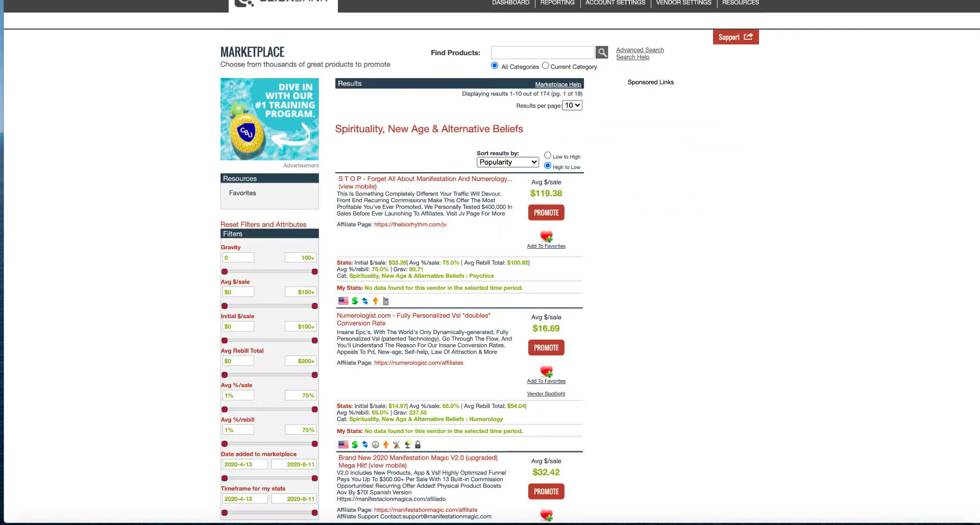
Step: Browse the ClickBank marketplace listings in the Spirituality, New Age & Alternative Beliefs category
scroll(449, 173, "up", 1)
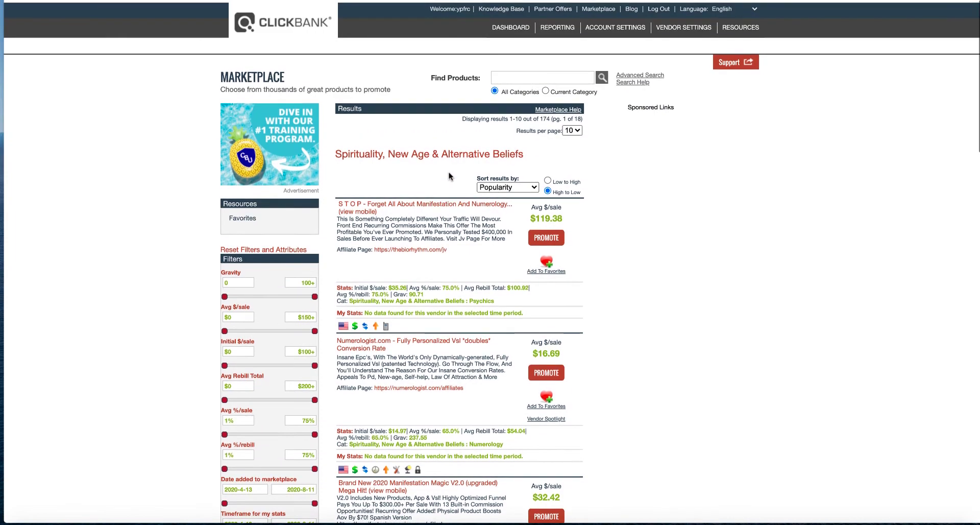
scroll(449, 173, "down", 2)
scroll(450, 175, "down", 10)
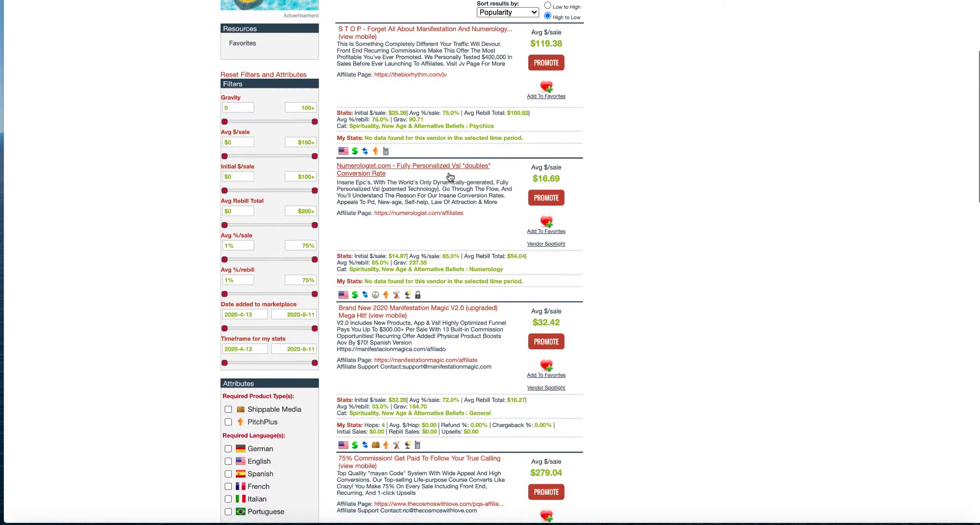
scroll(449, 173, "down", 10)
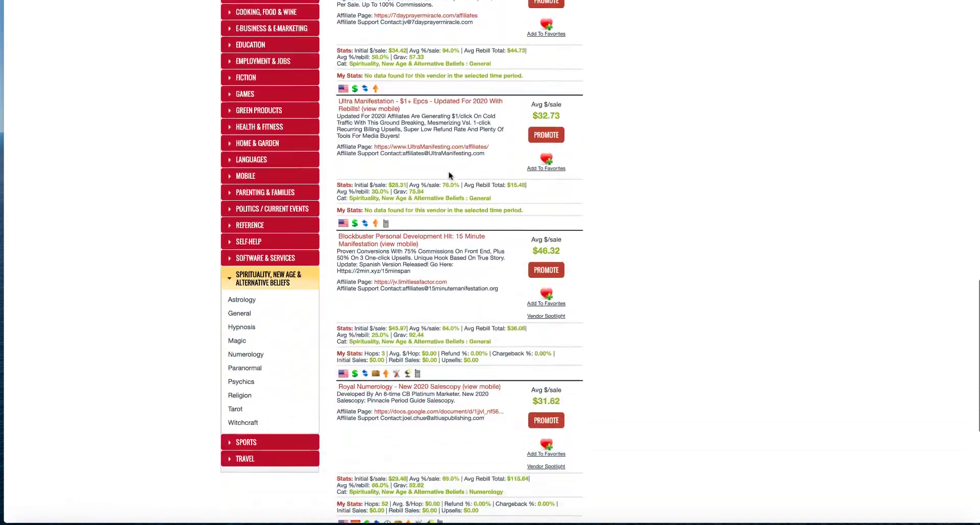
scroll(467, 258, "up", 12)
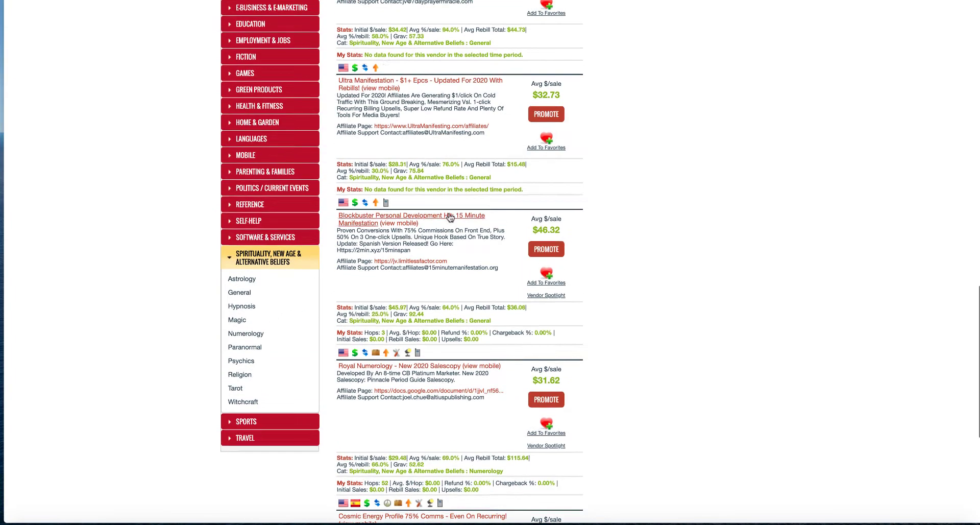
scroll(450, 218, "up", 4)
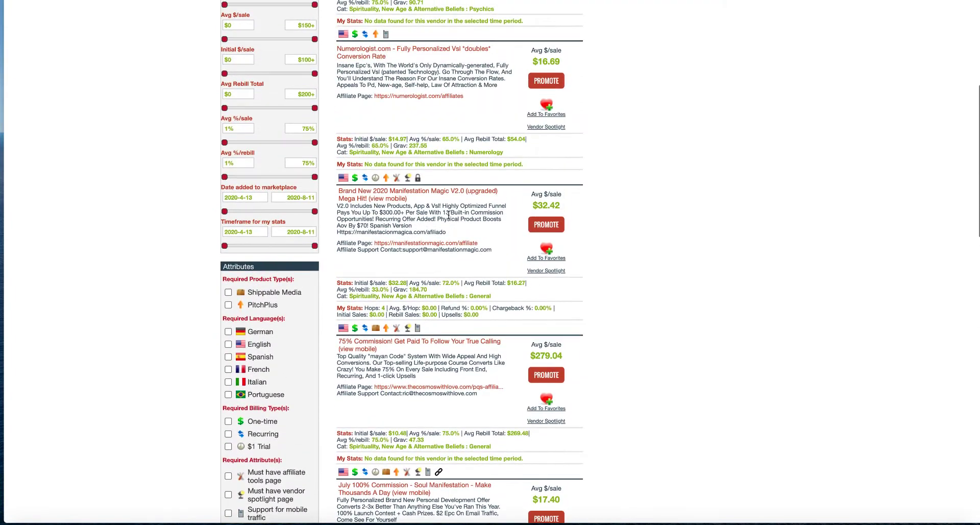
scroll(448, 215, "up", 2)
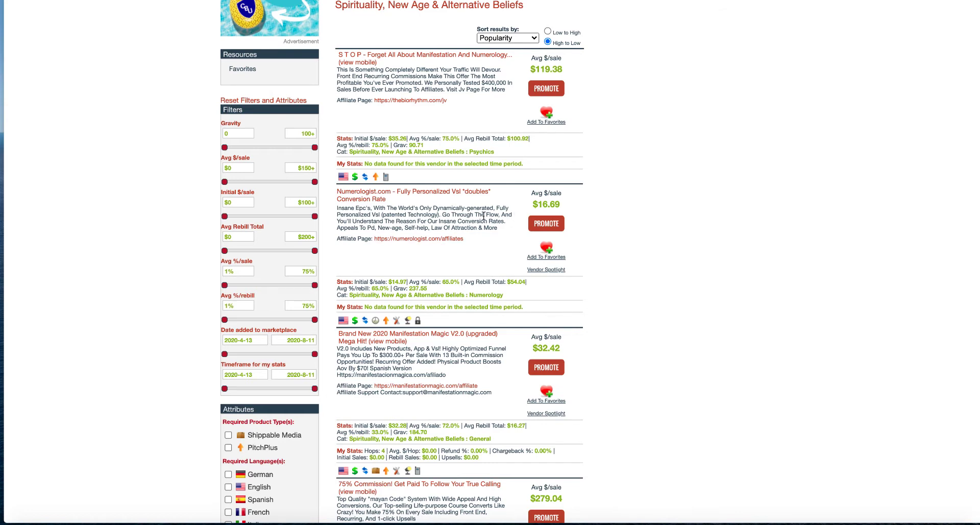
scroll(471, 214, "down", 2)
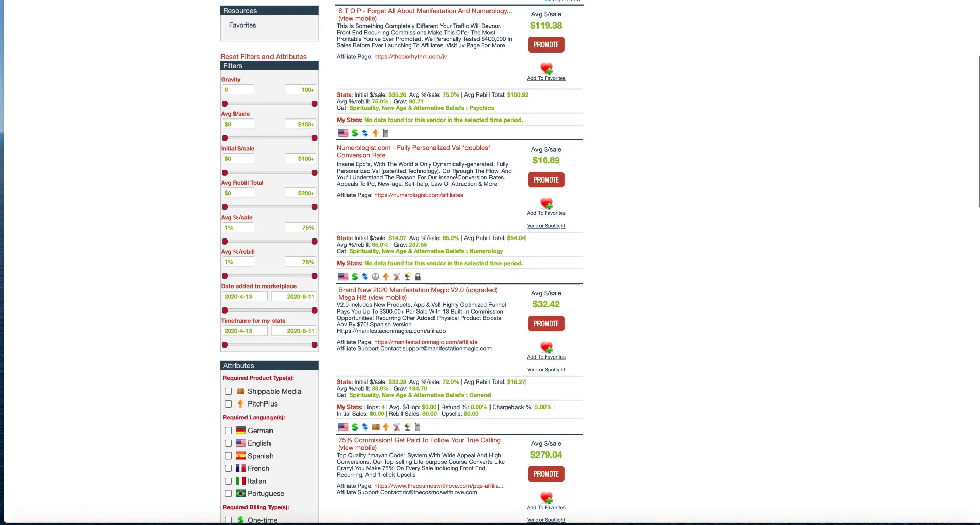
scroll(456, 174, "down", 2)
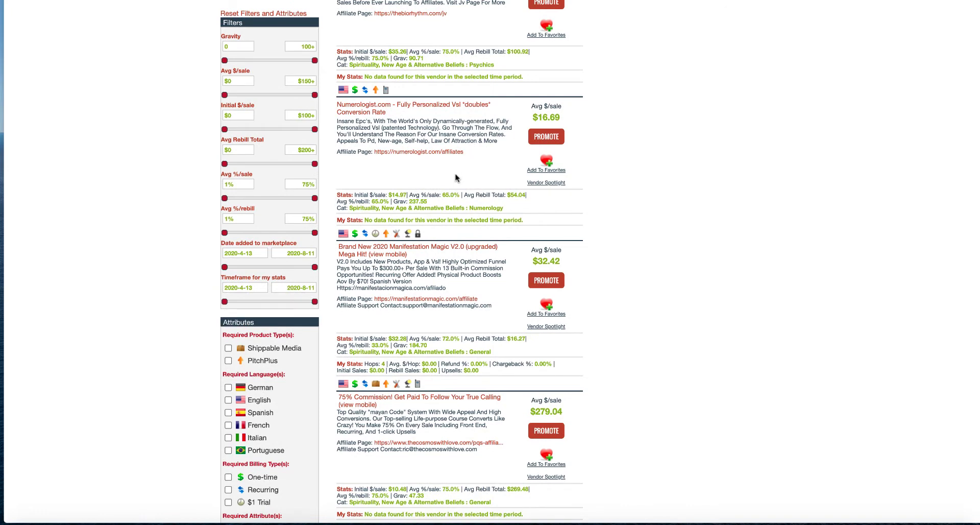
scroll(420, 168, "down", 1)
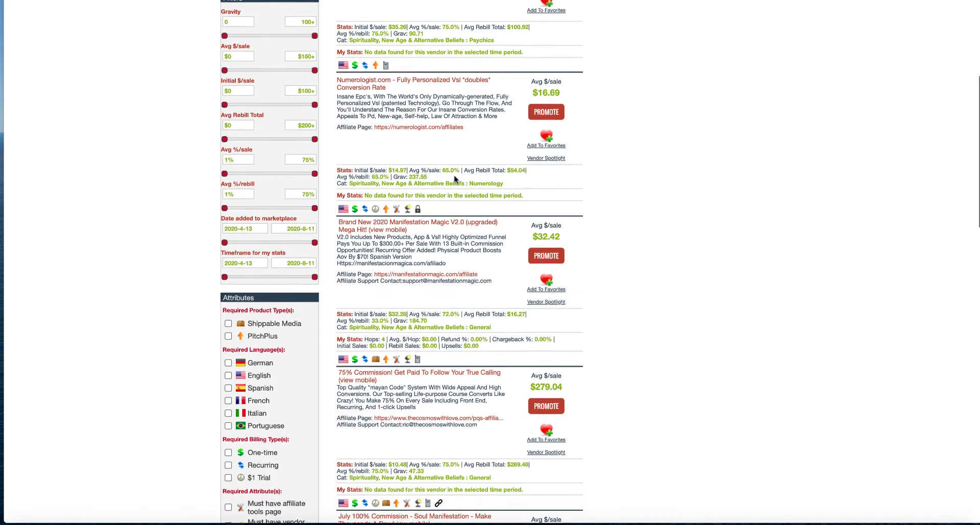
scroll(458, 148, "down", 1)
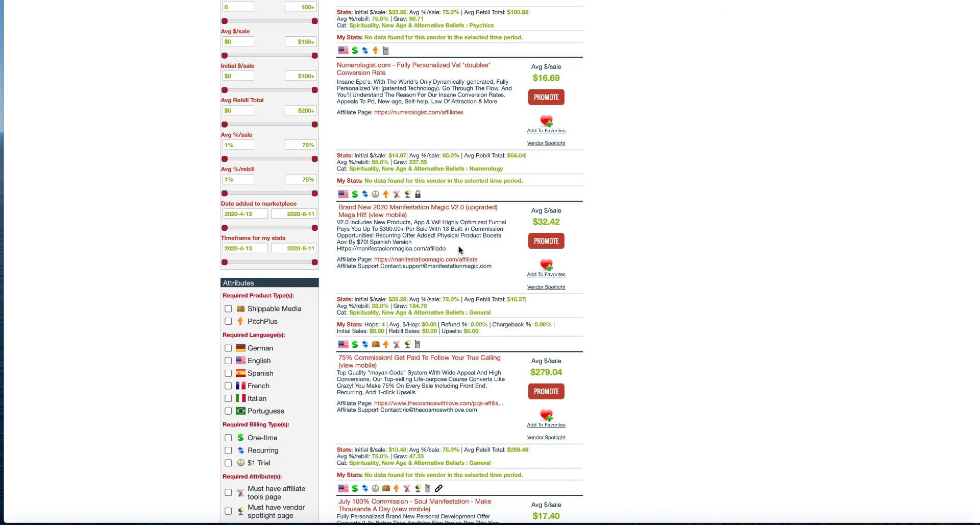
scroll(459, 246, "down", 1)
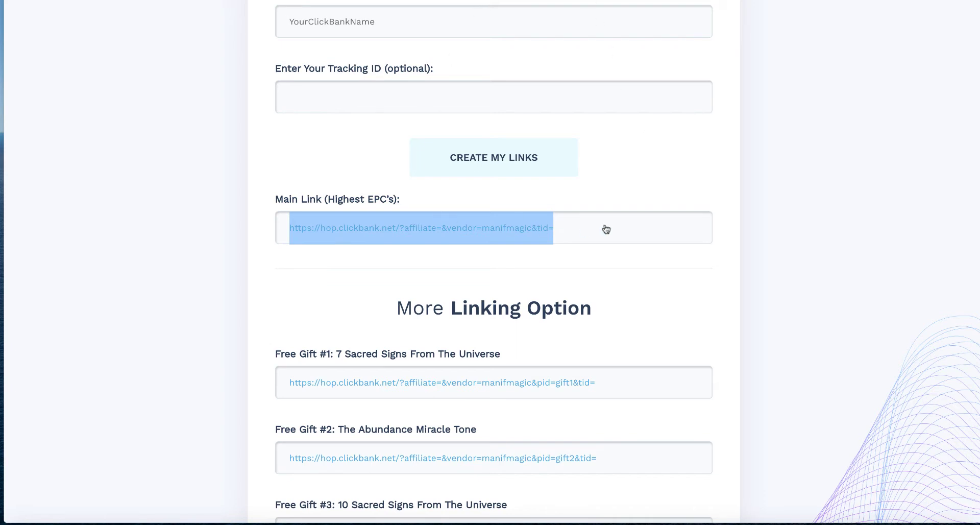
Step: Review the Manifestation Magic affiliate link generator page and its linking options
scroll(578, 221, "up", 1)
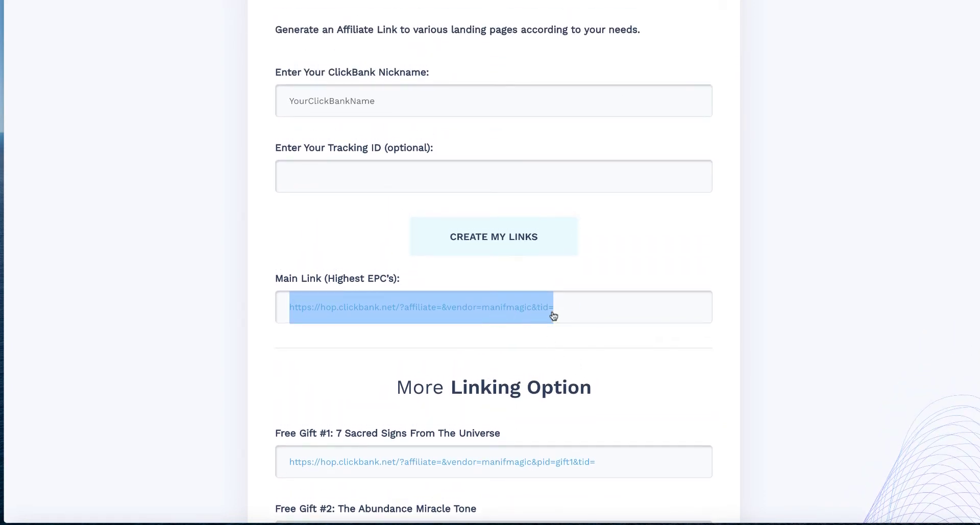
scroll(552, 319, "up", 2)
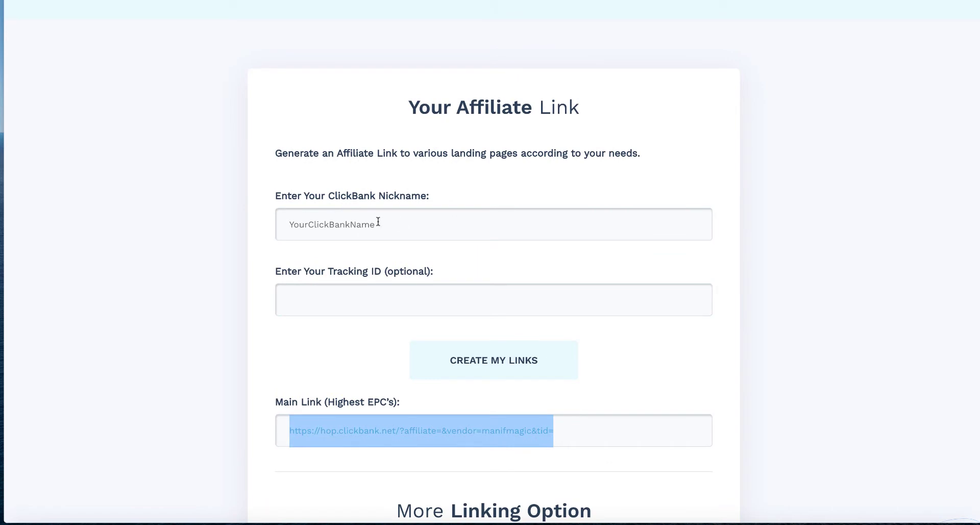
scroll(379, 221, "down", 1)
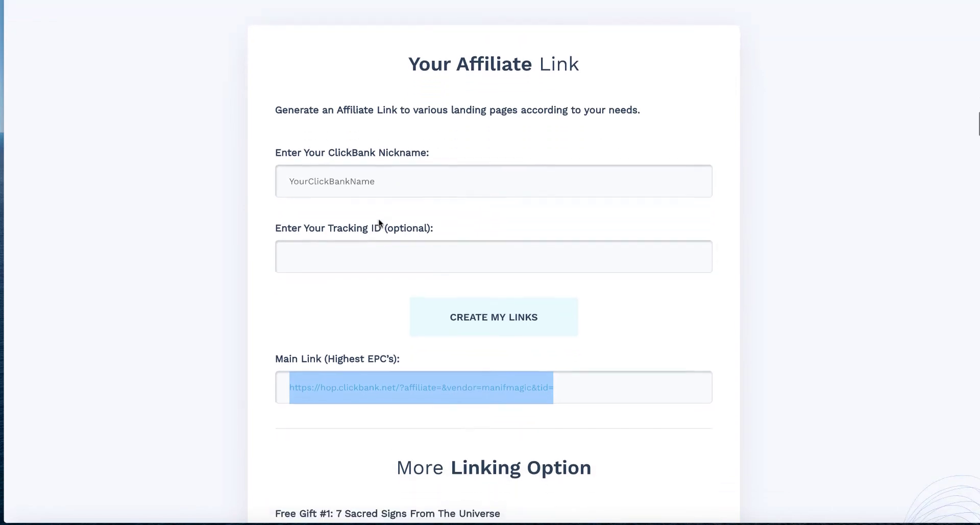
scroll(525, 260, "down", 1)
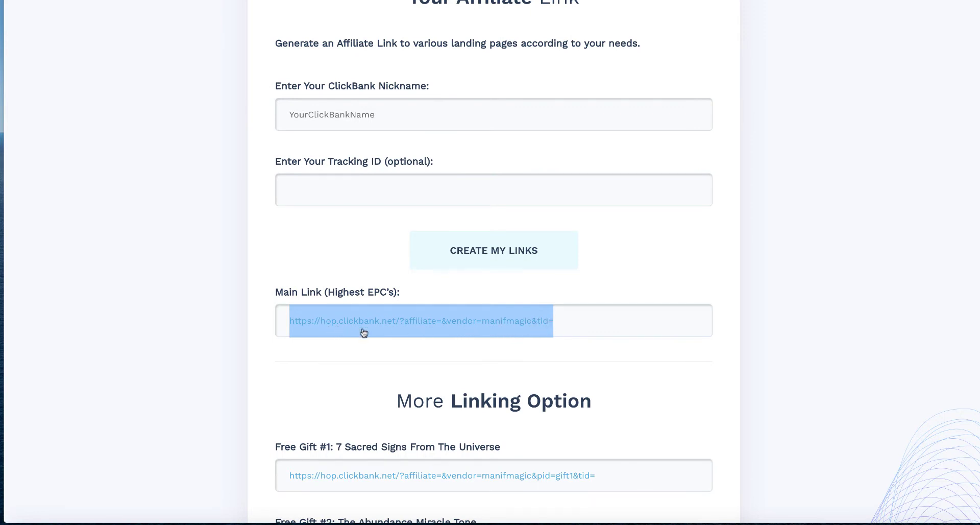
scroll(546, 324, "down", 1)
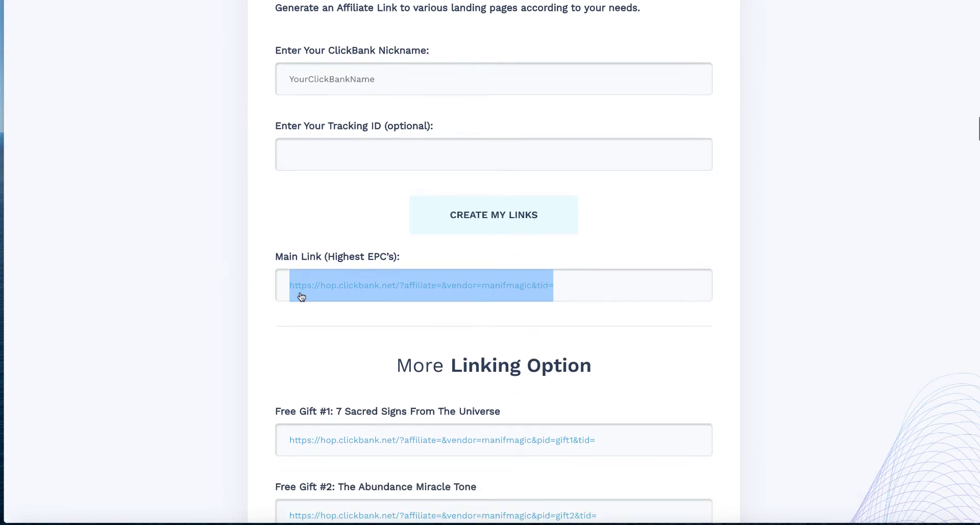
scroll(513, 281, "down", 1)
scroll(512, 282, "down", 6)
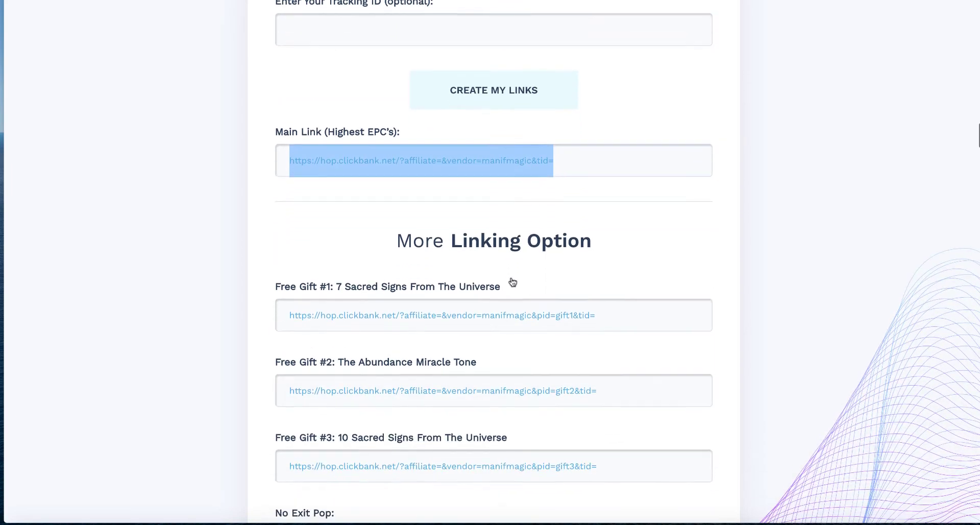
scroll(513, 282, "down", 1)
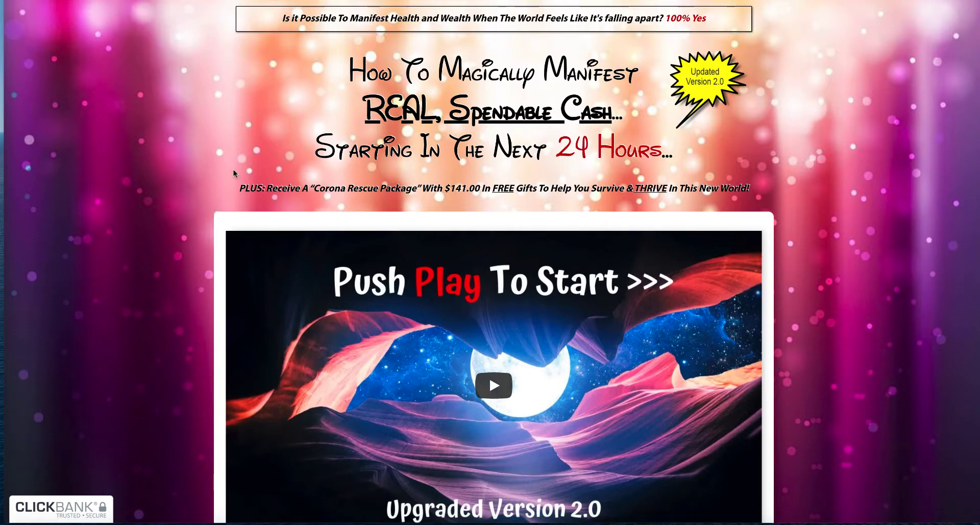
Step: Scroll through the Manifestation Magic sales page to examine its bonuses, reviews and offer
scroll(235, 173, "down", 1)
scroll(234, 172, "up", 1)
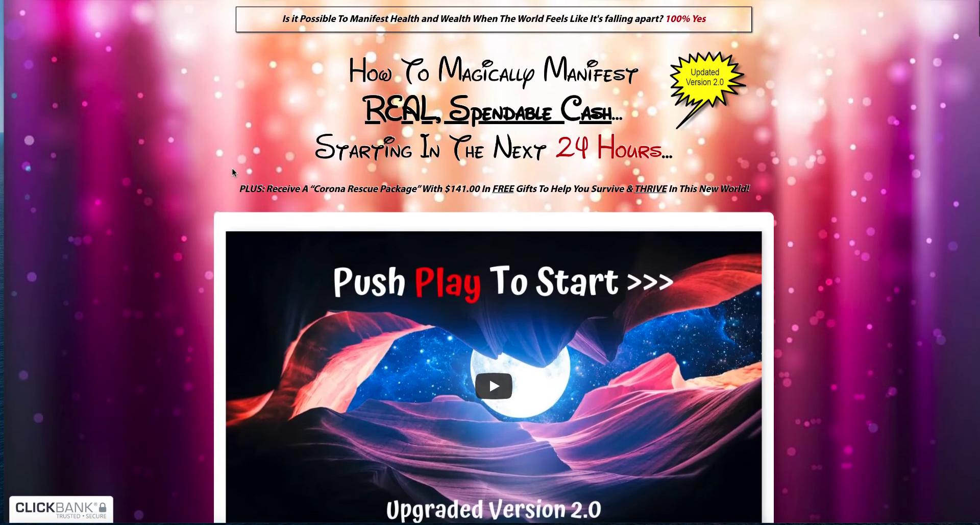
scroll(234, 172, "down", 1)
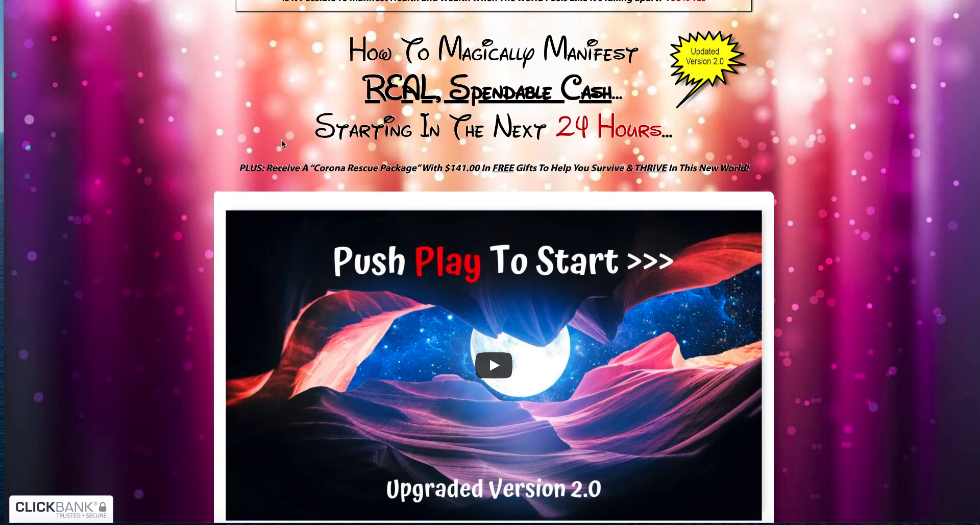
scroll(281, 141, "up", 1)
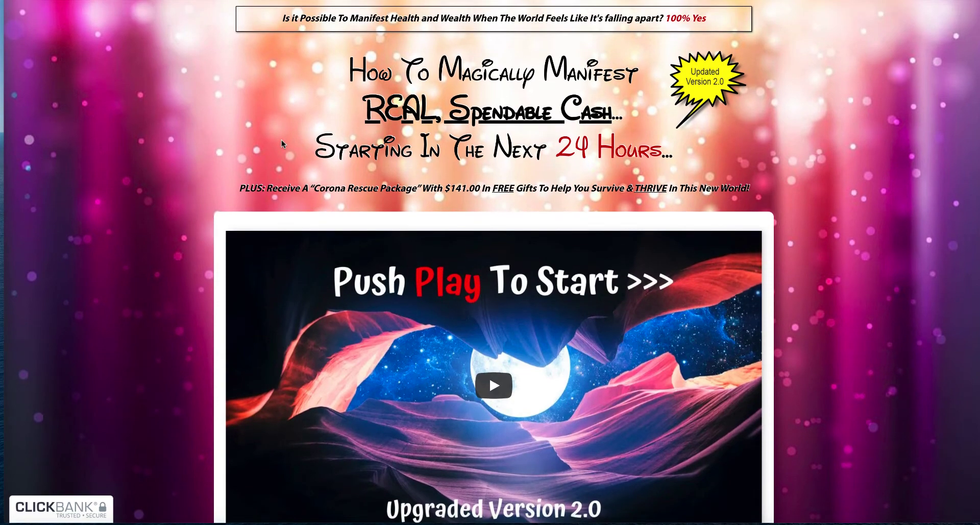
scroll(520, 160, "down", 5)
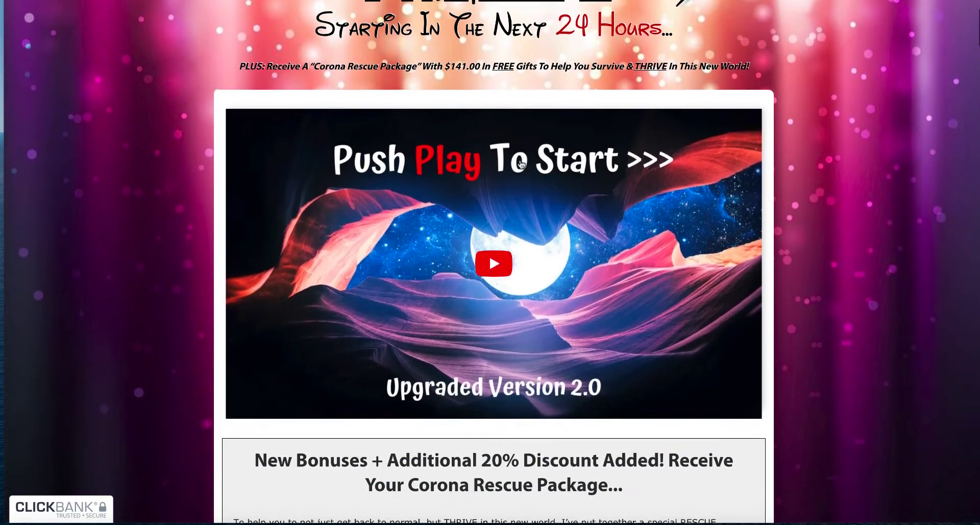
scroll(521, 164, "down", 10)
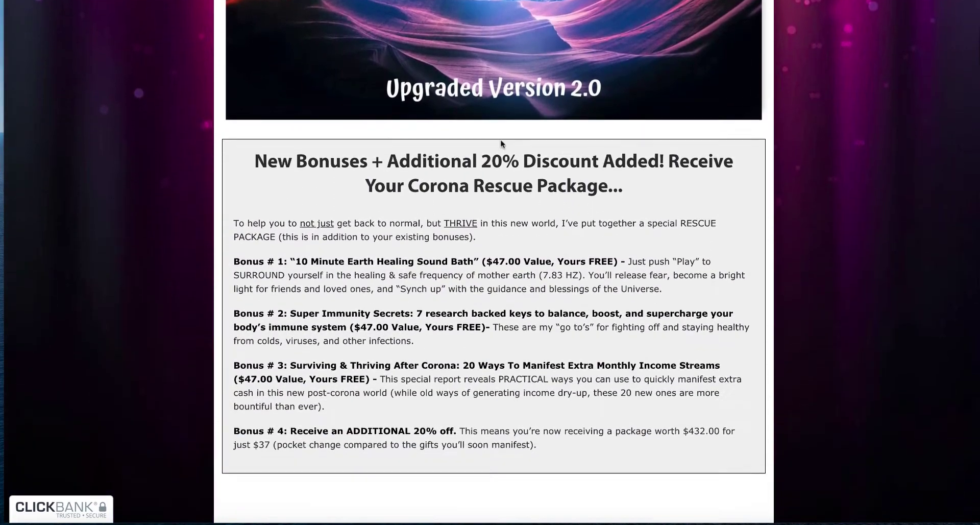
scroll(718, 148, "down", 2)
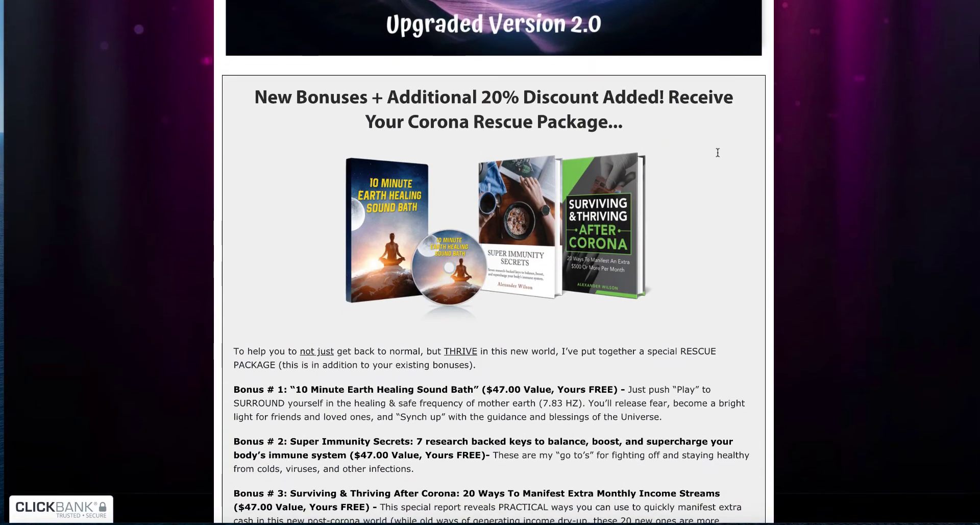
scroll(721, 133, "down", 10)
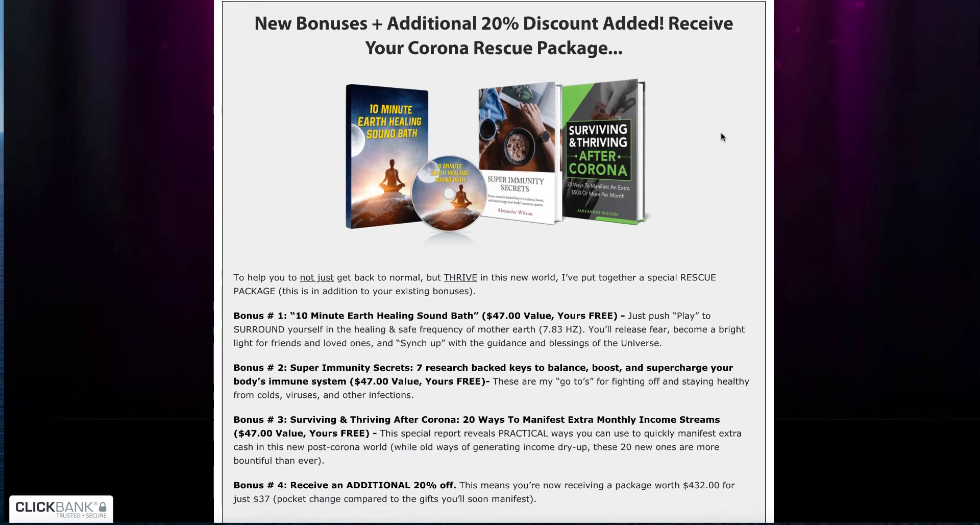
scroll(683, 141, "down", 13)
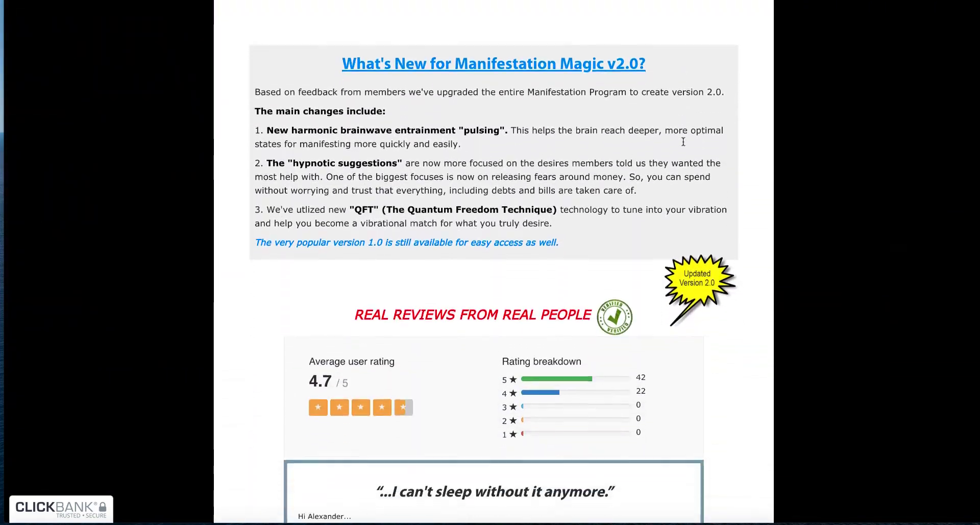
scroll(528, 146, "down", 12)
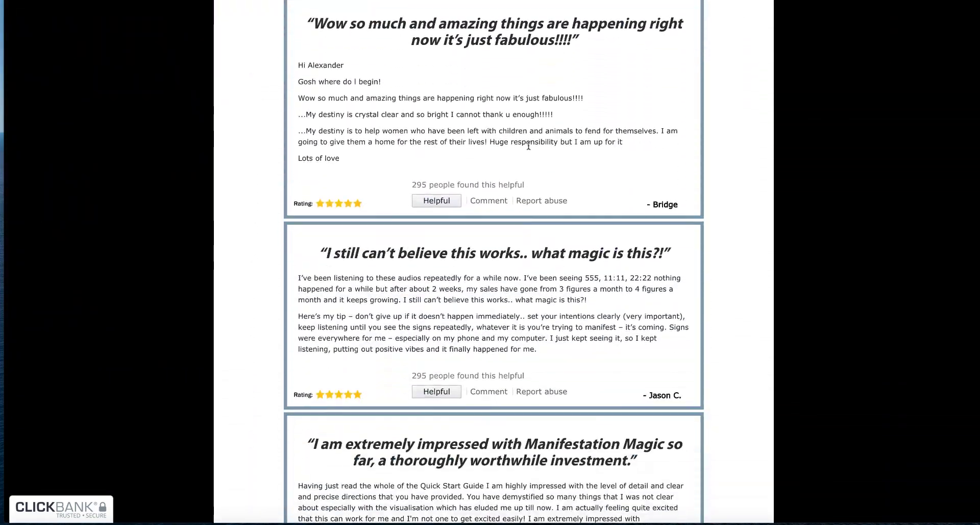
scroll(528, 147, "down", 20)
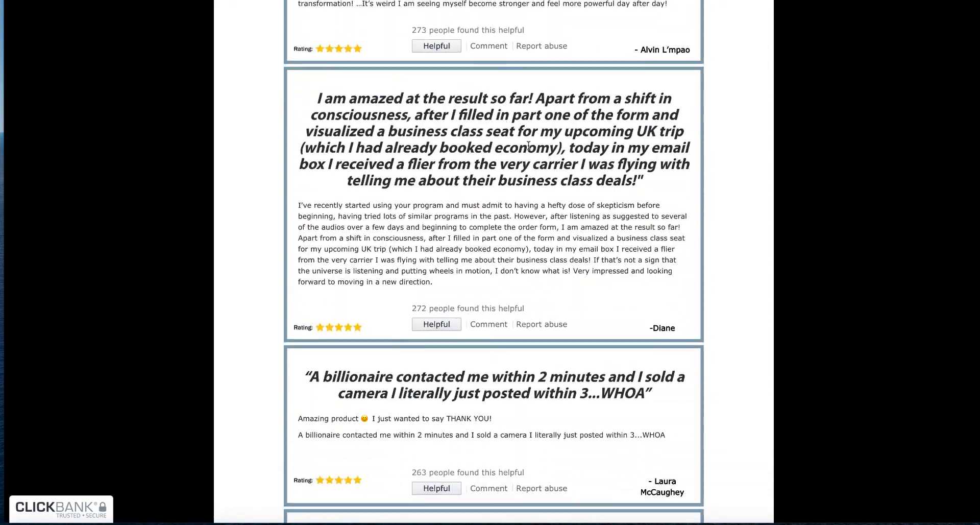
scroll(528, 146, "down", 18)
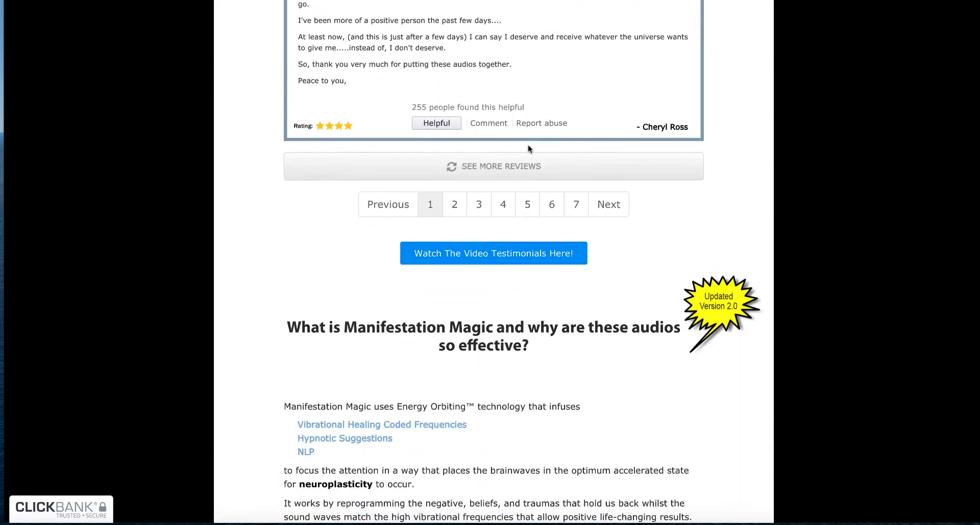
scroll(528, 148, "down", 10)
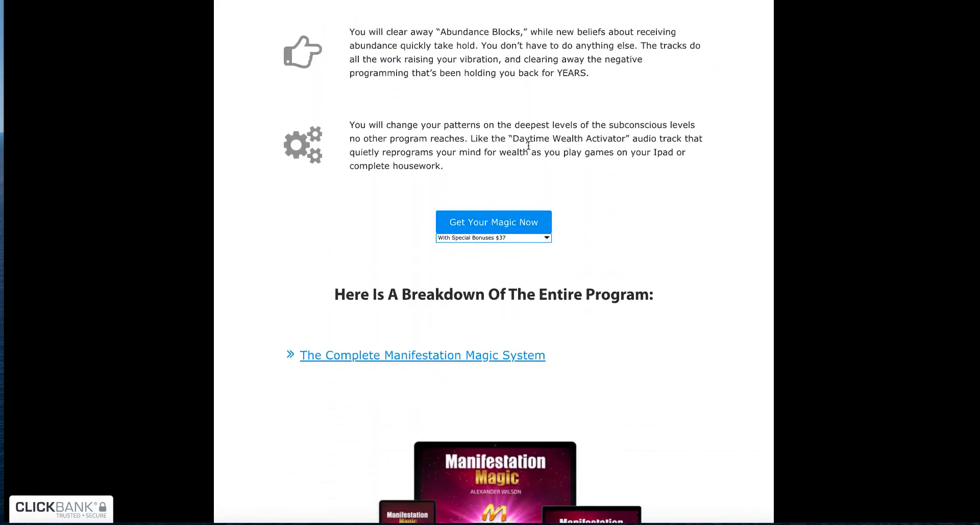
scroll(528, 148, "up", 20)
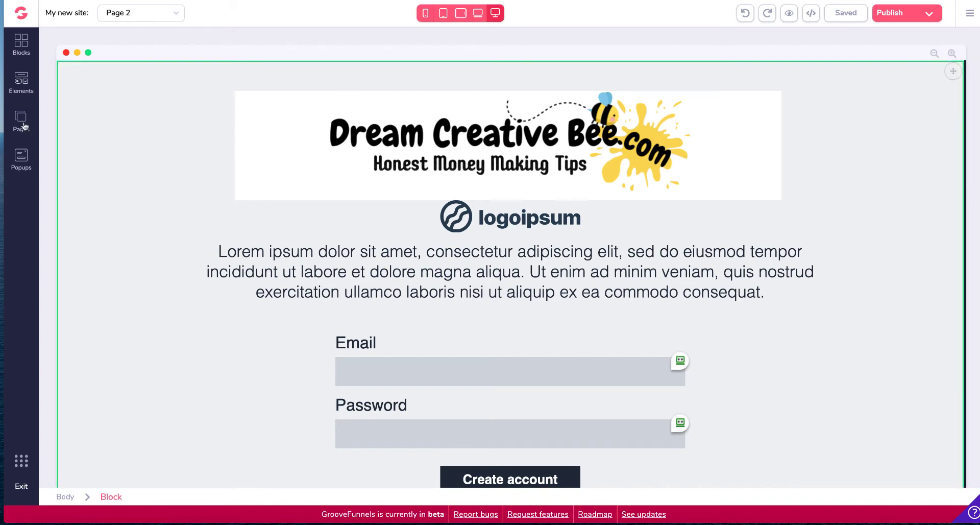
Step: Open the Pages panel of the site in the GroovePages editor
left_click(21, 119)
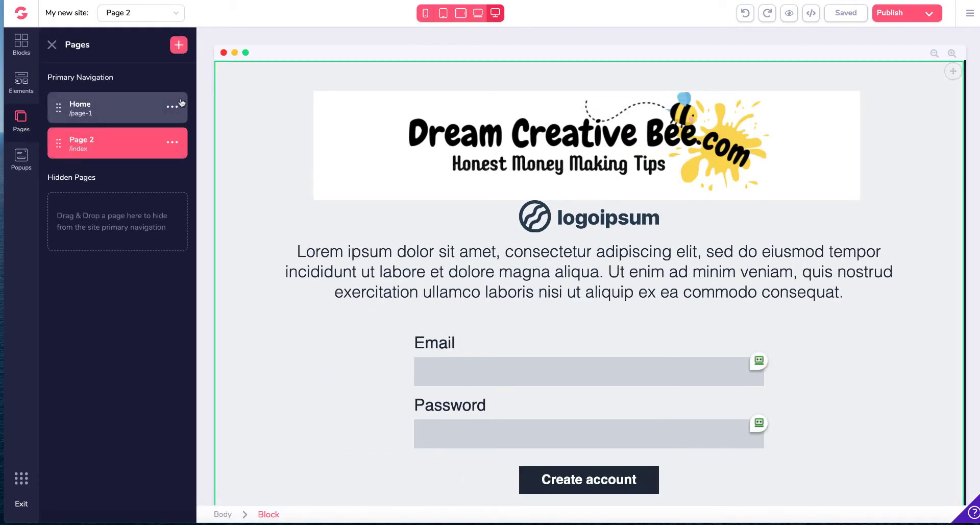
Step: Switch to the Home page to view its opt-in design, then return to Page 2
left_click(106, 112)
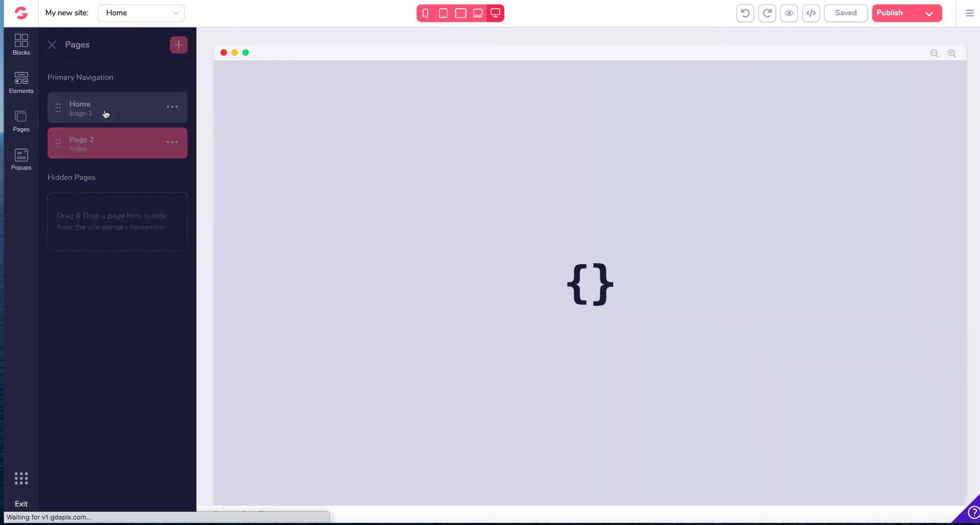
left_click(23, 124)
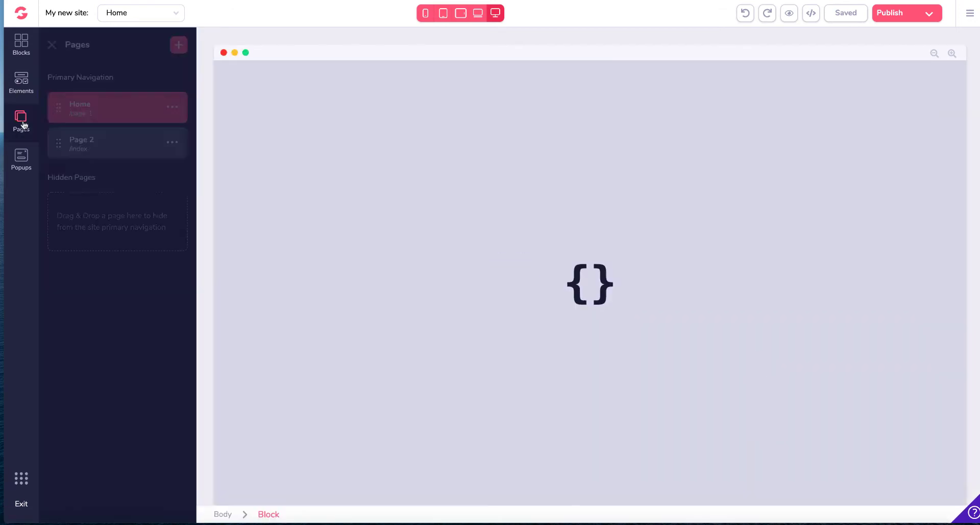
left_click(173, 143)
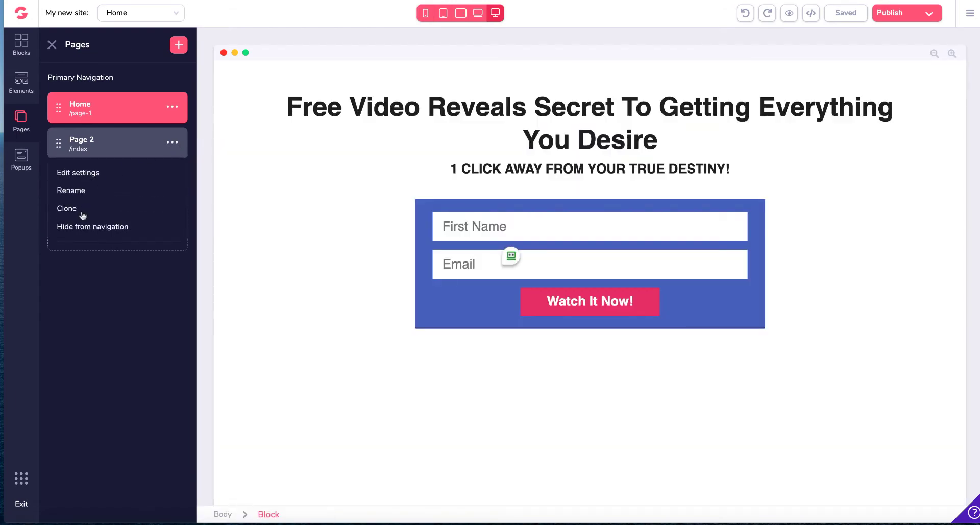
left_click(60, 143)
left_click(21, 120)
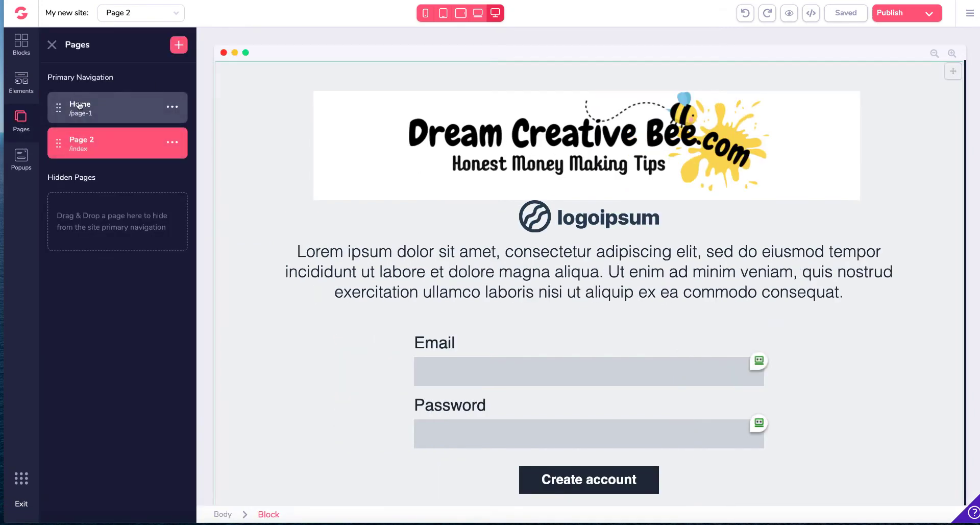
Step: Add a new blank page and place a Signup forms wireframe block with email and password fields onto it
left_click(176, 46)
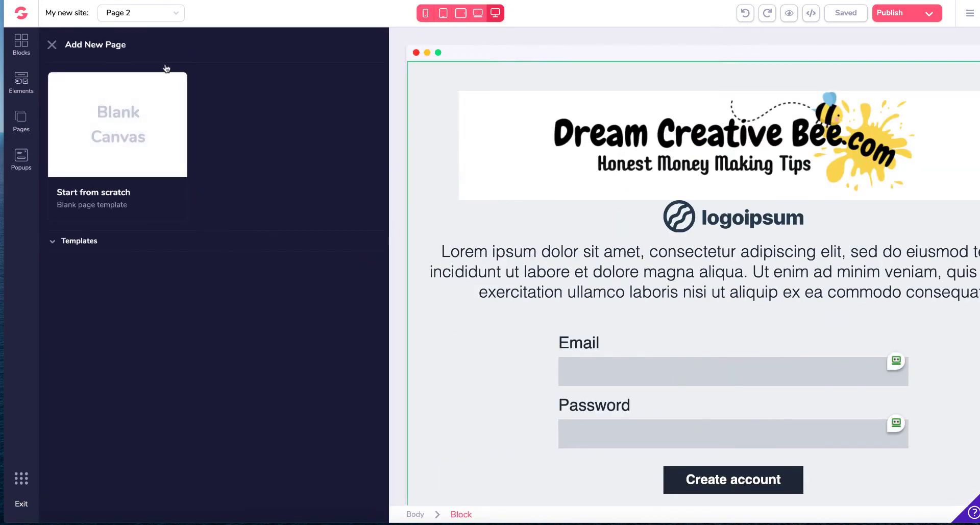
left_click(124, 112)
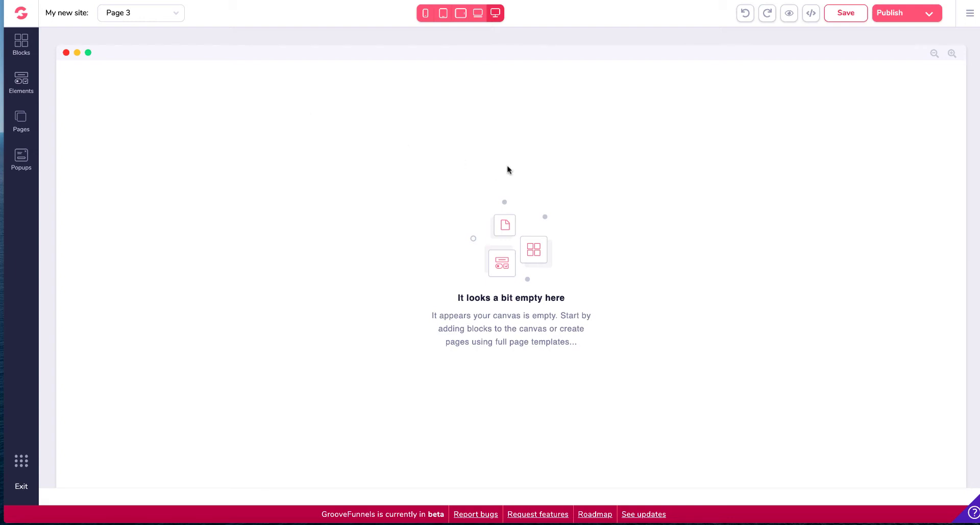
left_click(22, 43)
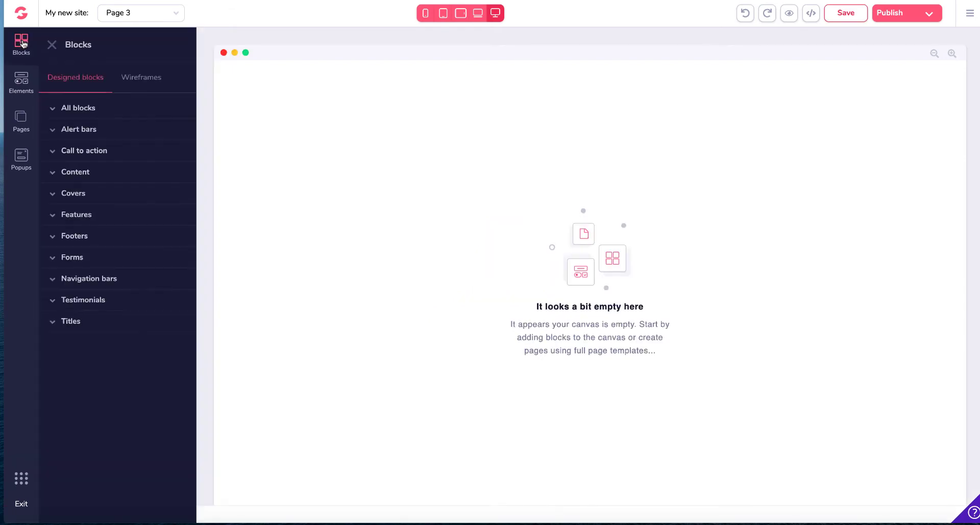
left_click(154, 80)
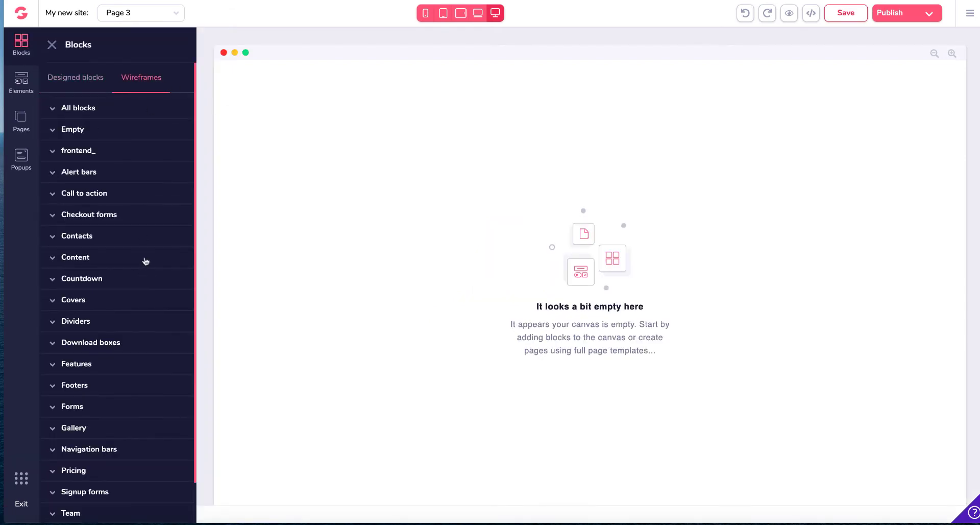
scroll(146, 261, "down", 2)
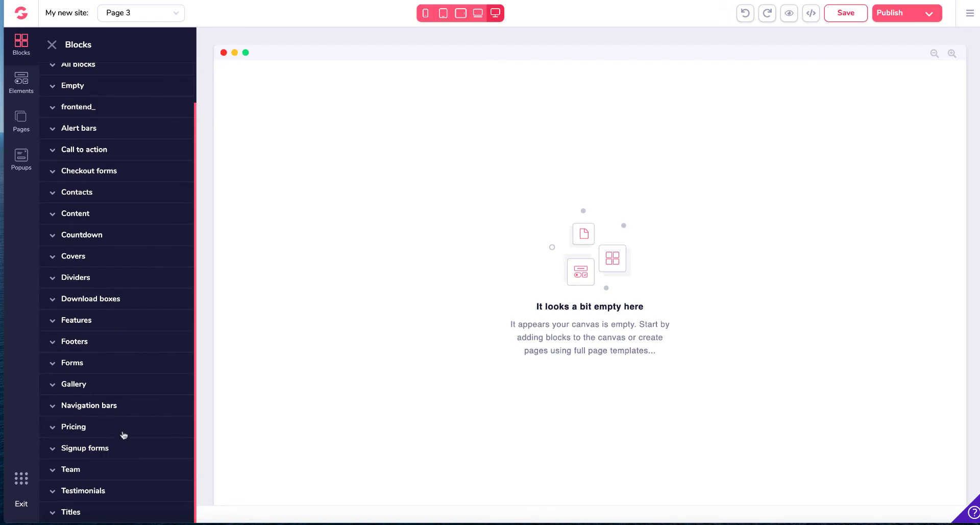
scroll(128, 433, "down", 1)
left_click(102, 430)
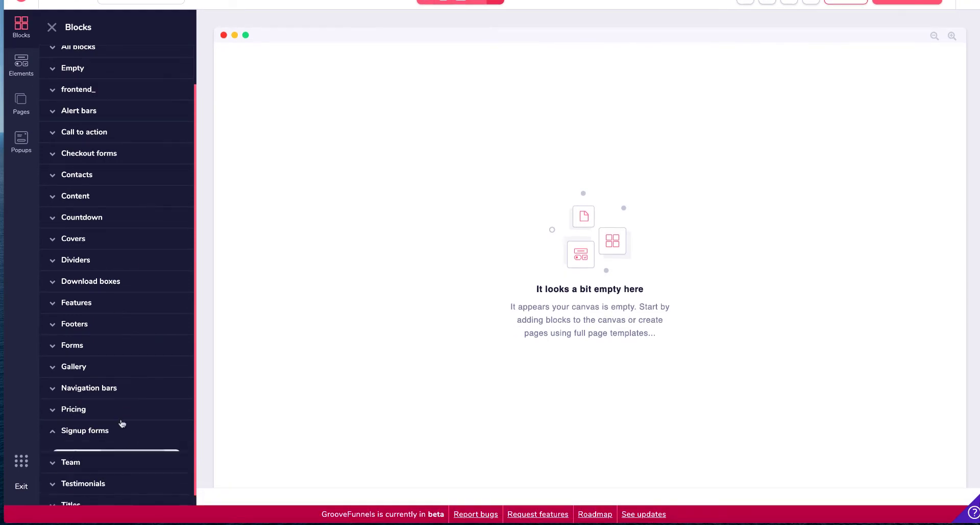
scroll(163, 218, "down", 8)
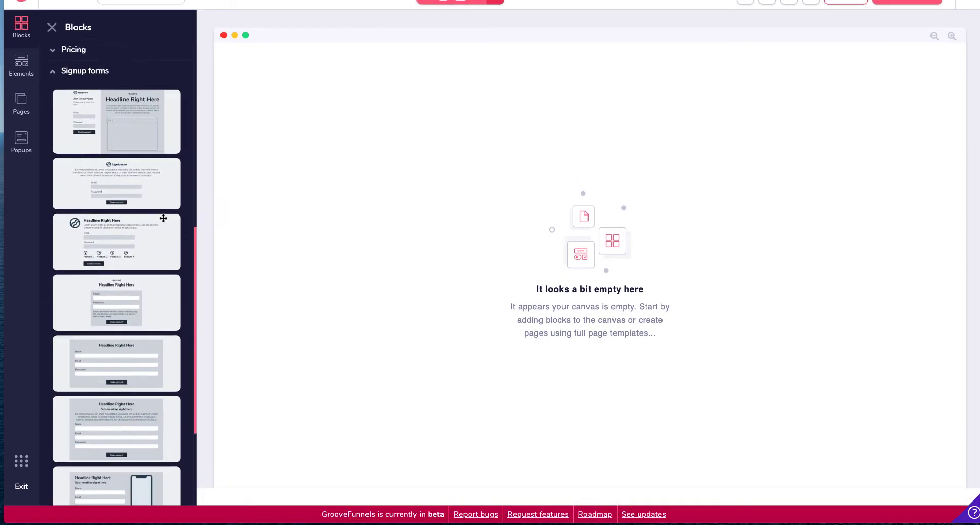
scroll(163, 218, "down", 1)
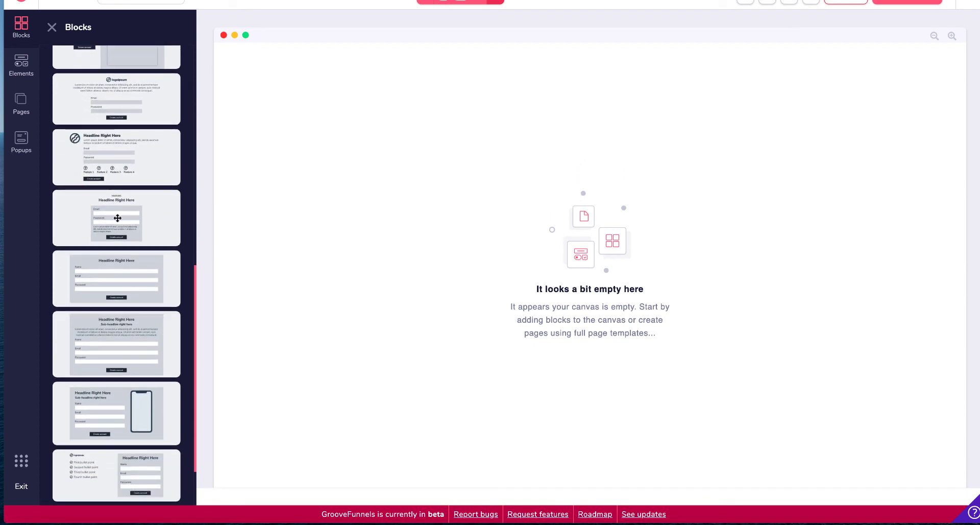
left_click_drag(120, 215, 613, 144)
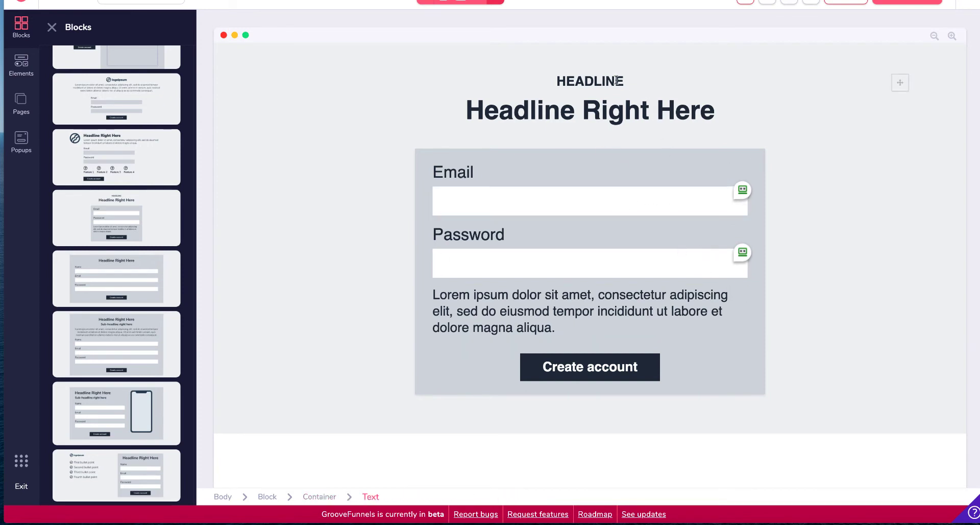
Step: Replace the block's main headline with the pasted text 'Free Video Reveals Secret To Getting Everything You Desire'
left_click(645, 110)
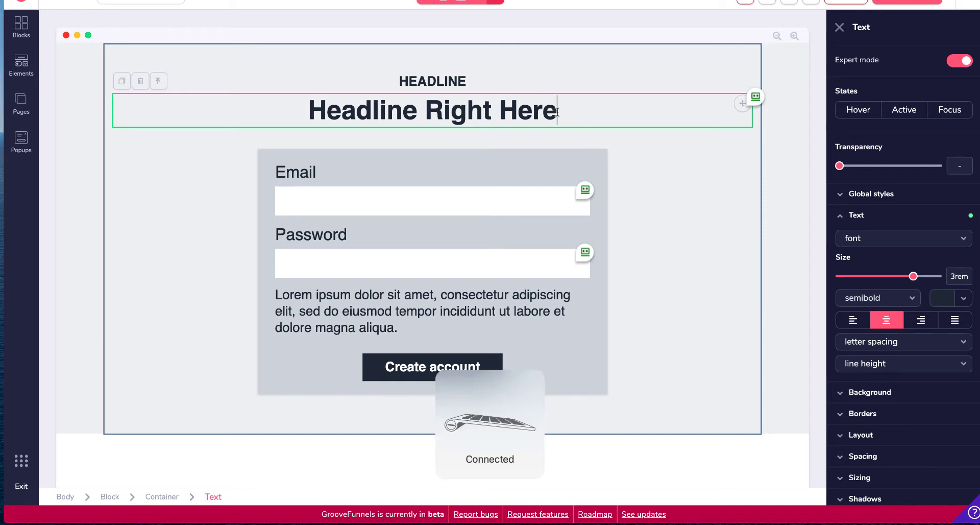
left_click_drag(559, 112, 265, 92)
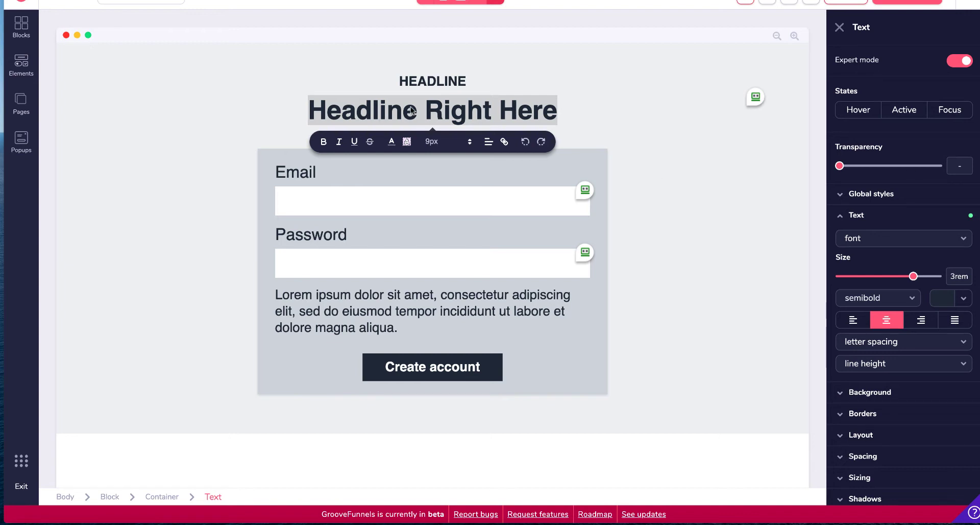
left_click(466, 110)
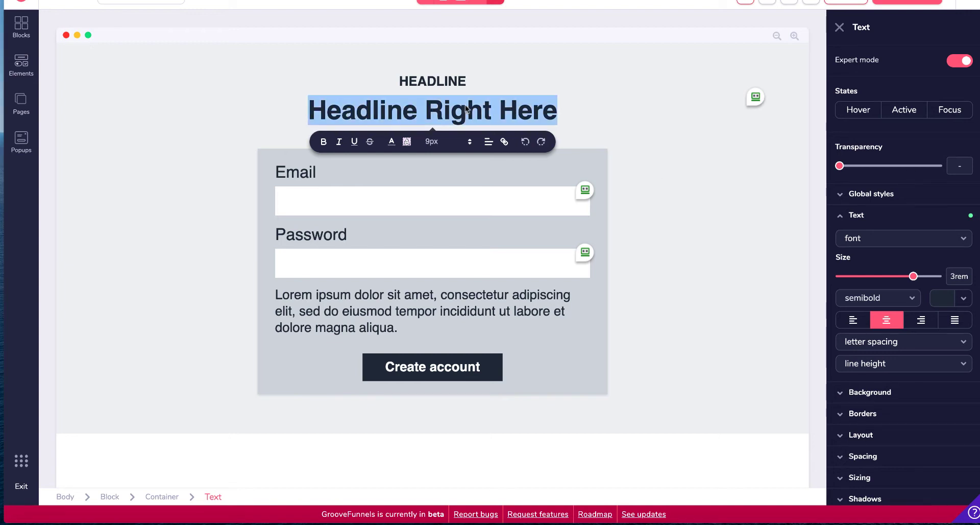
key("ctrl+v")
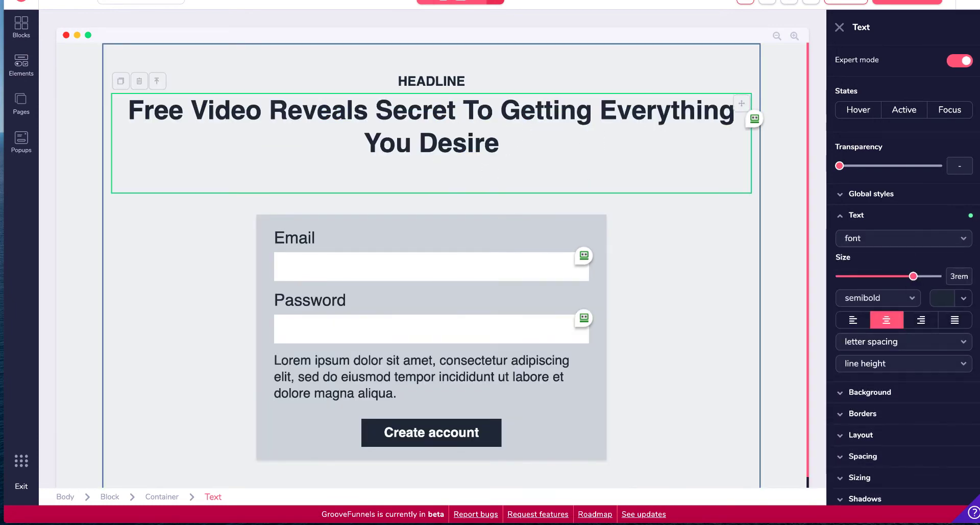
key("BackSpace")
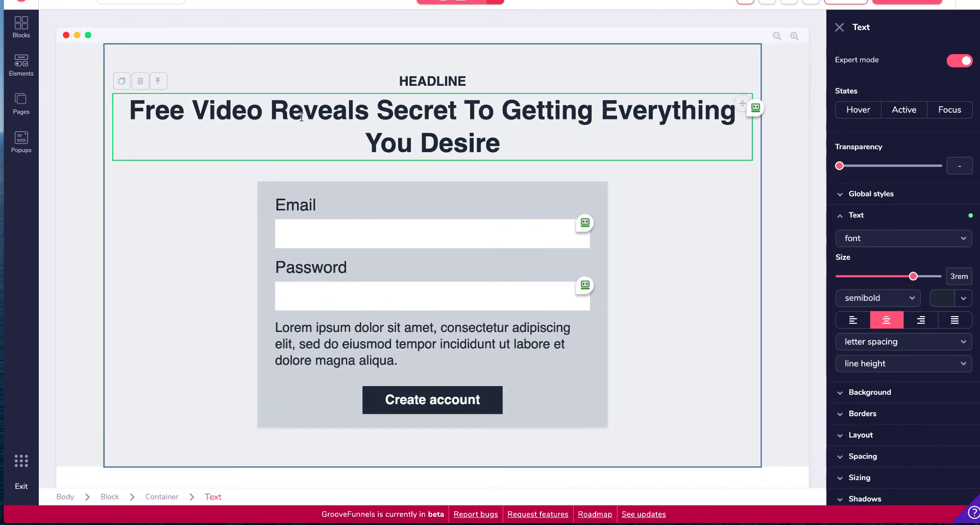
Step: Break the headline into three lines after 'Reveals' and after 'Secret To'
left_click(369, 109)
key("Return")
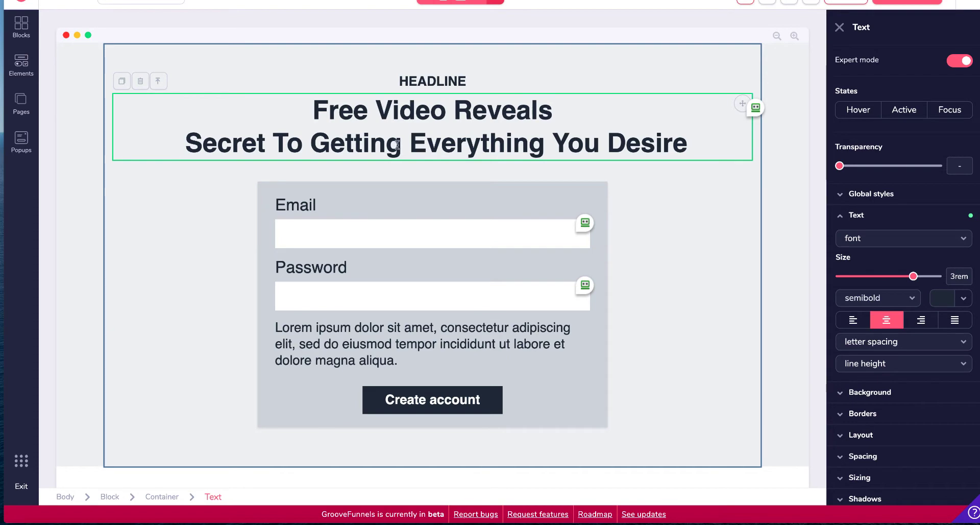
left_click(311, 139)
key("Return")
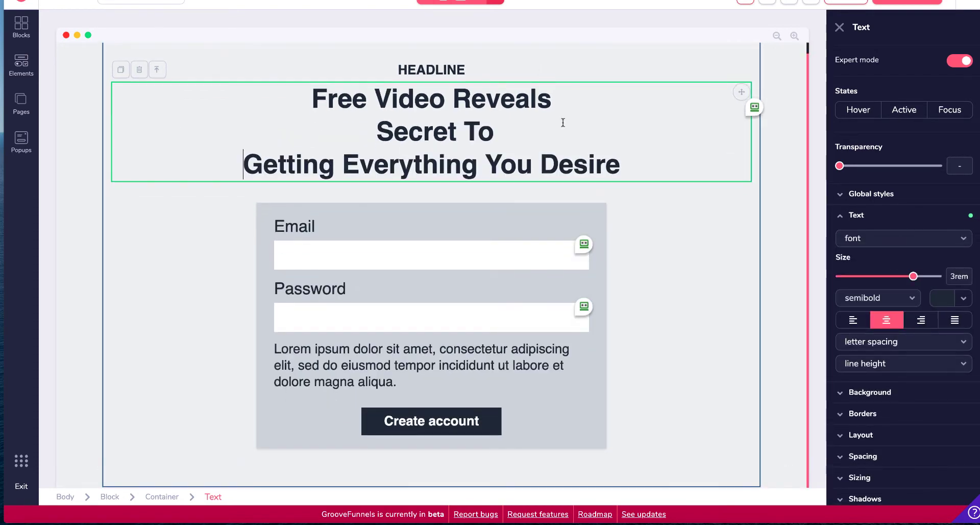
Step: Move the small HEADLINE subtitle text below the main headline
left_click(448, 68)
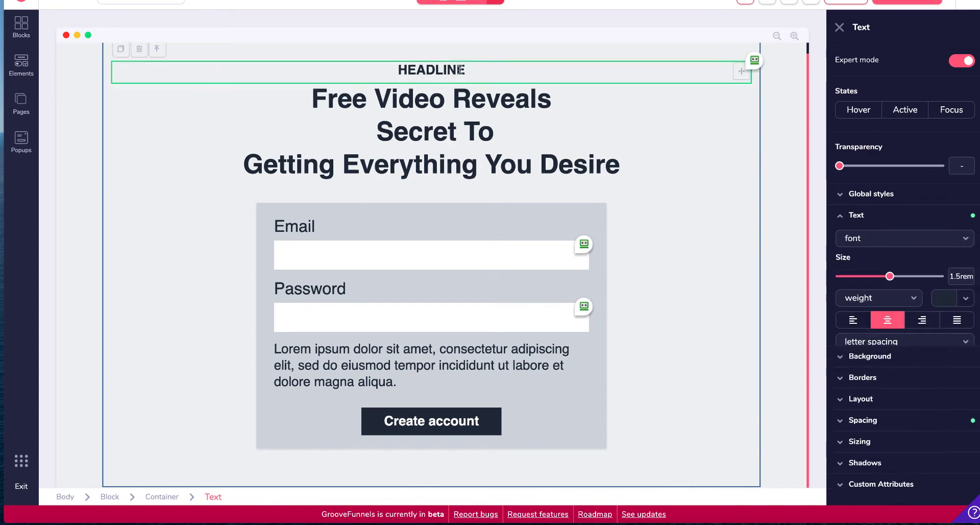
left_click_drag(741, 72, 799, 199)
left_click(718, 85)
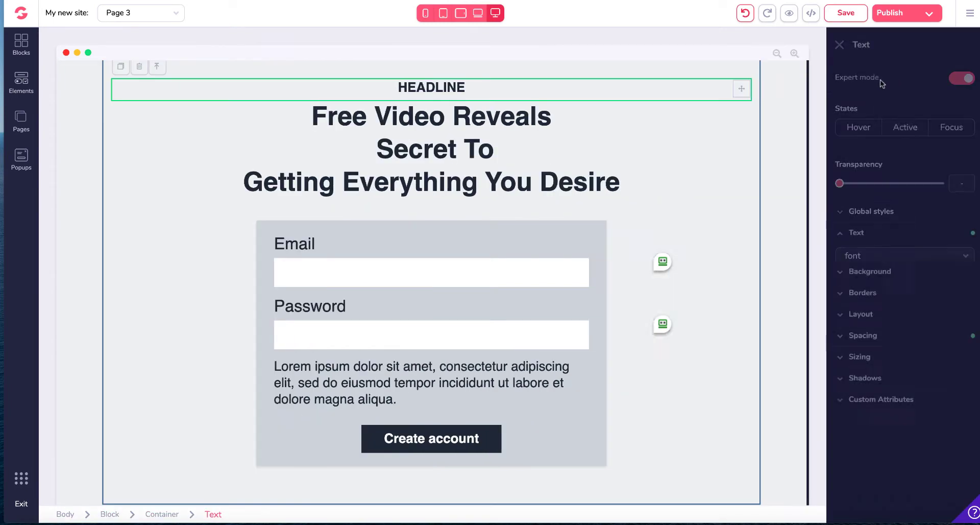
left_click_drag(741, 86, 772, 192)
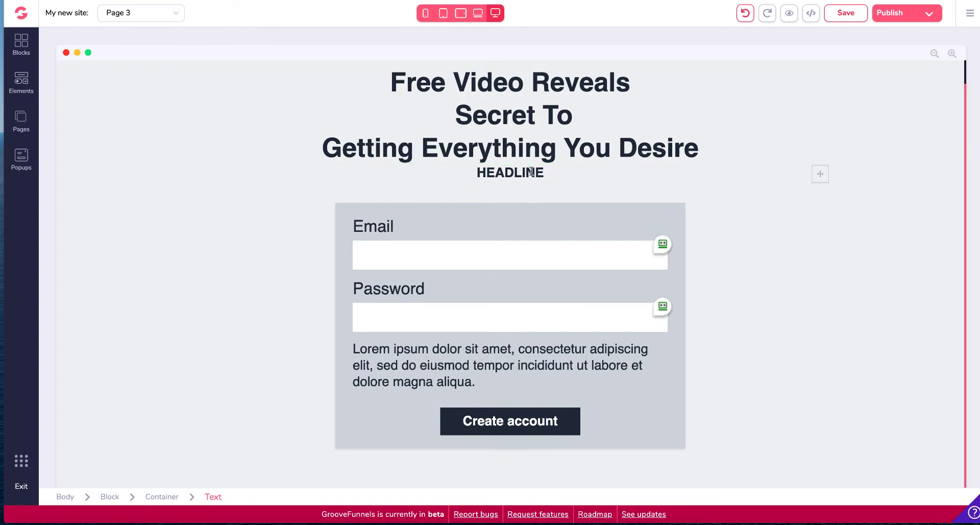
left_click(562, 172)
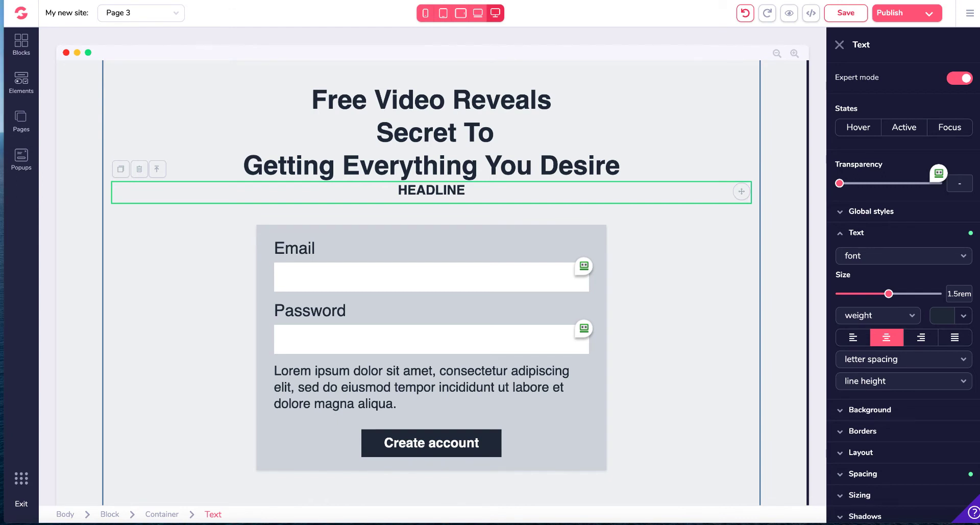
Step: Replace the subtitle text with the pasted '1 CLICK AWAY!'
double_click(481, 195)
left_click(350, 175)
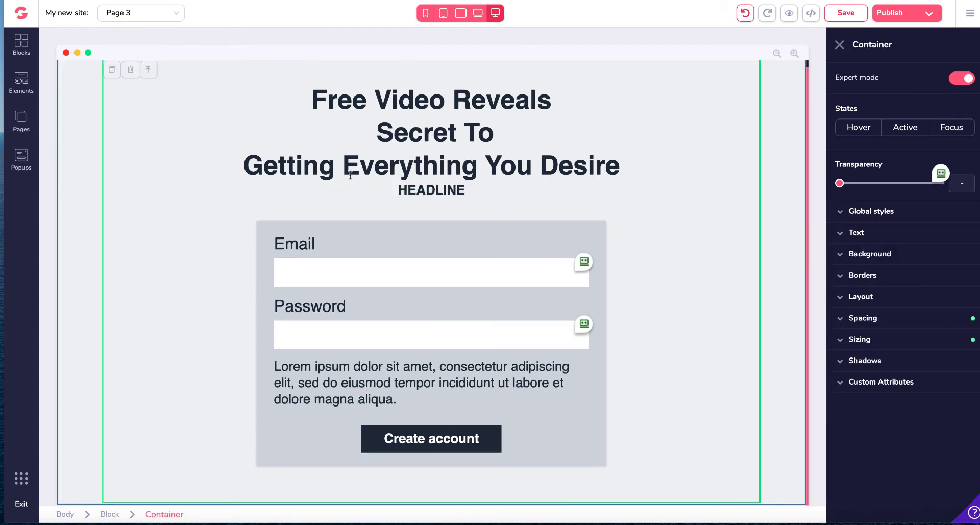
left_click(440, 185)
left_click_drag(465, 190, 390, 184)
key("ctrl+v")
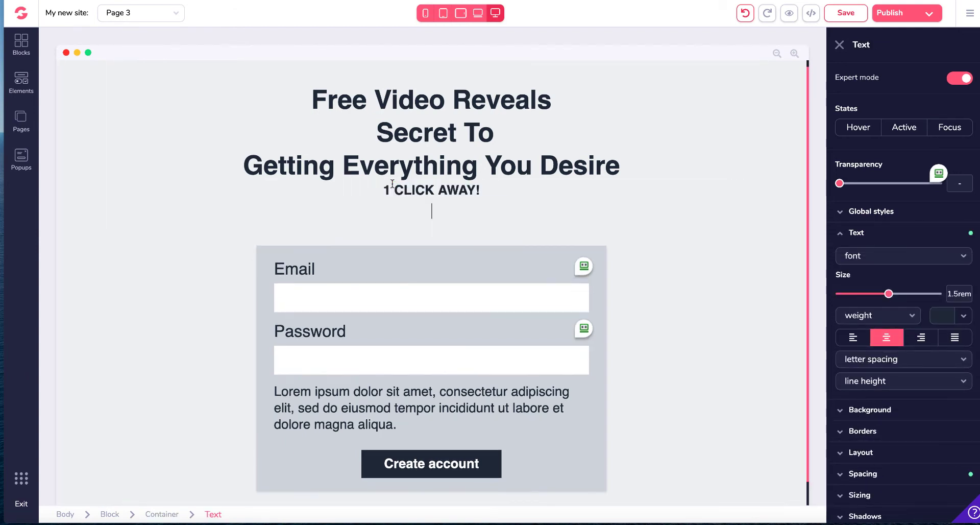
left_click(496, 206)
key("BackSpace")
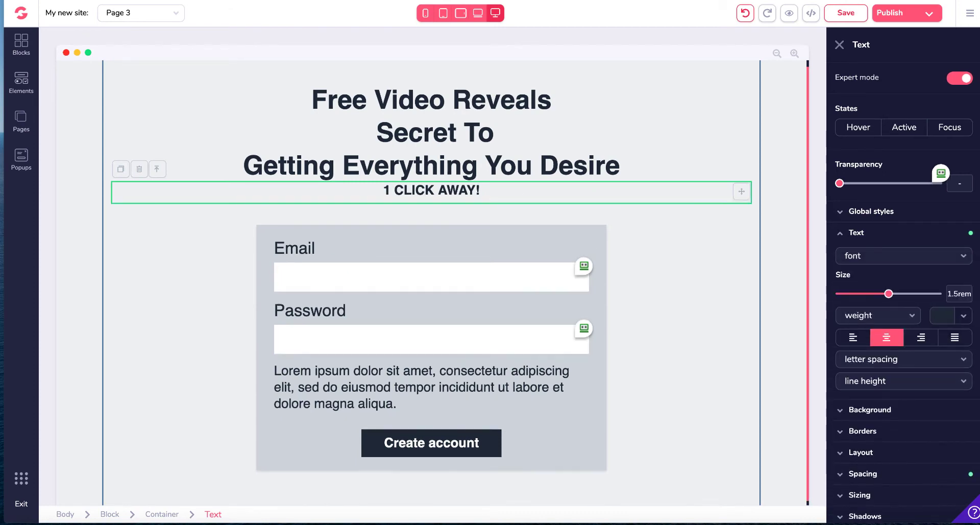
Step: Configure the first form input with ID nam, input name name and placeholder First Name, and apply the update
scroll(609, 114, "down", 1)
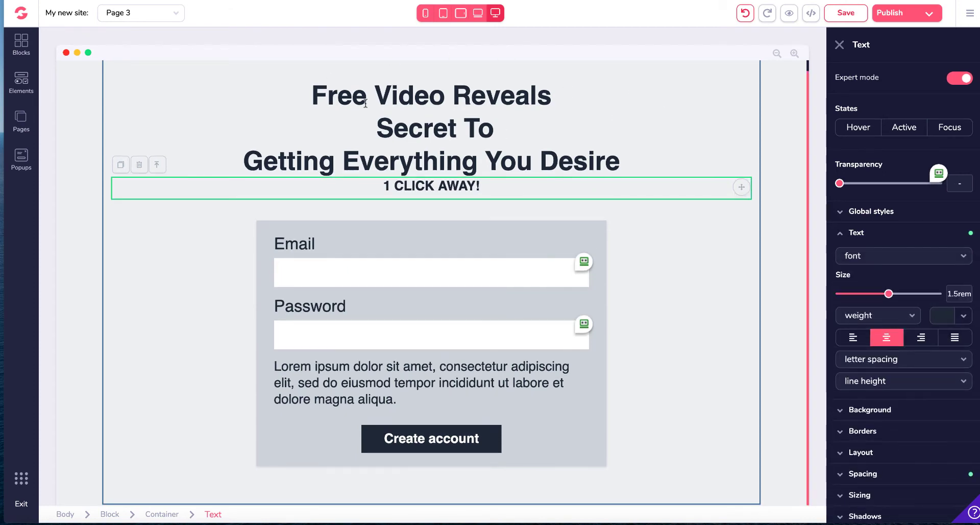
scroll(364, 102, "up", 1)
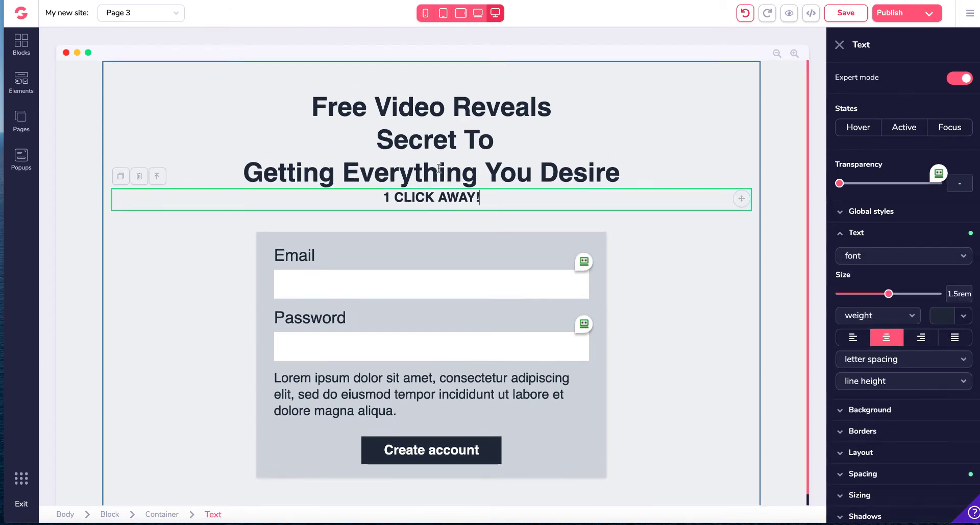
left_click(366, 251)
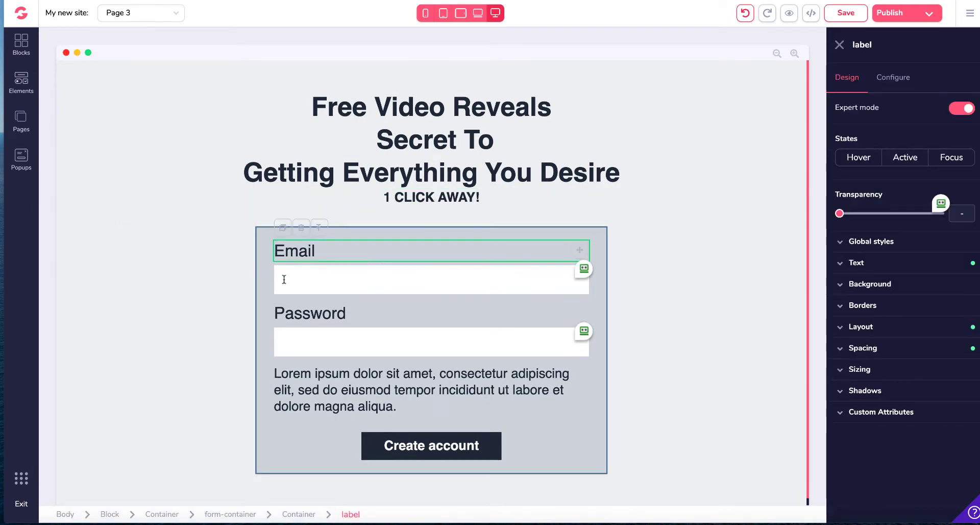
left_click(302, 277)
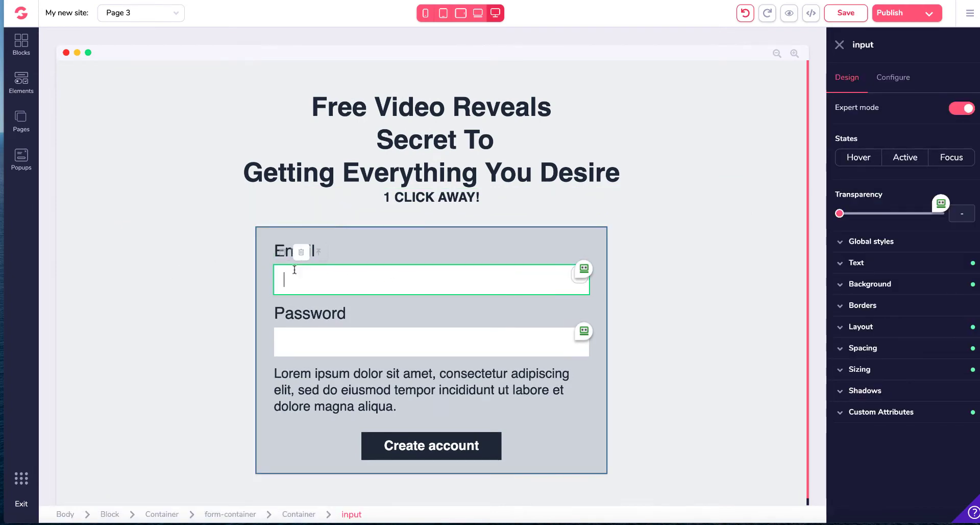
left_click(893, 77)
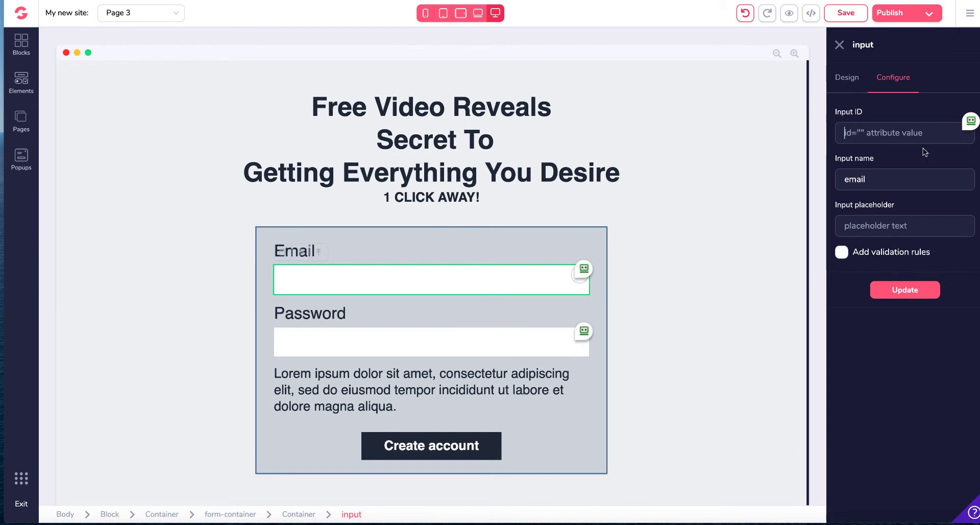
type("nam")
scroll(862, 173, "down", 1)
left_click_drag(873, 169, 837, 170)
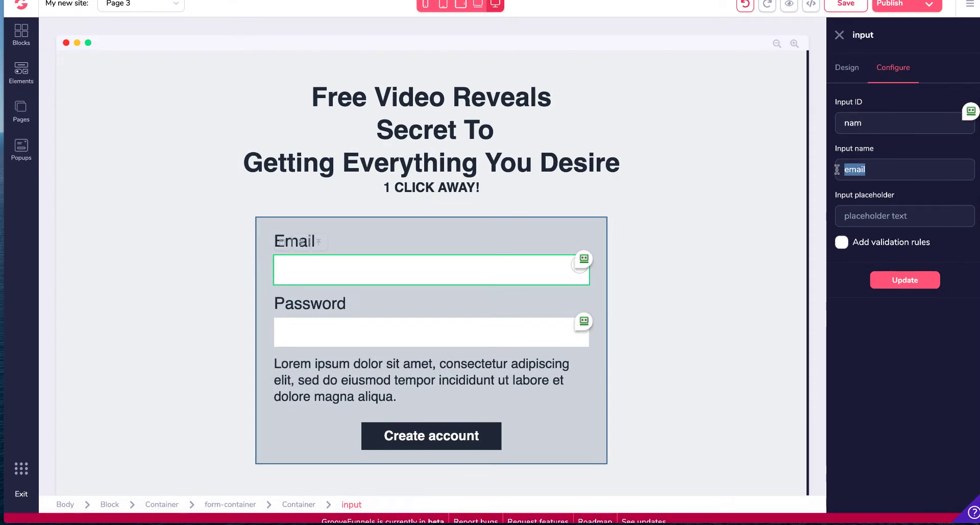
type("name")
type("First Name")
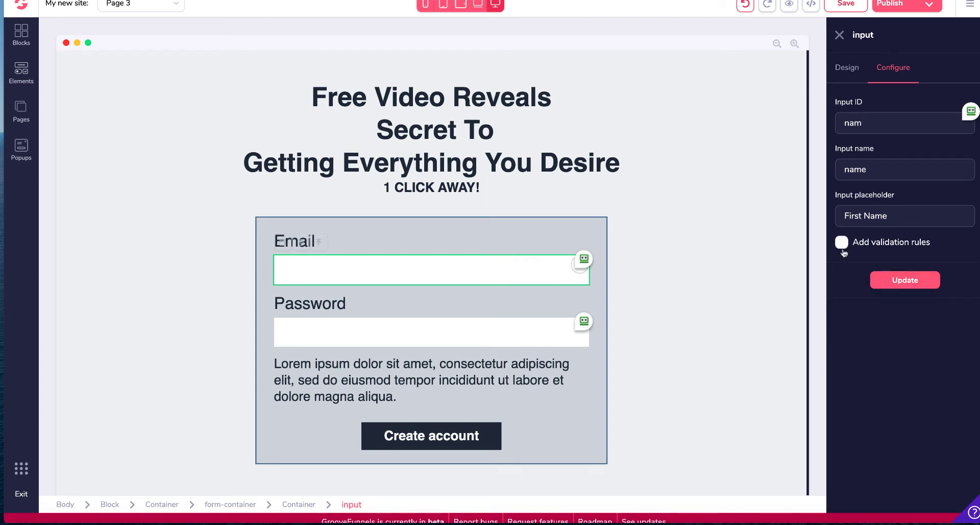
left_click(927, 284)
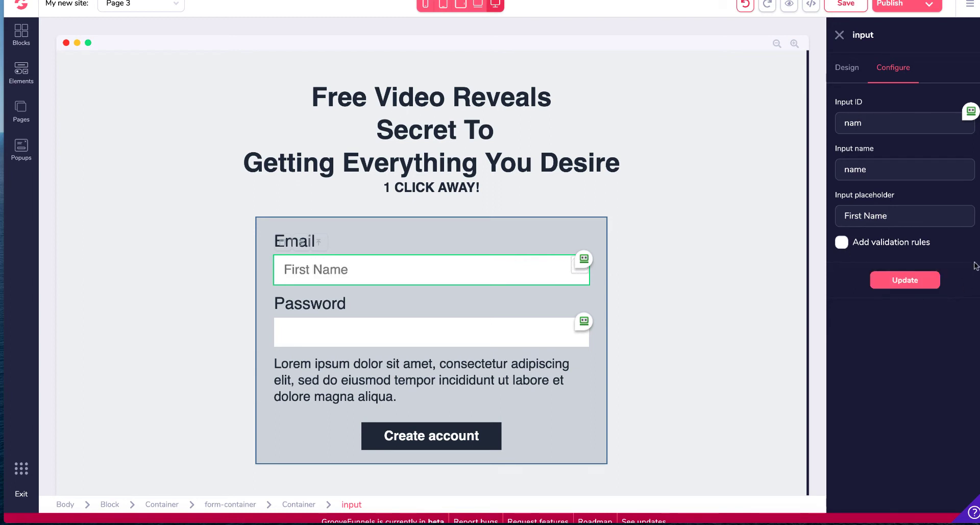
left_click(302, 244)
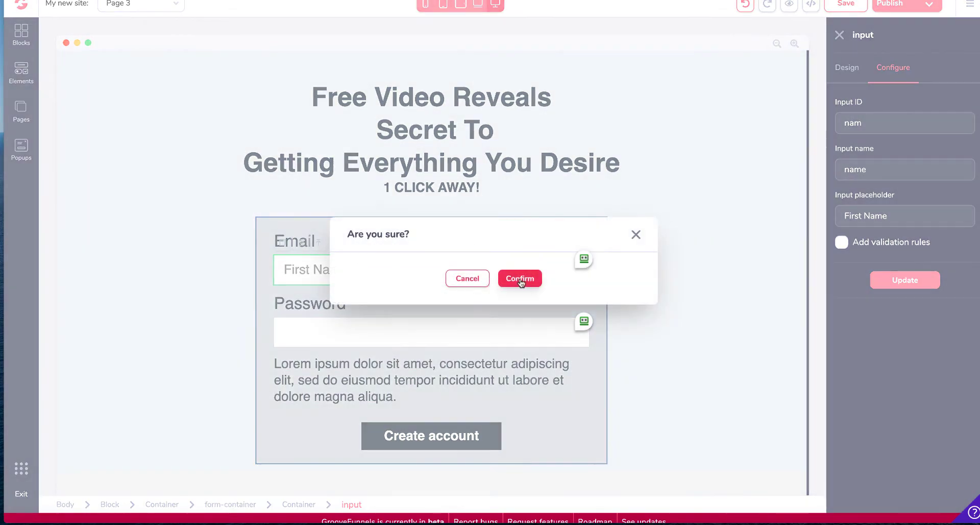
left_click(520, 279)
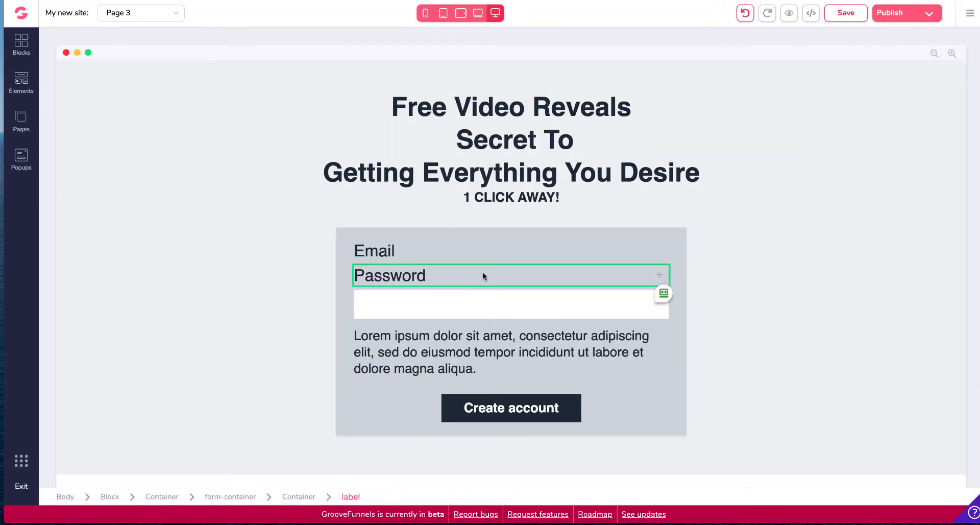
left_click(746, 14)
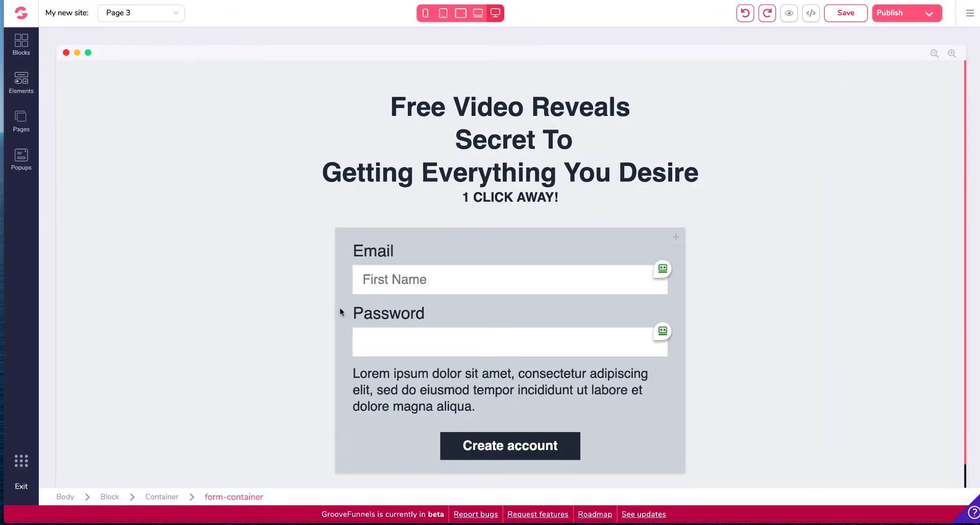
Step: Delete the Email label above the first form field
left_click(390, 244)
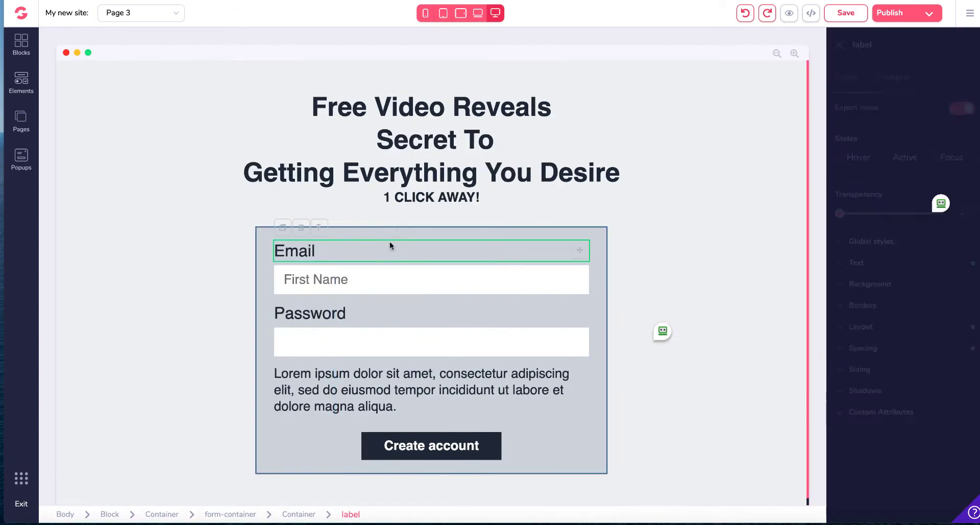
left_click(302, 226)
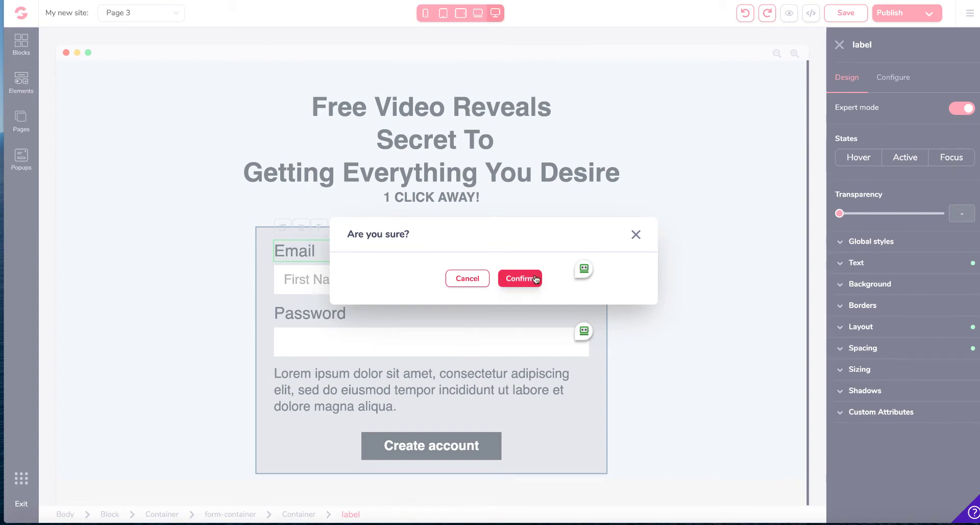
left_click(520, 278)
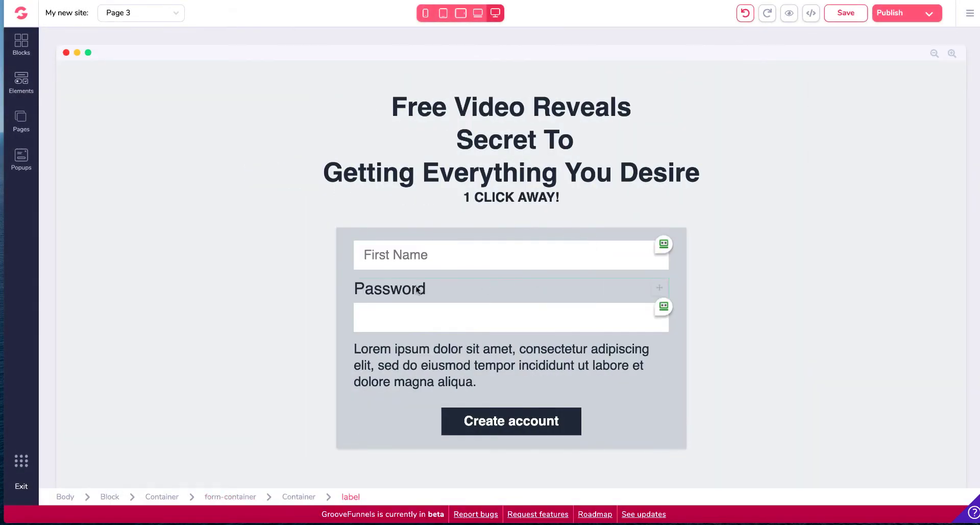
Step: Delete the Password label above the second form field
left_click(419, 287)
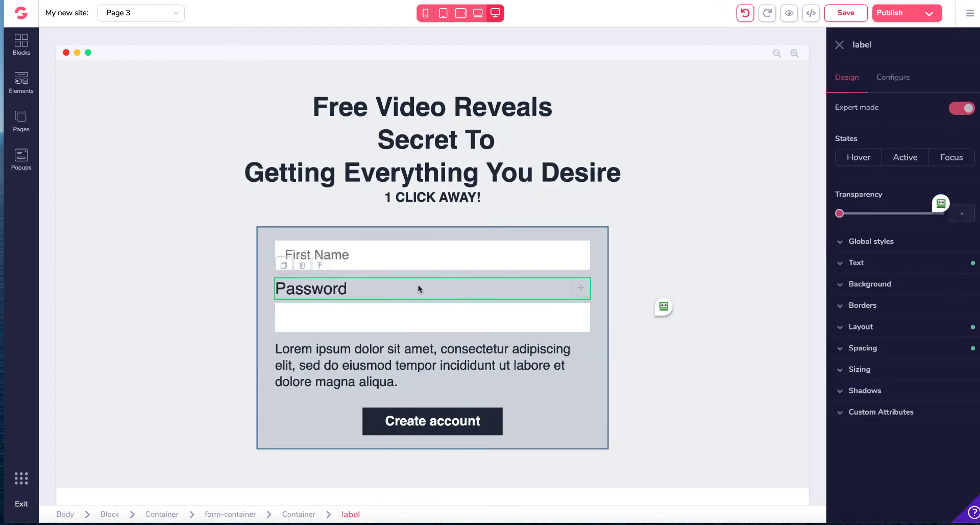
left_click(302, 265)
key("Return")
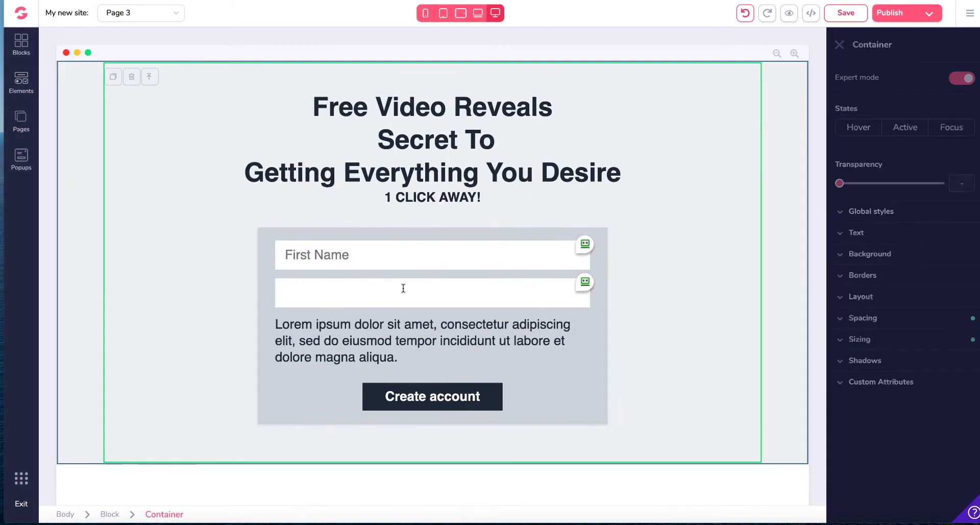
Step: Configure the second form input with ID email, input name email, and placeholder Email
left_click(385, 291)
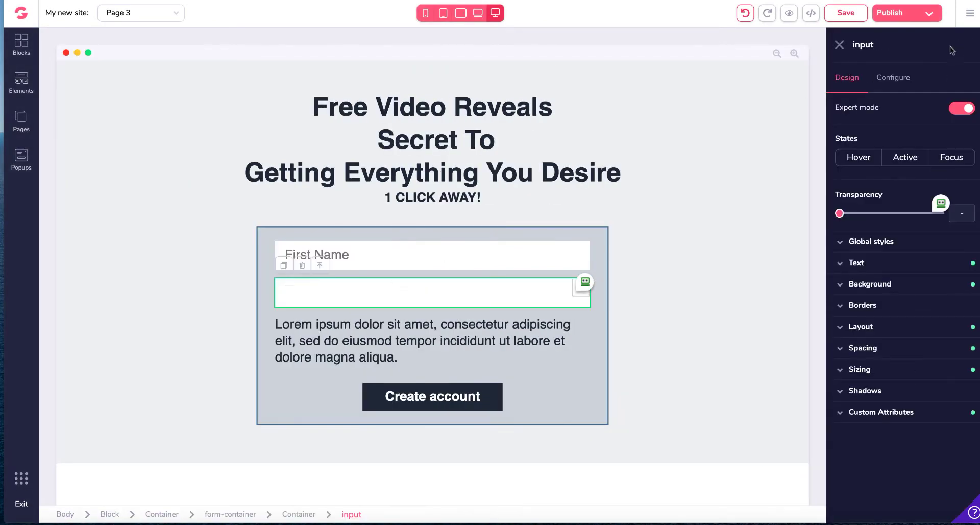
left_click(905, 78)
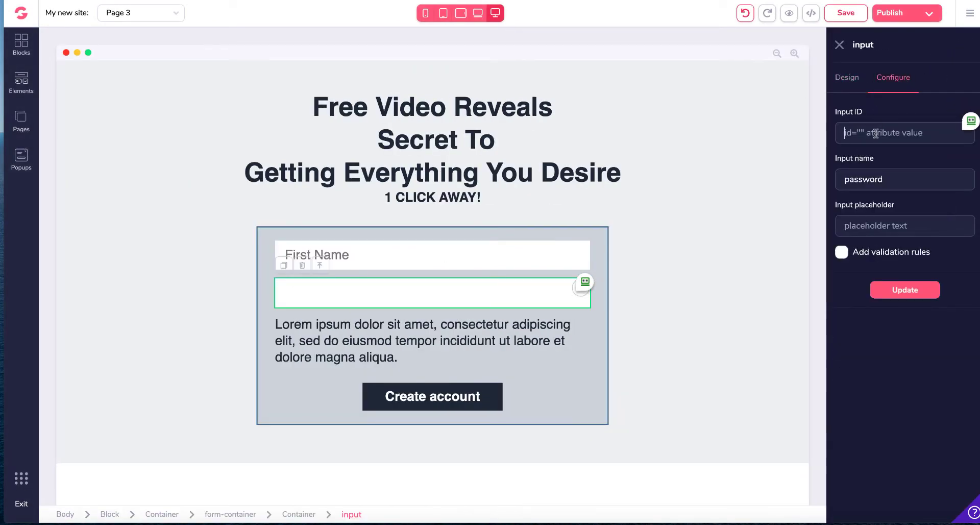
left_click(898, 133)
type("email")
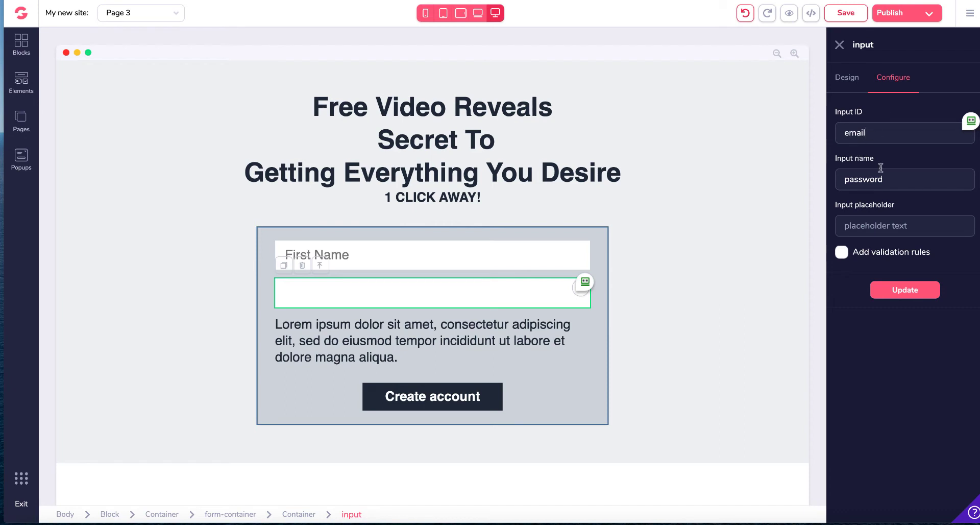
key("Tab")
type("emai")
left_click(889, 218)
type("Email")
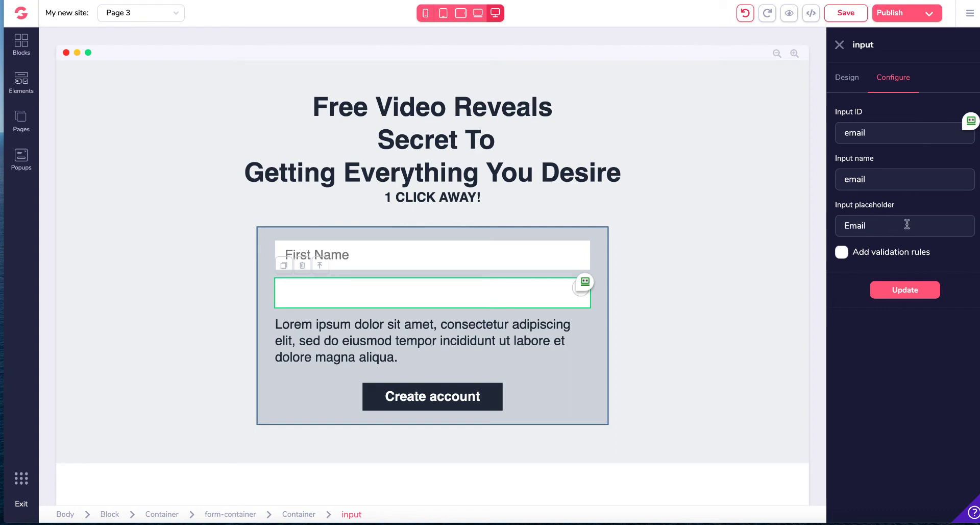
Step: Add validation rules to the second input with input type email and required not empty, then apply the update
left_click(842, 252)
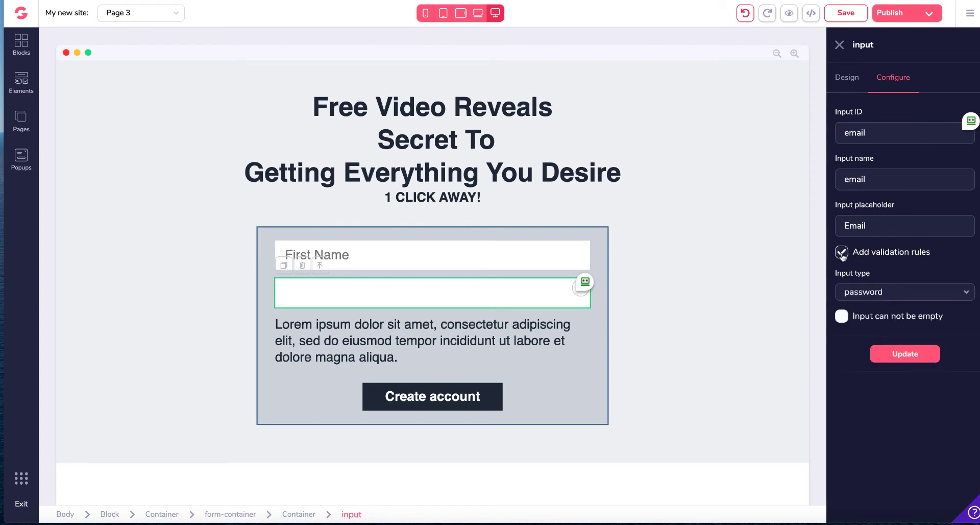
left_click(919, 292)
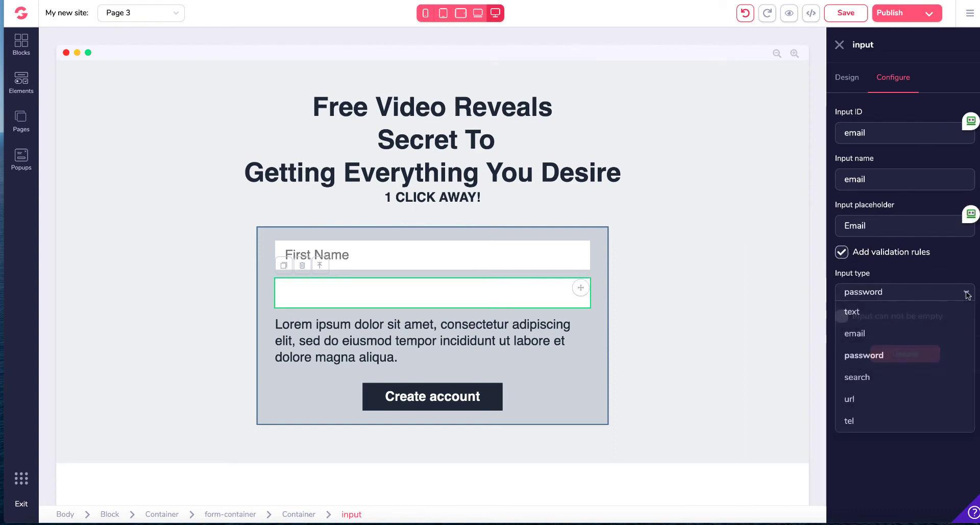
left_click(872, 337)
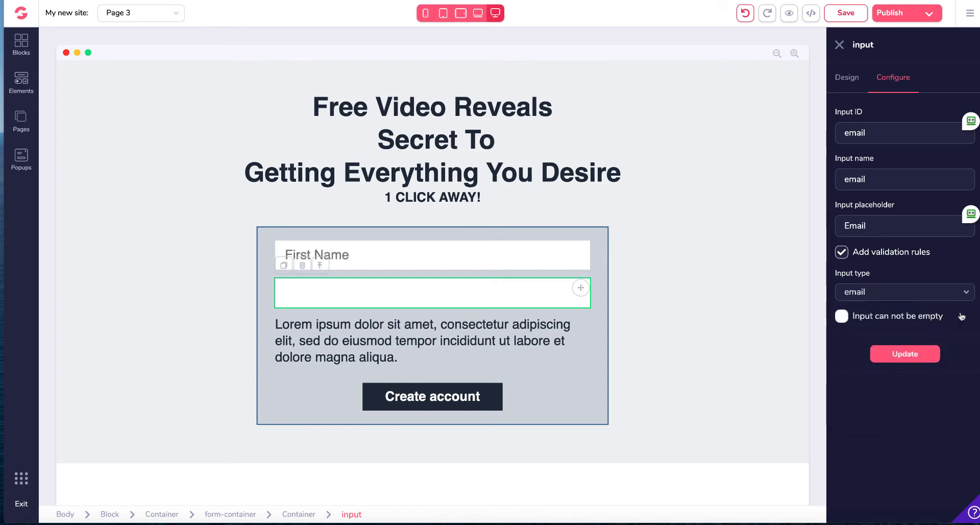
left_click(841, 318)
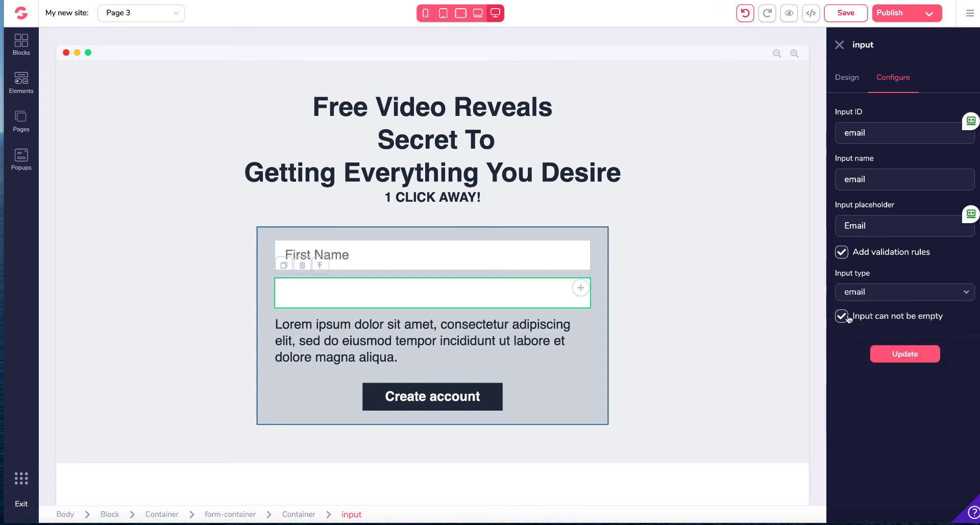
left_click(918, 355)
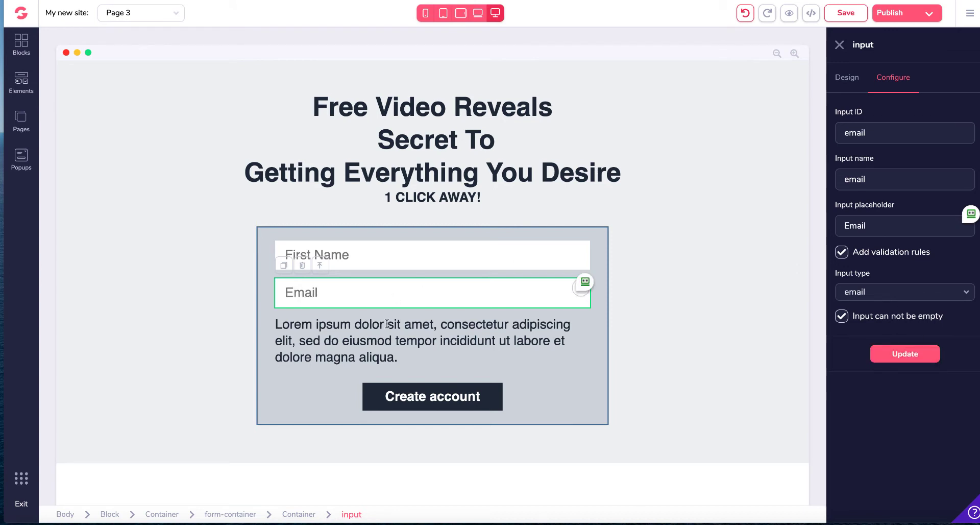
Step: Delete the Lorem ipsum paragraph text block from the signup form
left_click(398, 341)
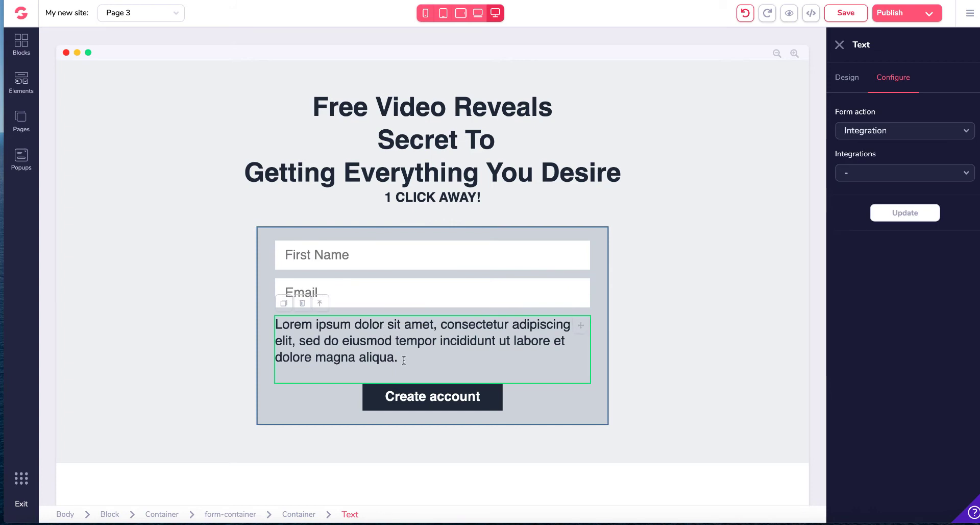
left_click_drag(404, 360, 272, 324)
left_click(271, 325)
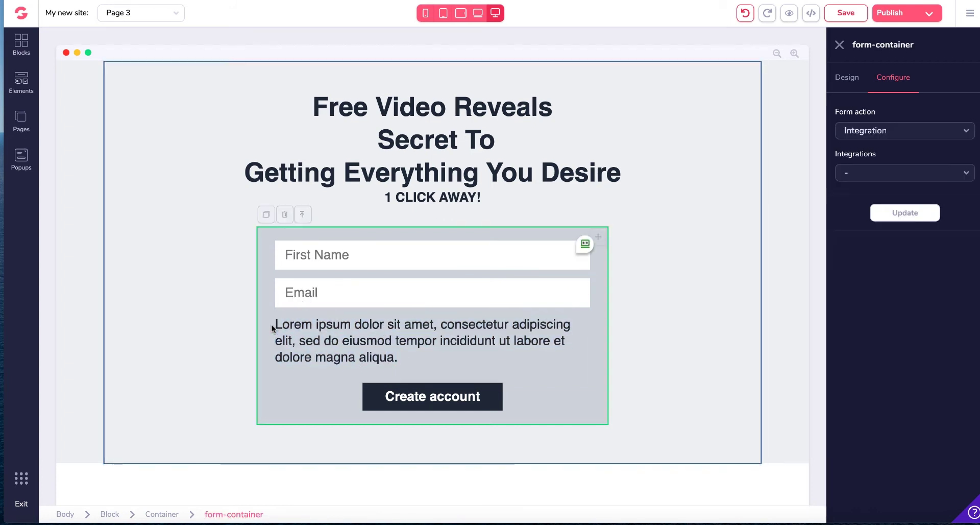
left_click(403, 359)
left_click_drag(404, 358, 278, 322)
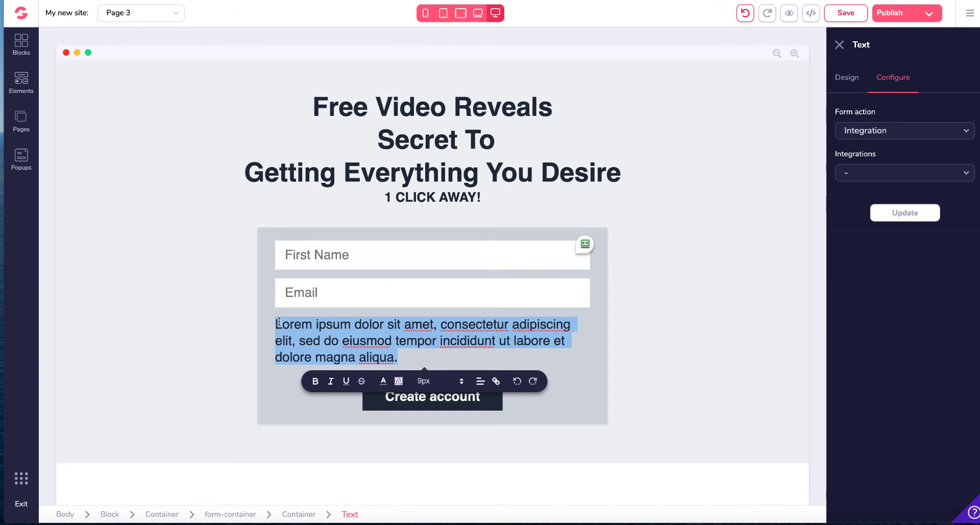
key("BackSpace")
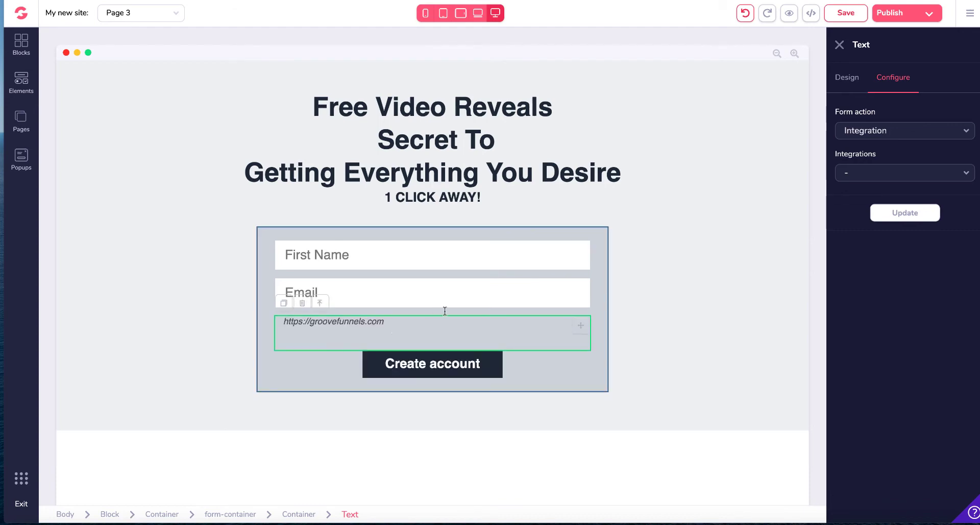
left_click(269, 390)
left_click(340, 321)
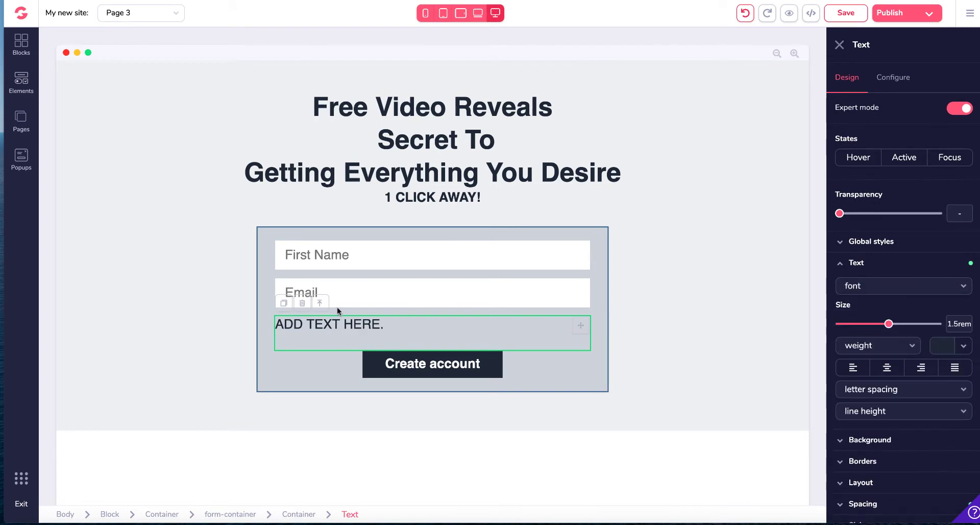
left_click(302, 303)
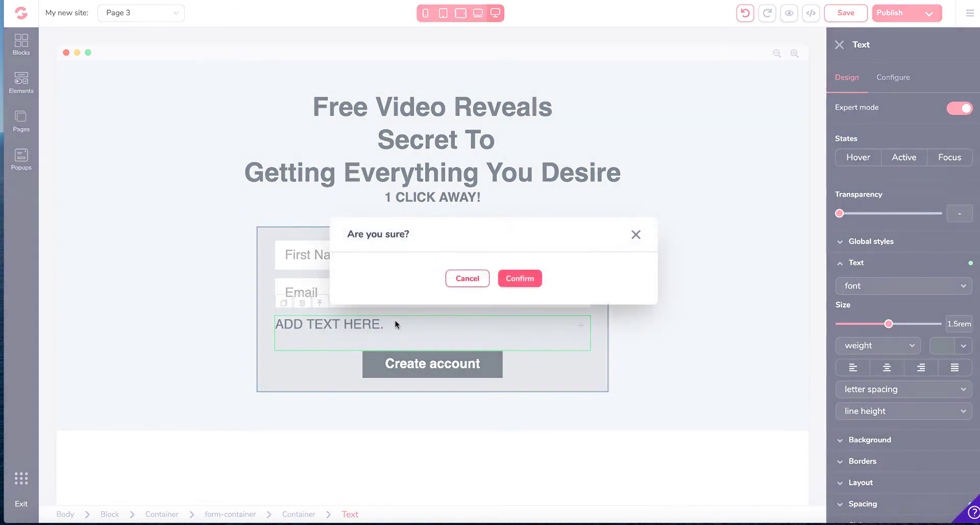
left_click(517, 280)
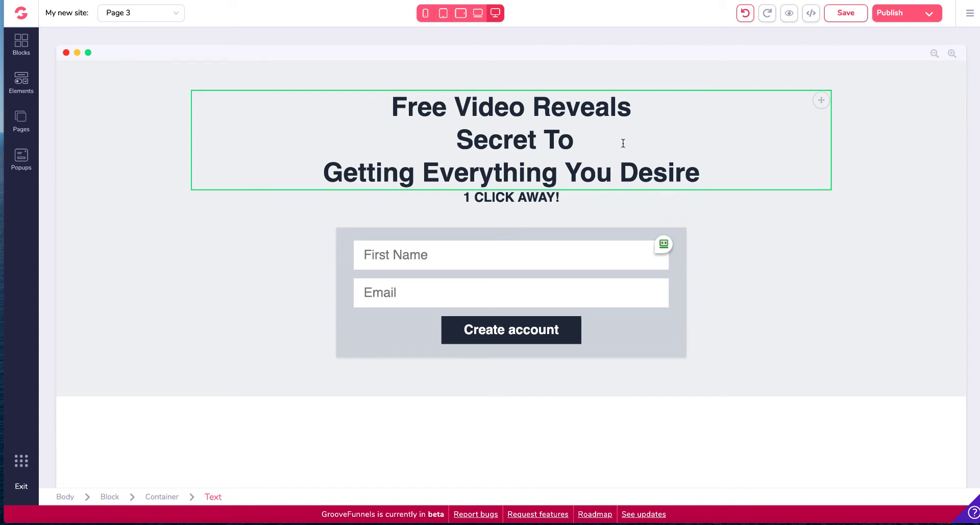
Step: Set the submit button text to 'Free Video Access!' and apply the update
left_click(528, 335)
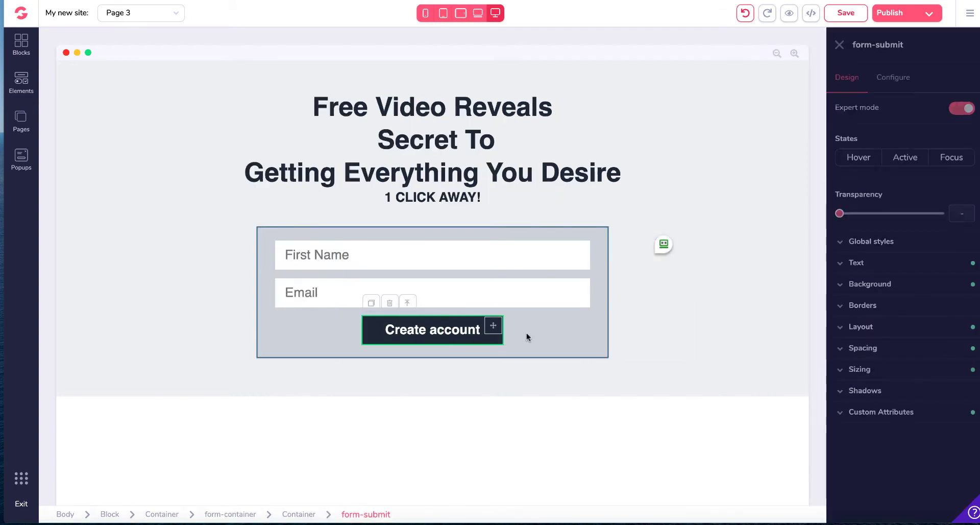
left_click(894, 80)
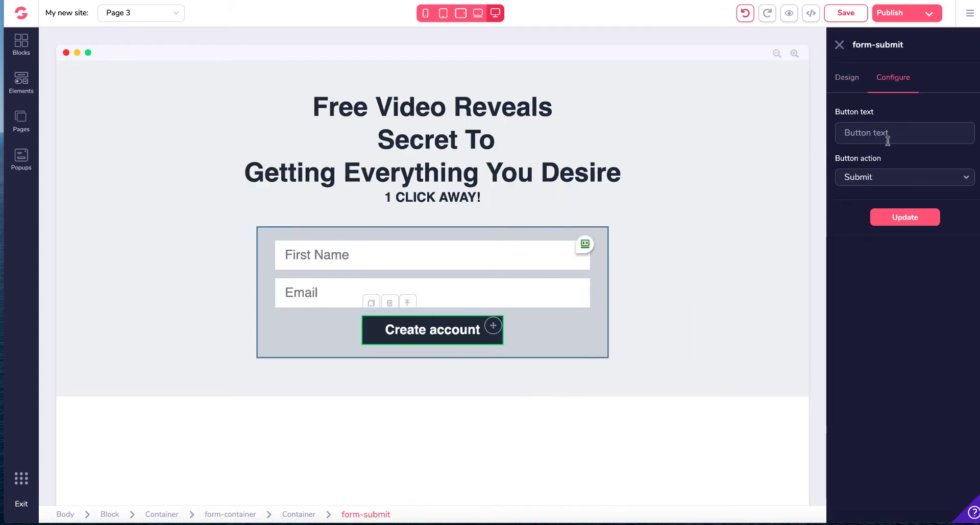
left_click(872, 134)
type("Free")
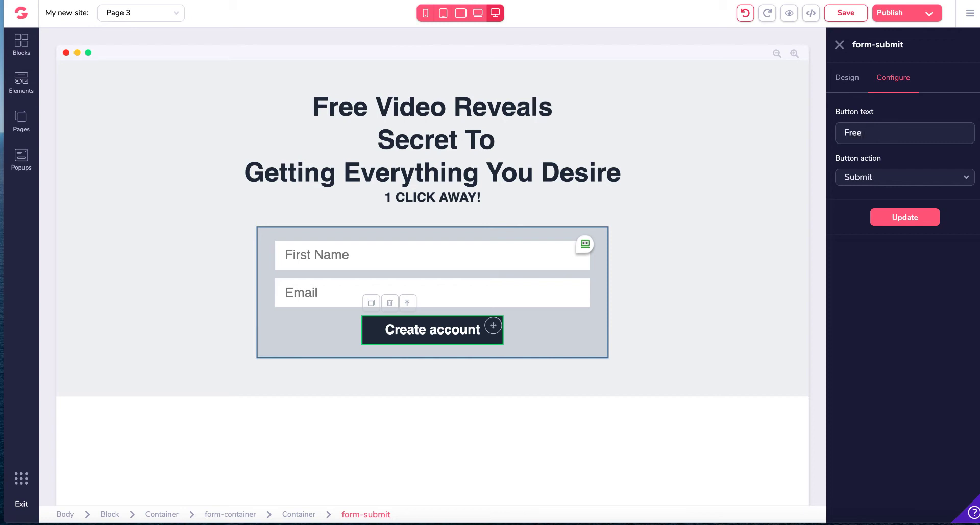
type(" Vio")
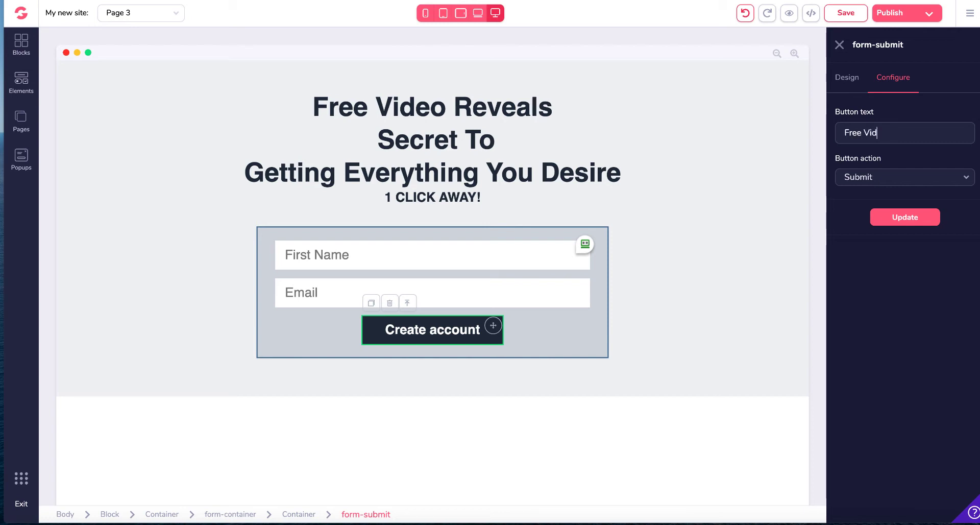
type("eo")
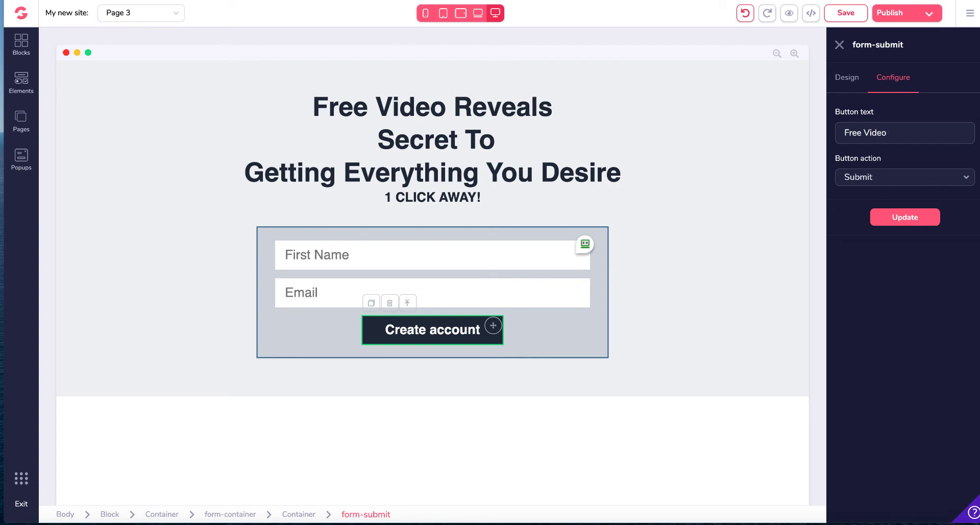
type(" Access")
left_click(917, 219)
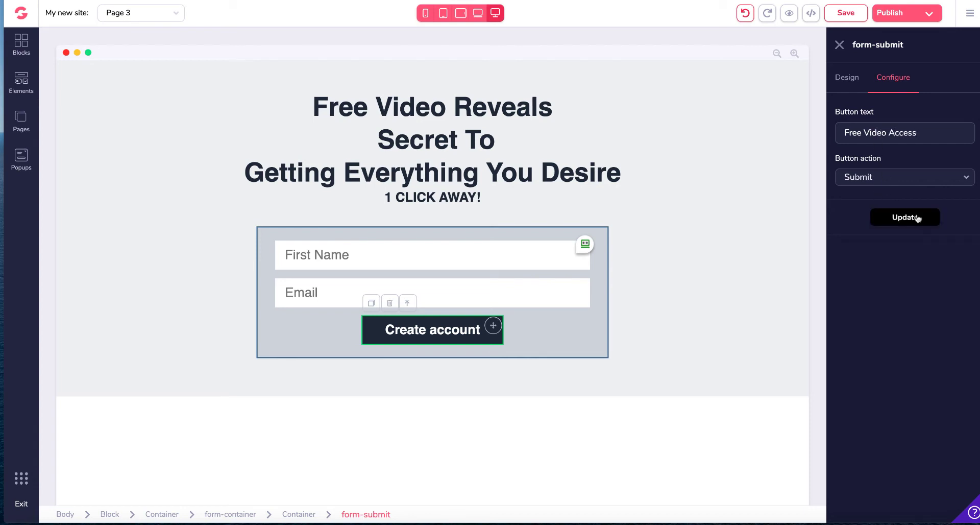
left_click(924, 131)
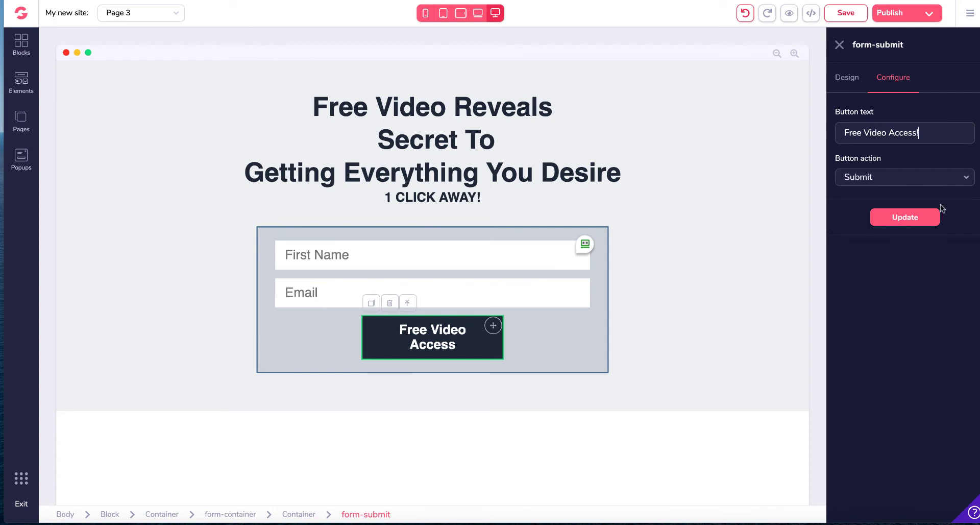
left_click(919, 217)
Step: Set the submit button's width to 350 px in its sizing design settings
left_click(846, 86)
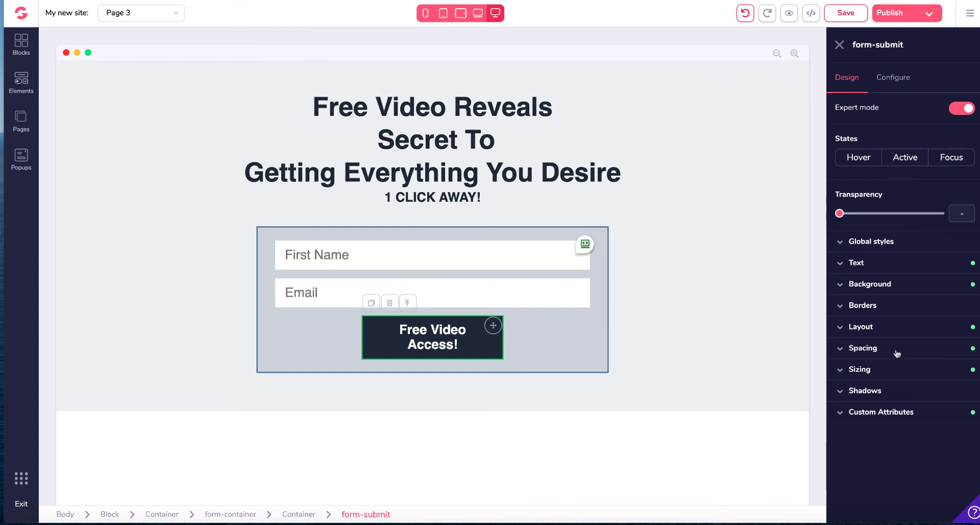
left_click(882, 371)
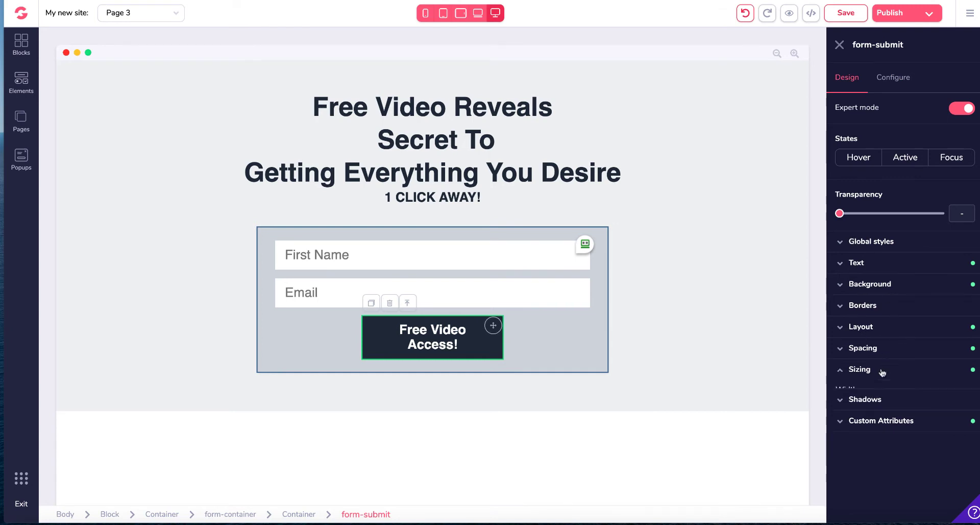
scroll(852, 281, "down", 1)
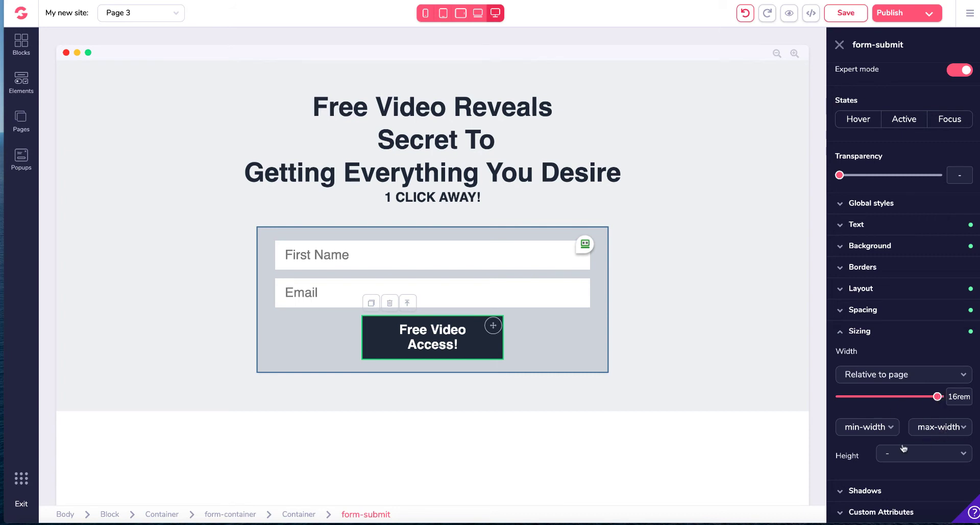
left_click(954, 378)
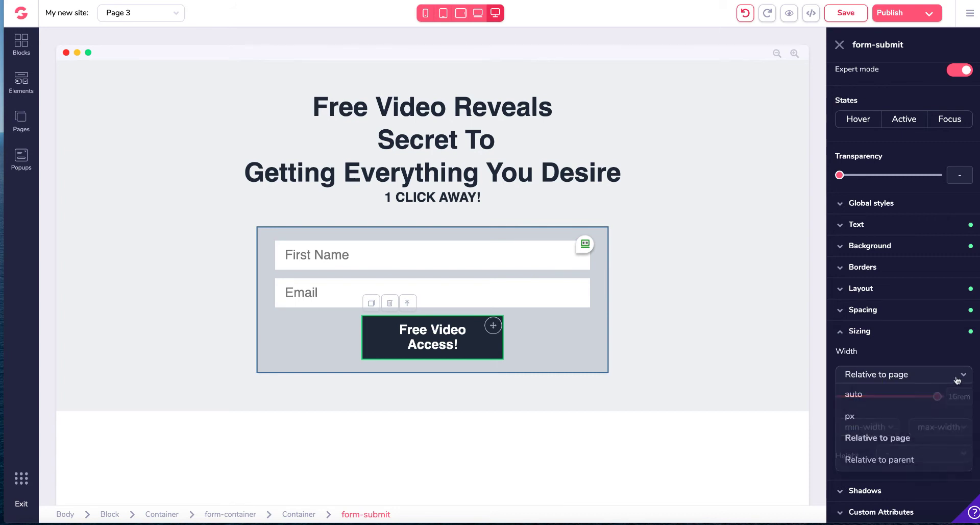
left_click(872, 418)
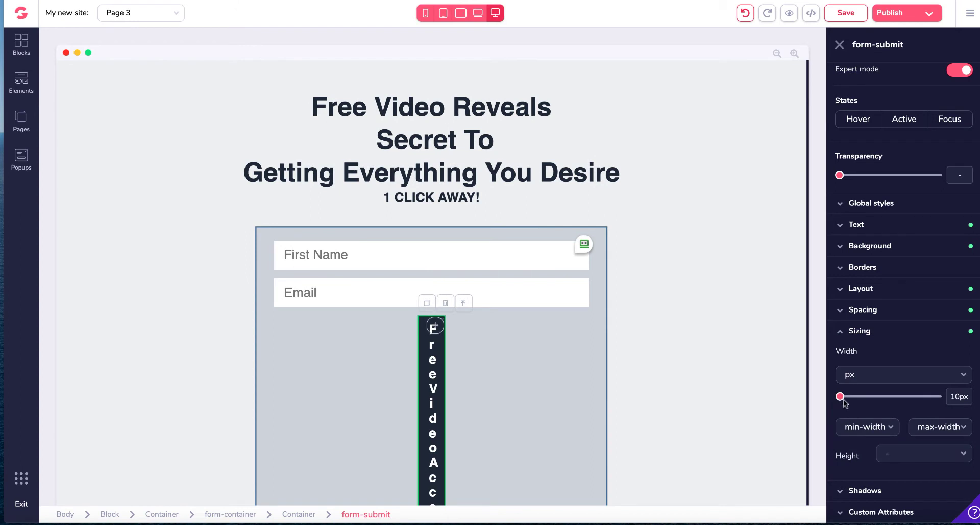
left_click_drag(840, 396, 888, 395)
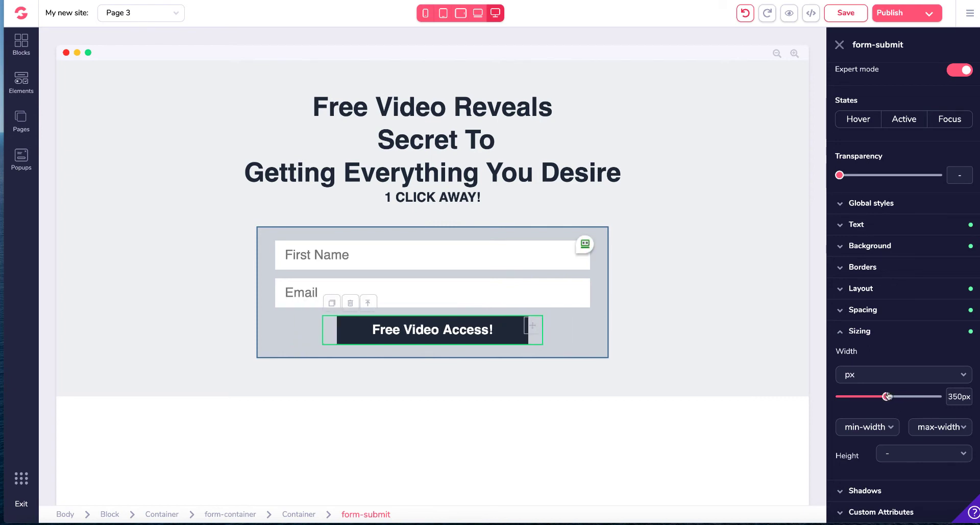
Step: Set the submit button's background colour to a custom magenta, #B016B5
scroll(878, 232, "down", 1)
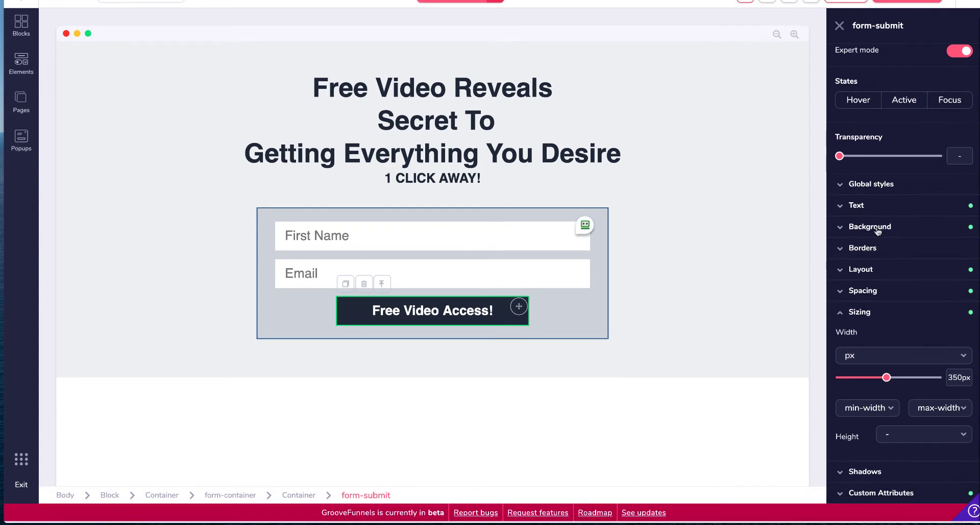
left_click(878, 230)
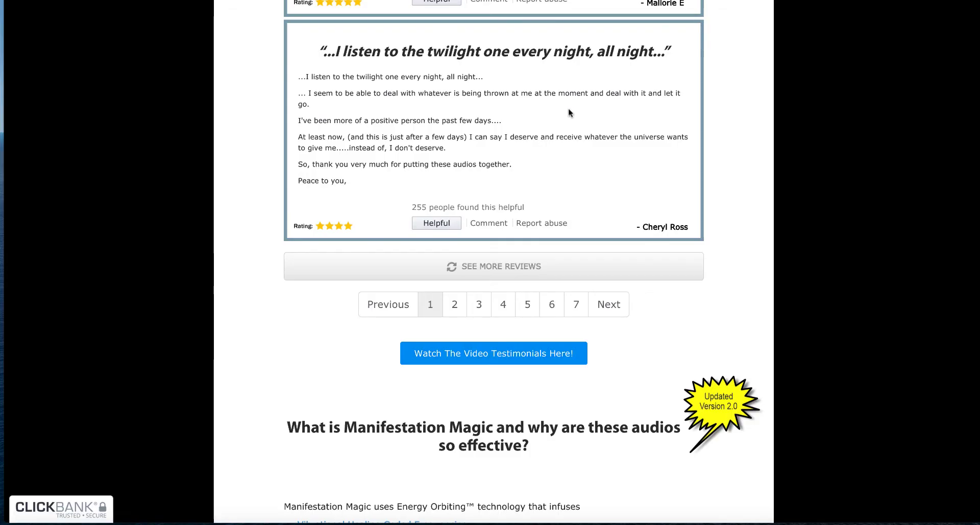
scroll(565, 237, "up", 10)
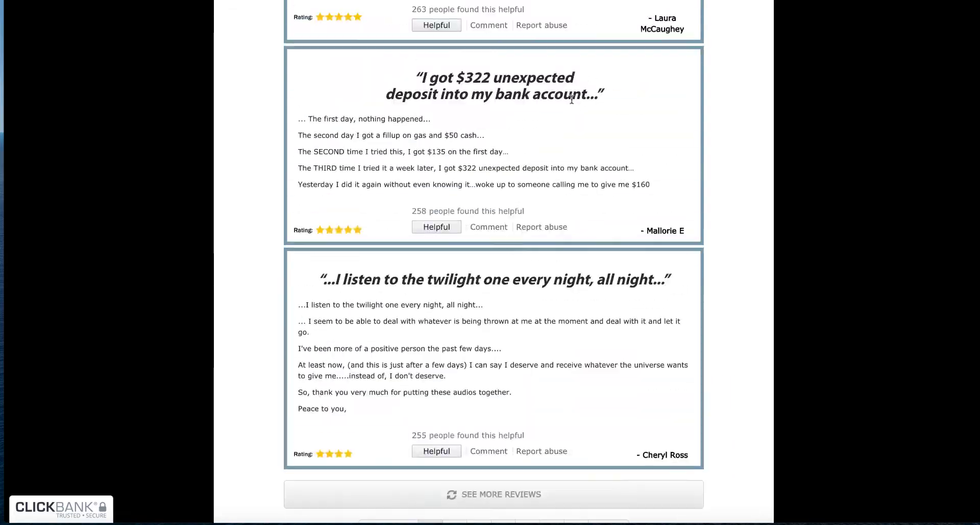
scroll(572, 104, "up", 20)
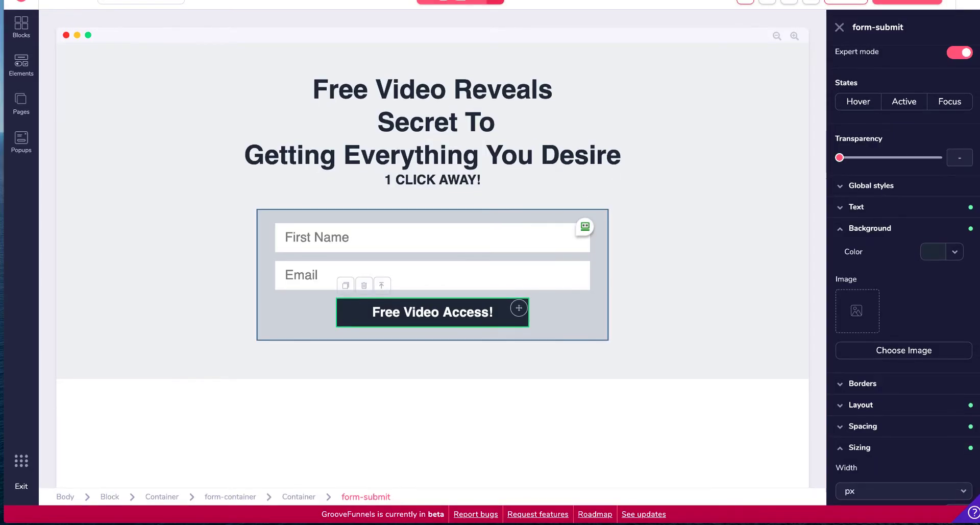
left_click(932, 254)
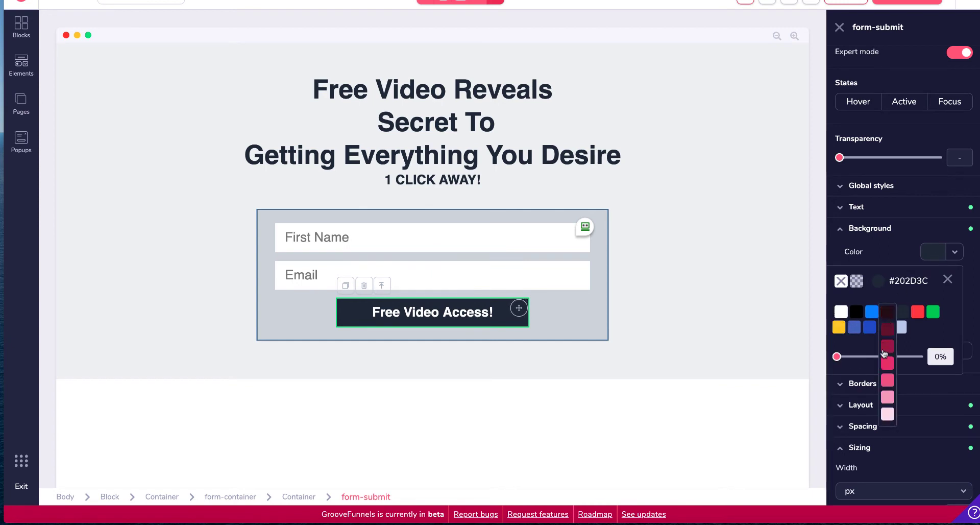
left_click(856, 329)
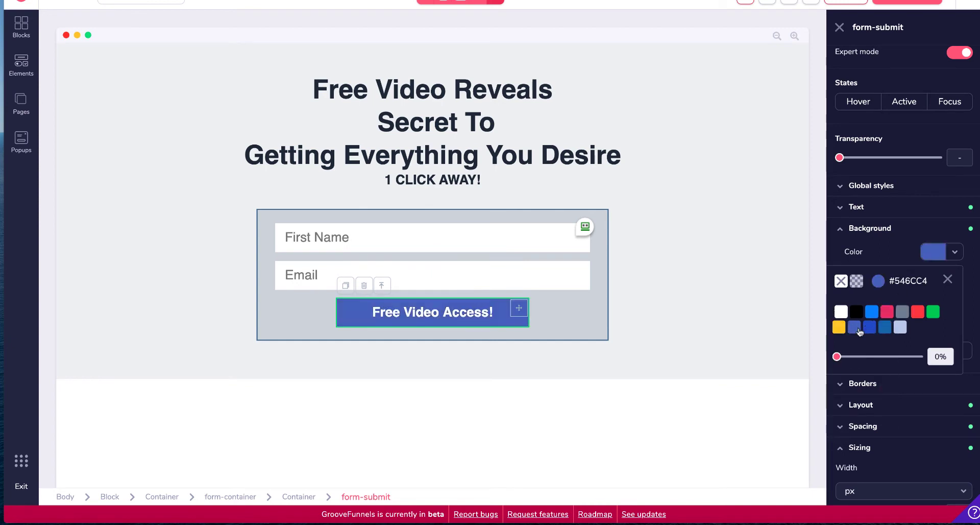
left_click(910, 280)
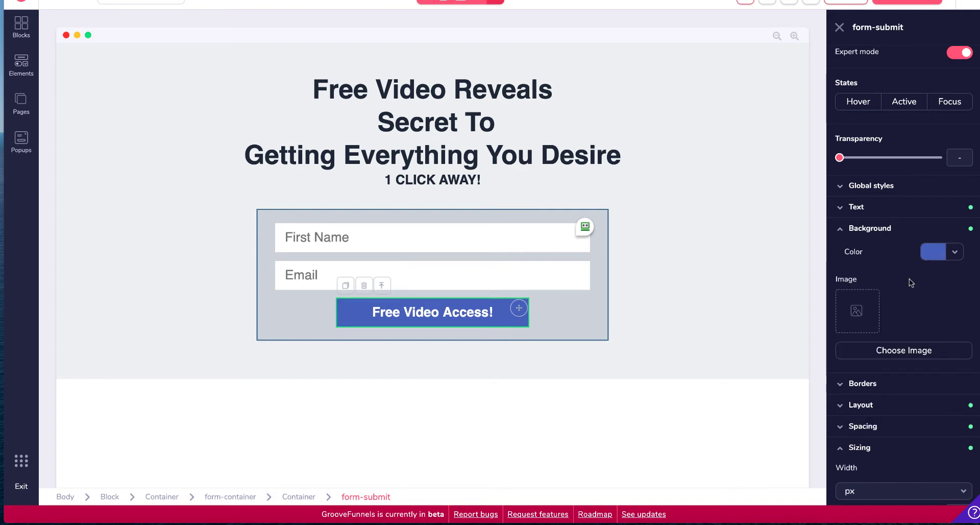
left_click(933, 252)
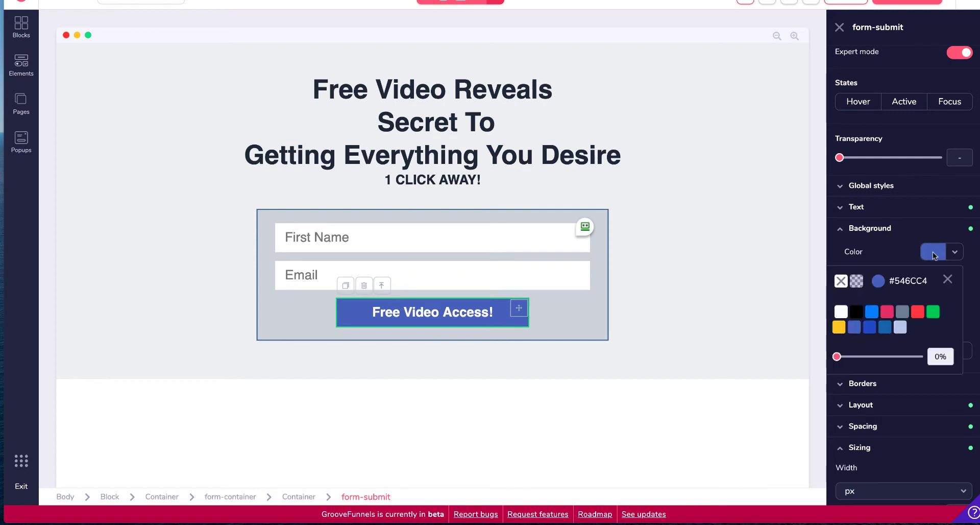
left_click(878, 283)
left_click(896, 351)
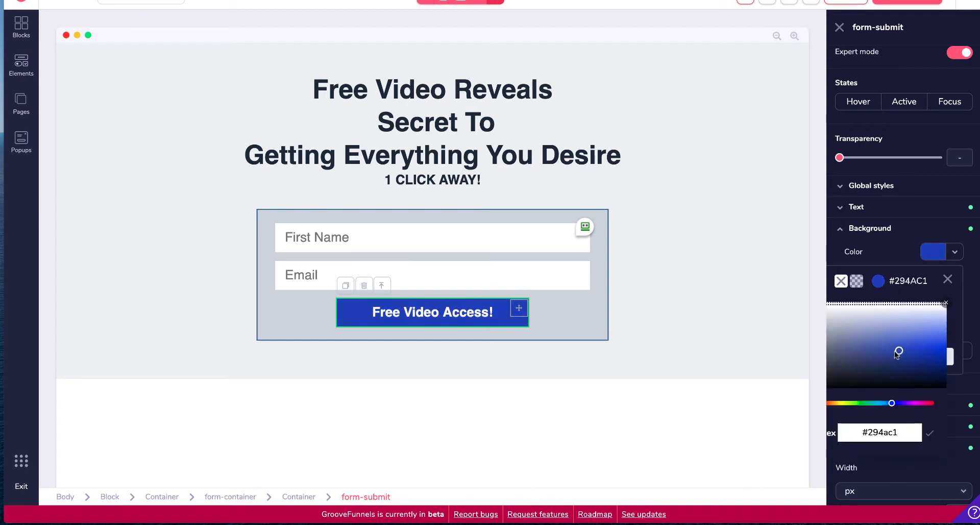
left_click_drag(892, 403, 915, 404)
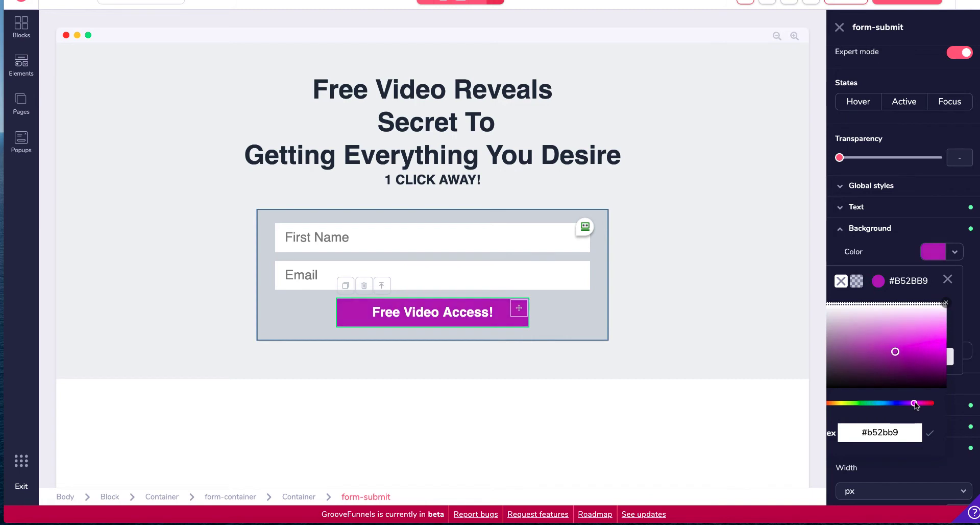
left_click_drag(897, 352, 918, 357)
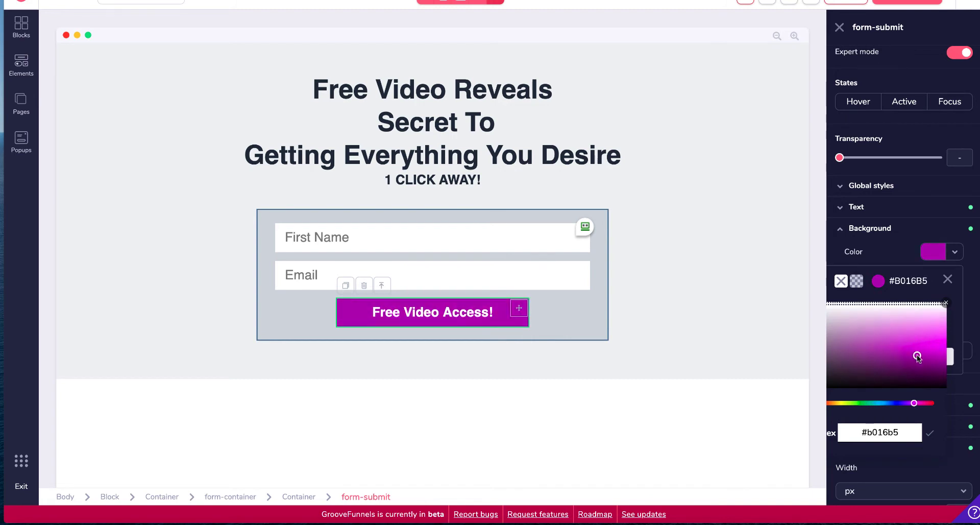
left_click(816, 305)
Step: Select the page's outer block and set its background colour to white, #FFFFFF
left_click(872, 387)
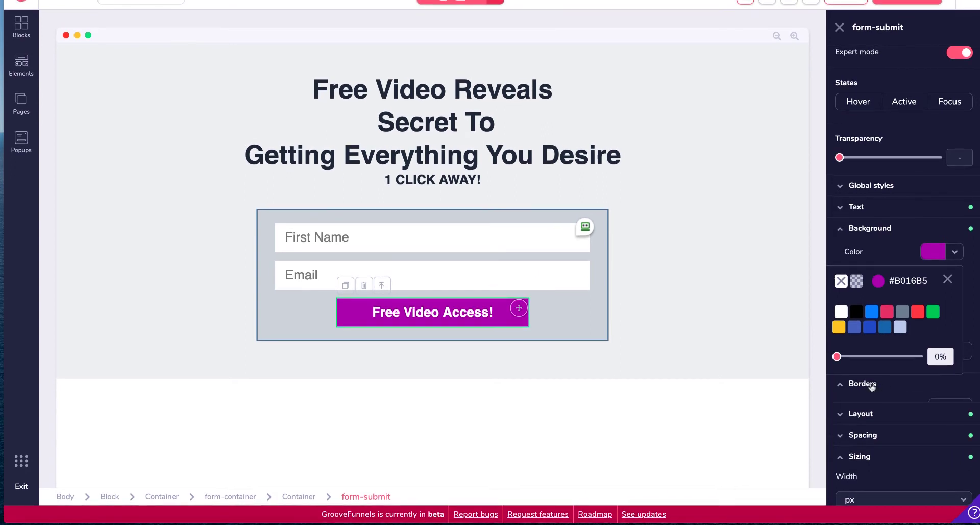
scroll(860, 348, "down", 3)
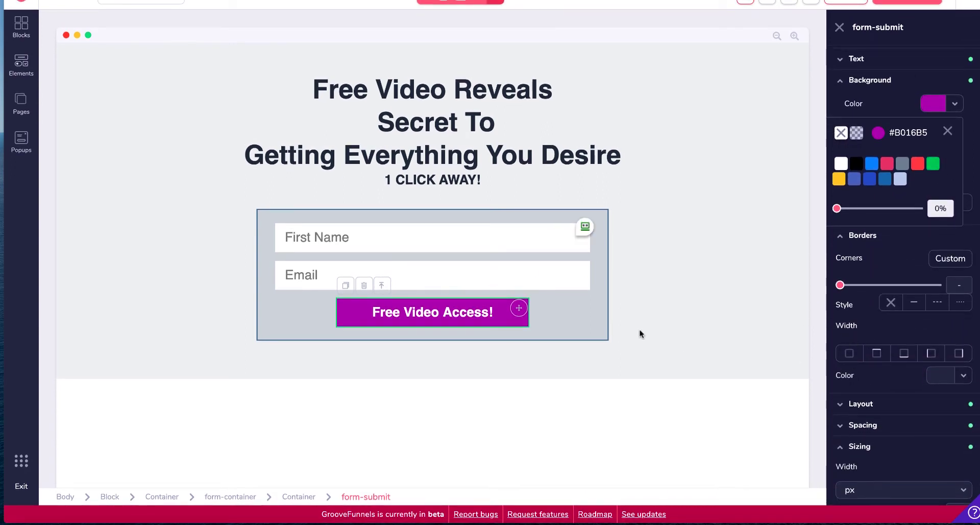
left_click(650, 322)
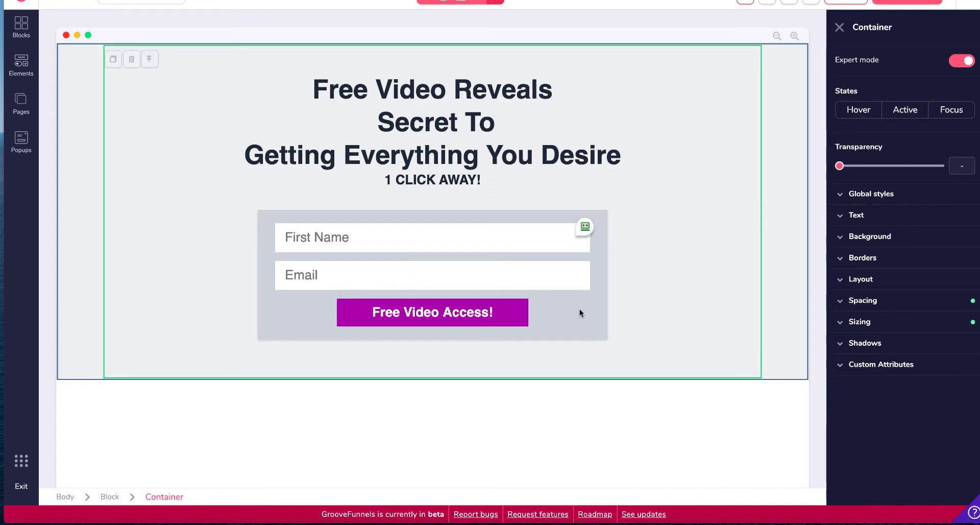
left_click(583, 316)
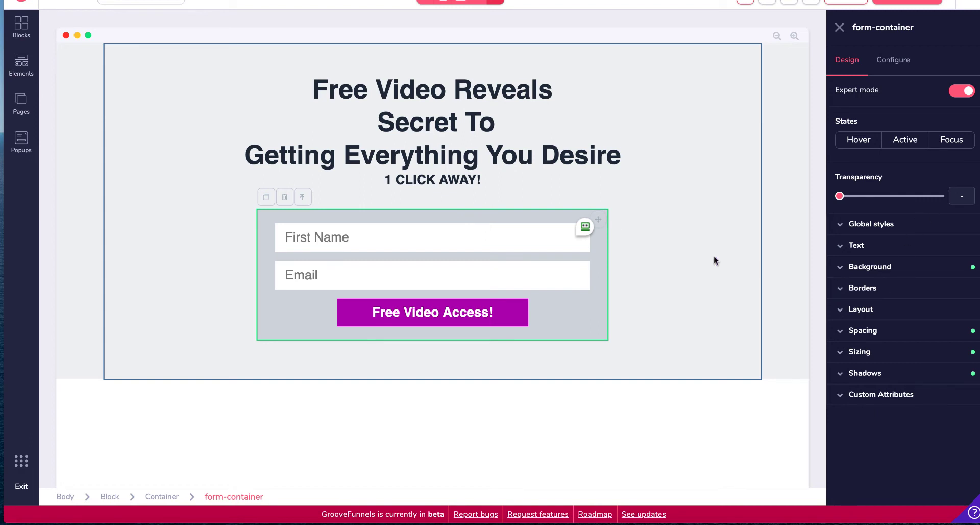
left_click(726, 200)
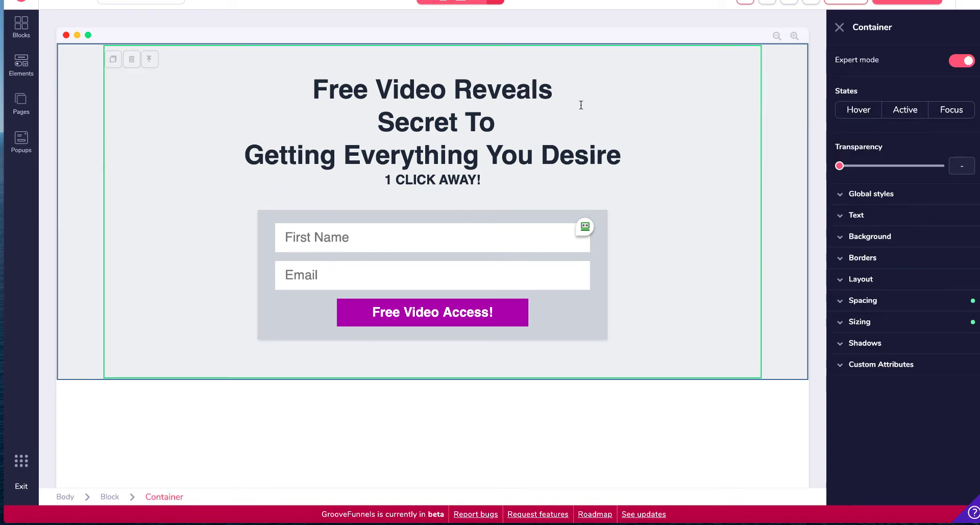
left_click(796, 92)
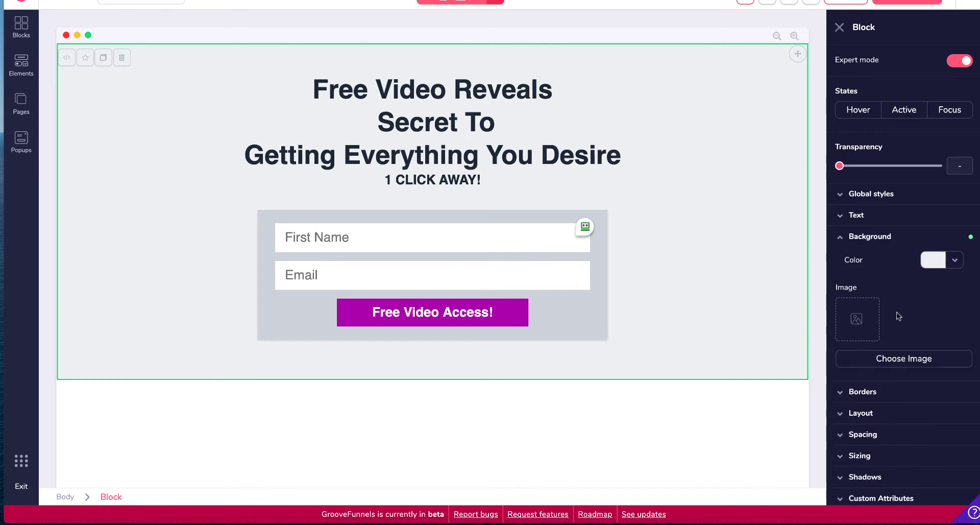
left_click(933, 261)
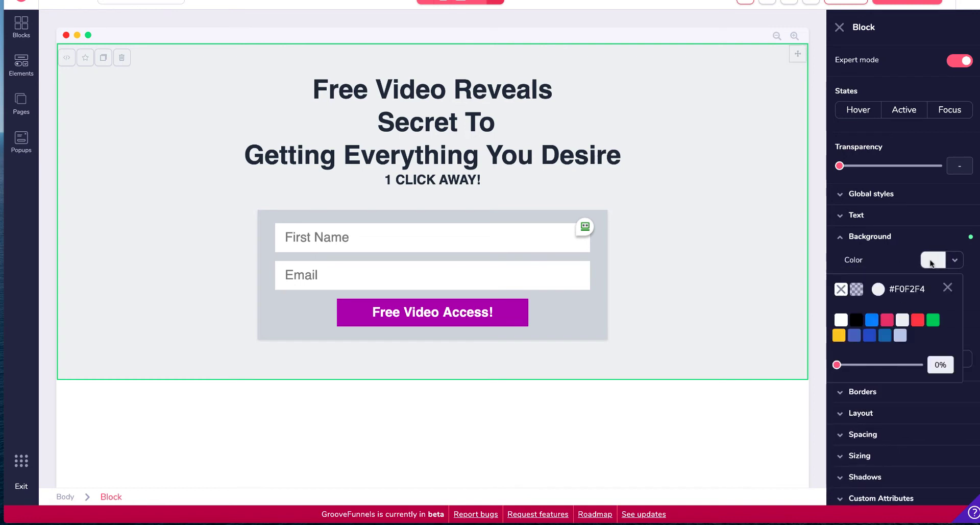
left_click(870, 337)
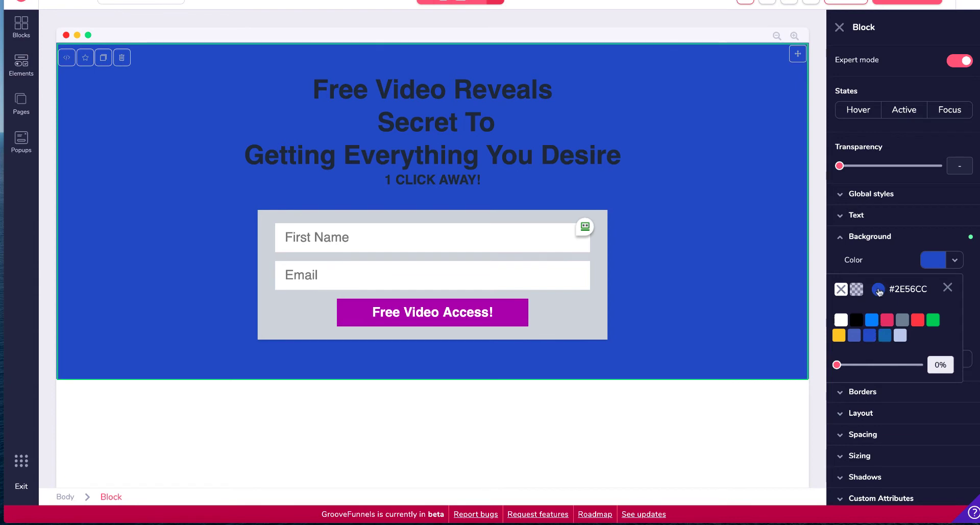
left_click(879, 292)
left_click_drag(898, 412, 913, 412)
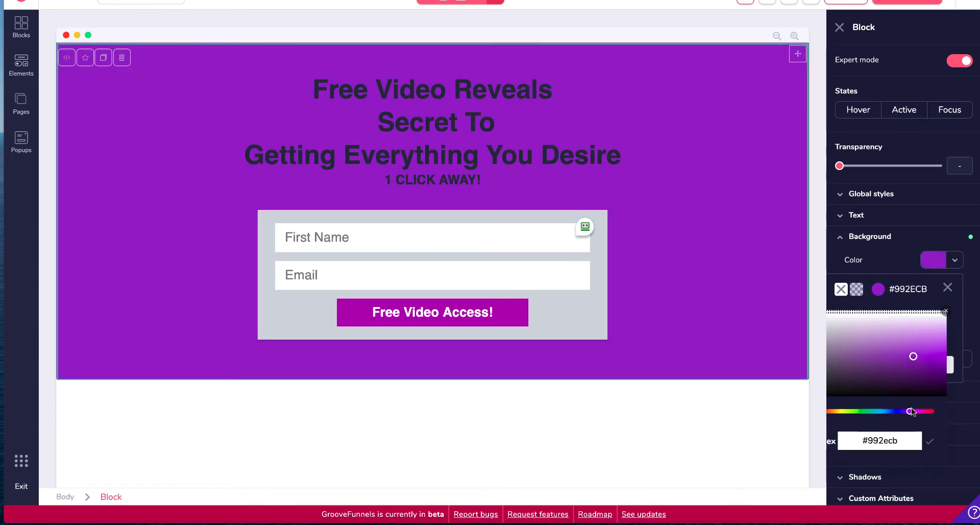
left_click(915, 335)
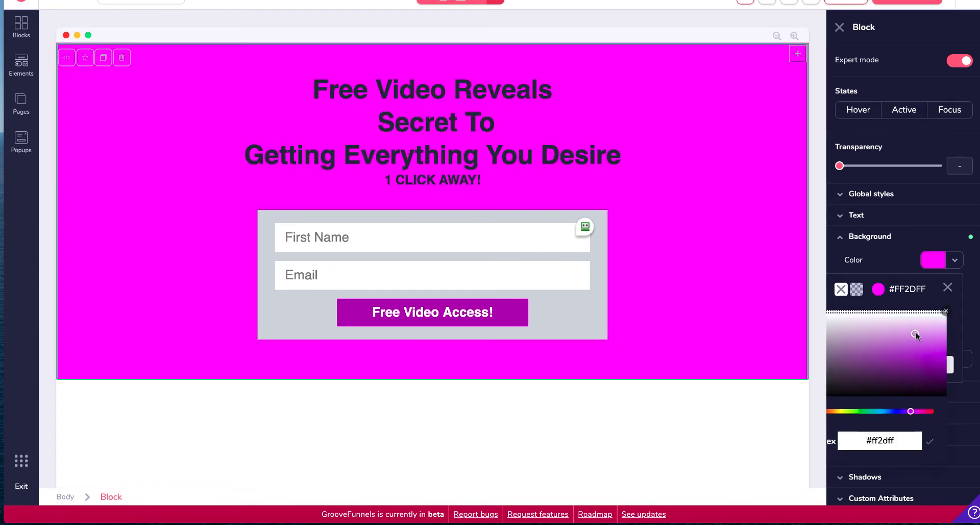
left_click_drag(916, 335, 908, 363)
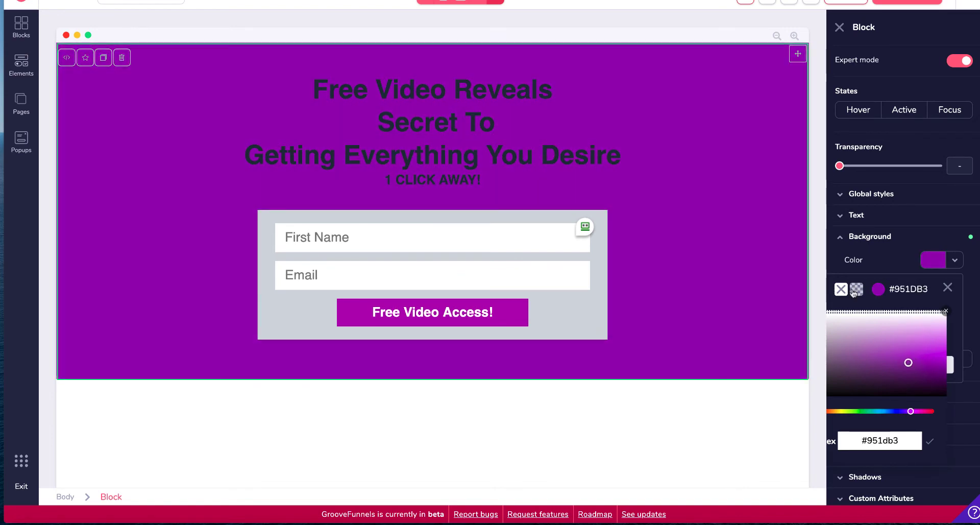
left_click(857, 289)
left_click(841, 319)
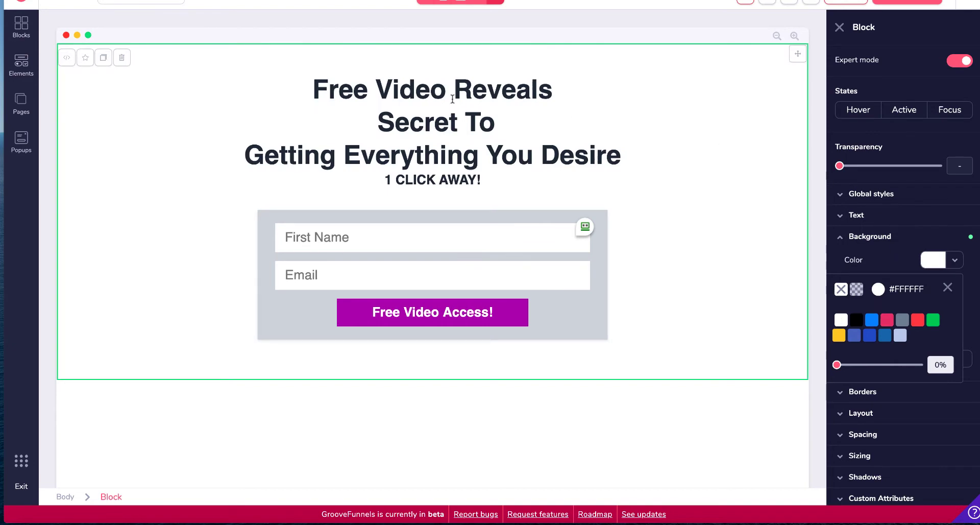
Step: Set the signup form container's background colour to white, #FFFFFF
left_click(581, 315)
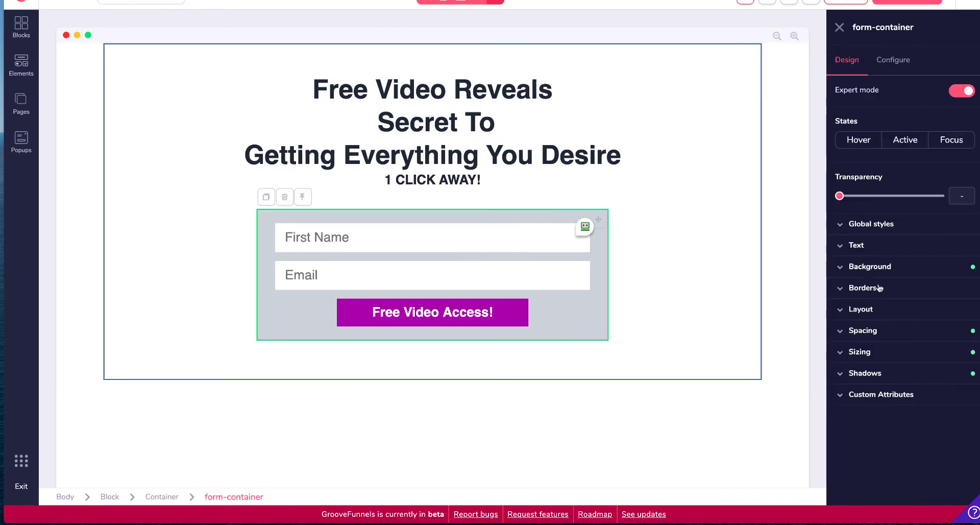
left_click(881, 268)
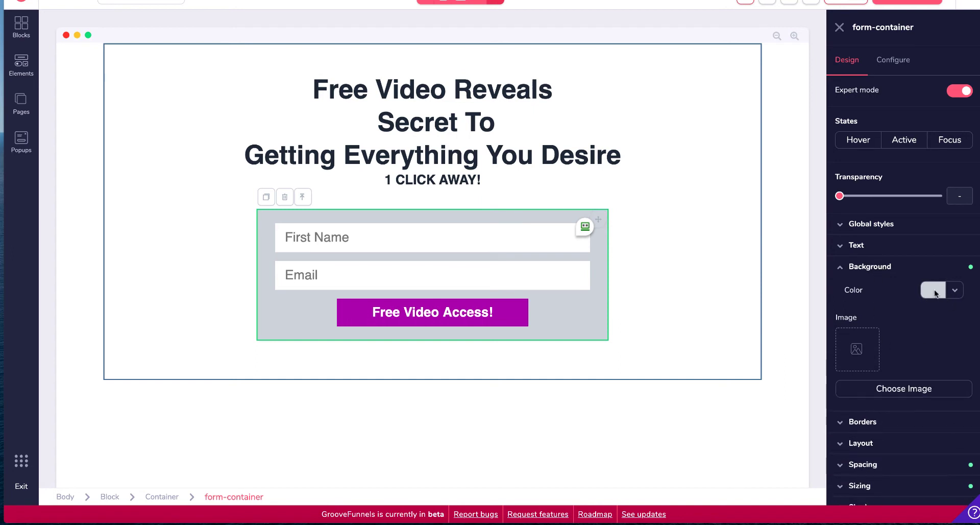
left_click(935, 290)
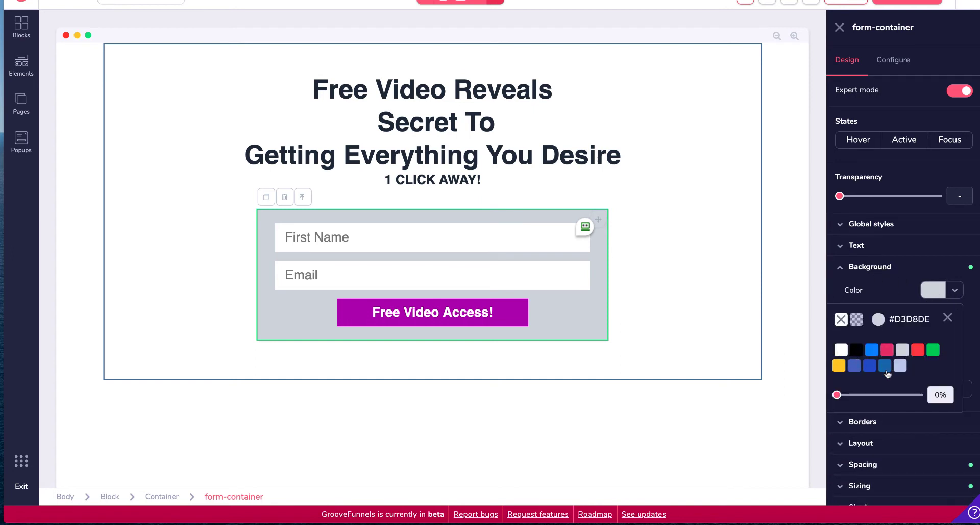
left_click(869, 366)
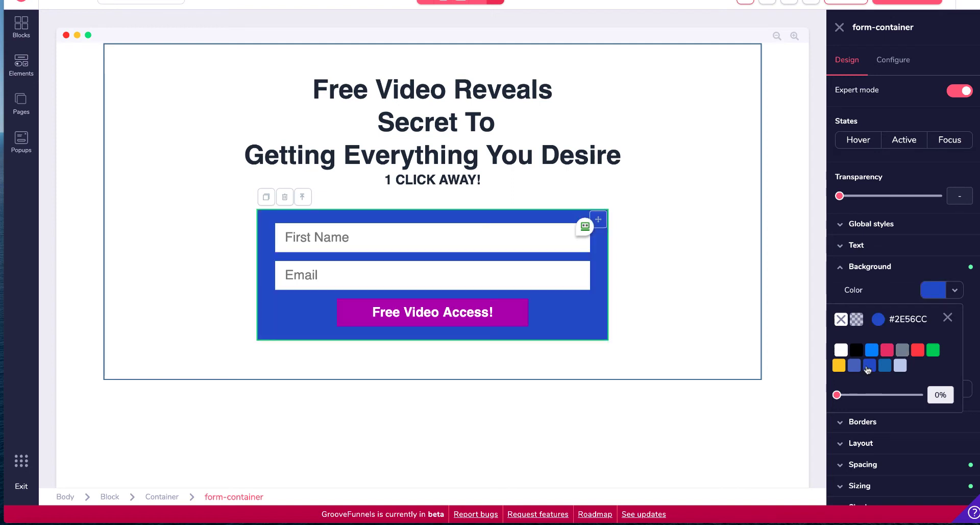
left_click(855, 366)
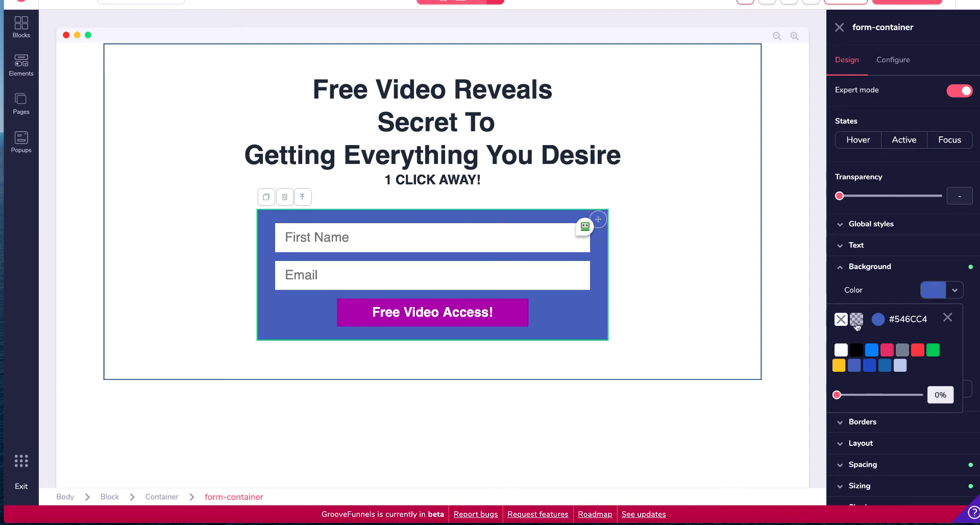
left_click(841, 350)
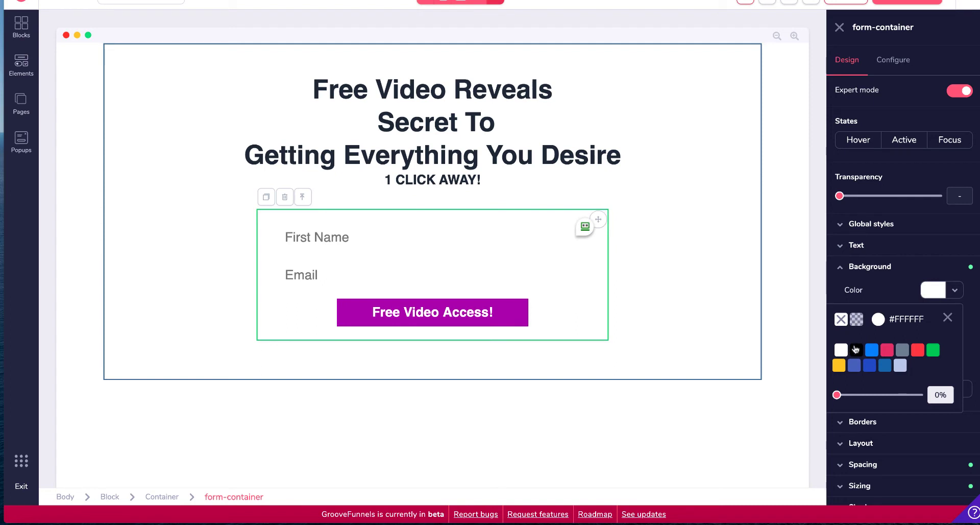
Step: Set the signup form container's background colour to grey, #78889B
left_click(857, 350)
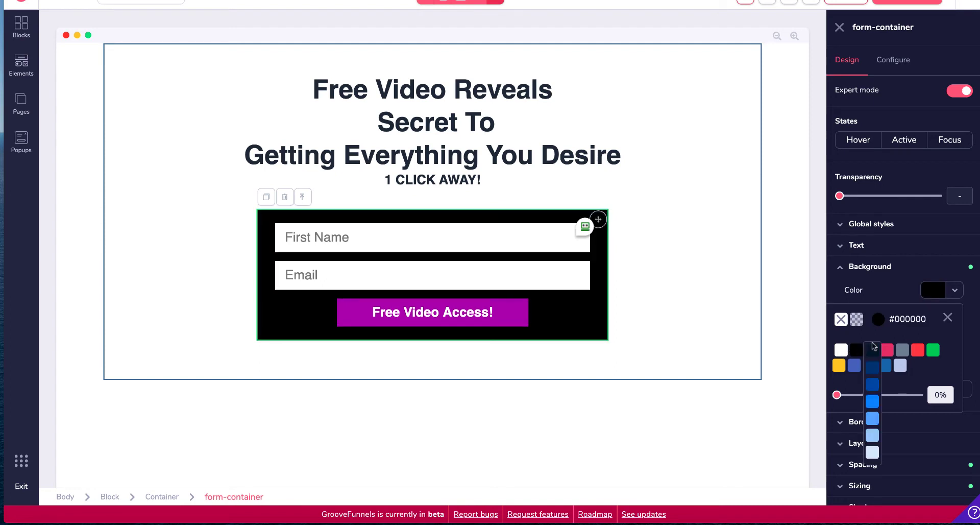
mouse_move(903, 352)
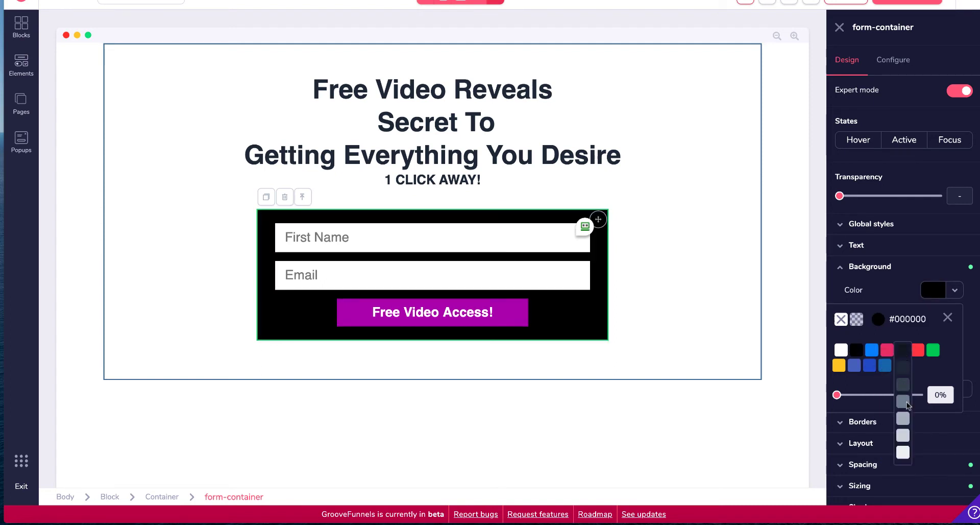
left_click(905, 405)
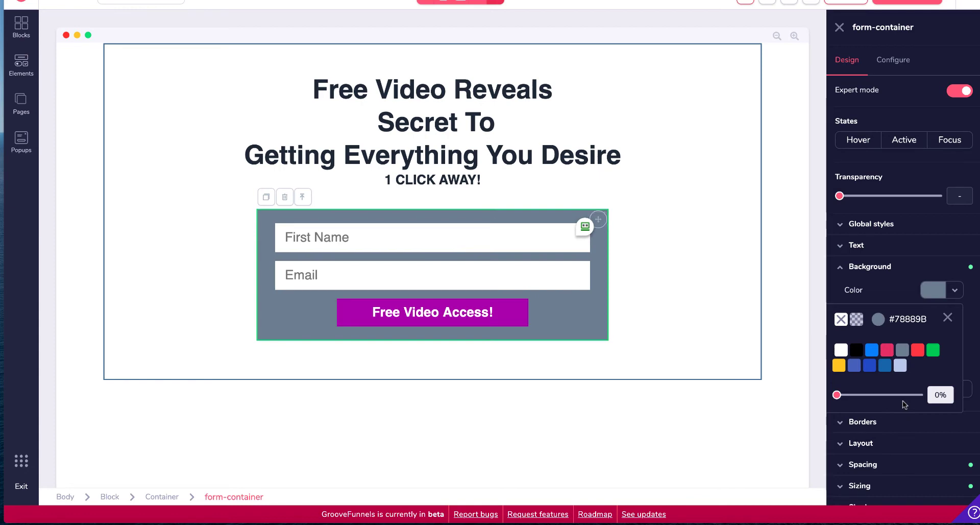
left_click(723, 292)
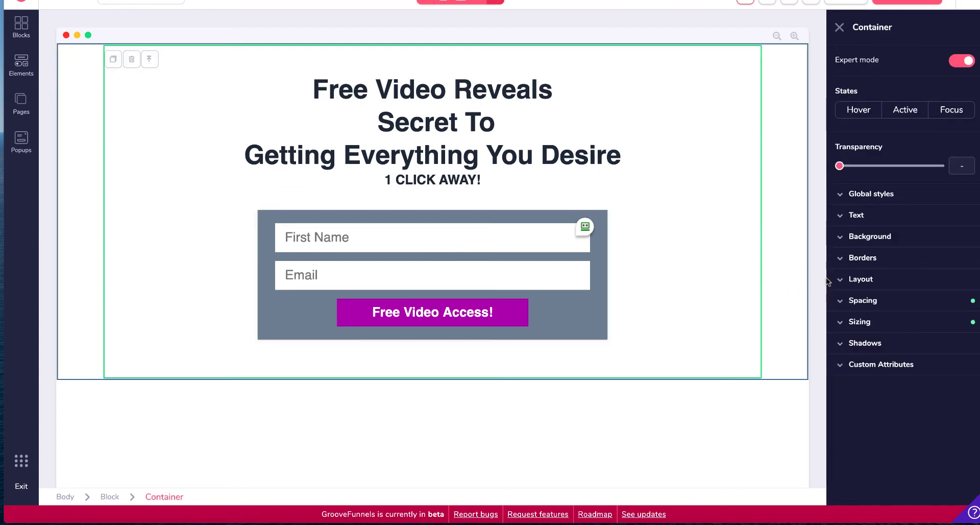
Step: Give the signup form container a 3px black border on all sides
left_click(603, 302)
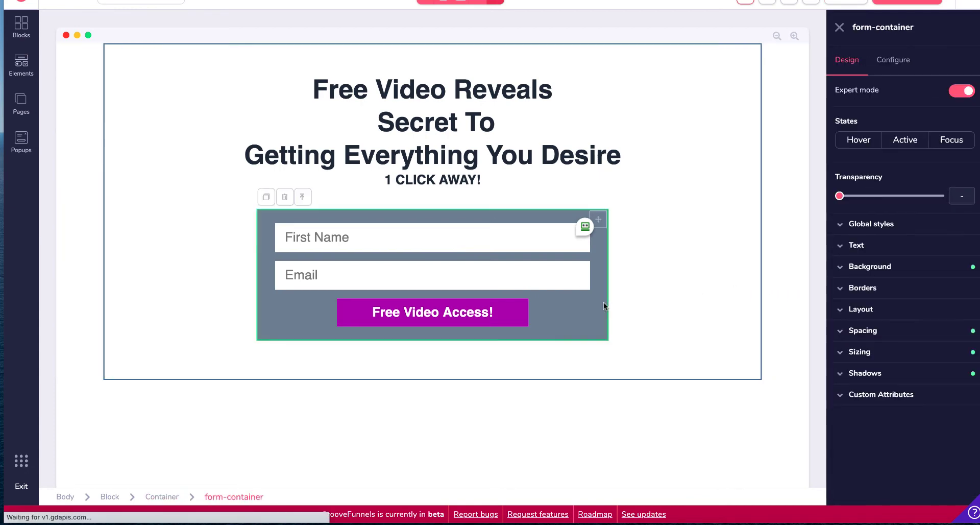
left_click(891, 286)
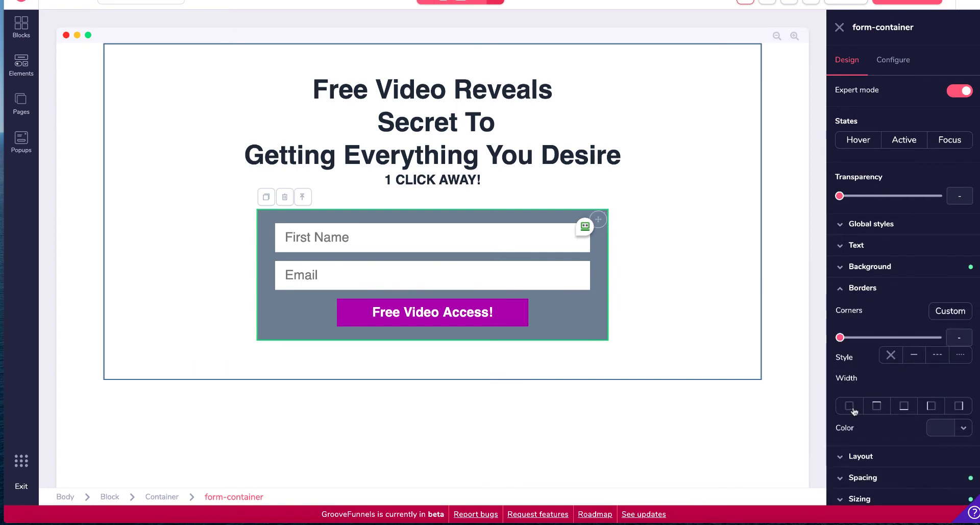
left_click(850, 406)
scroll(898, 399, "down", 3)
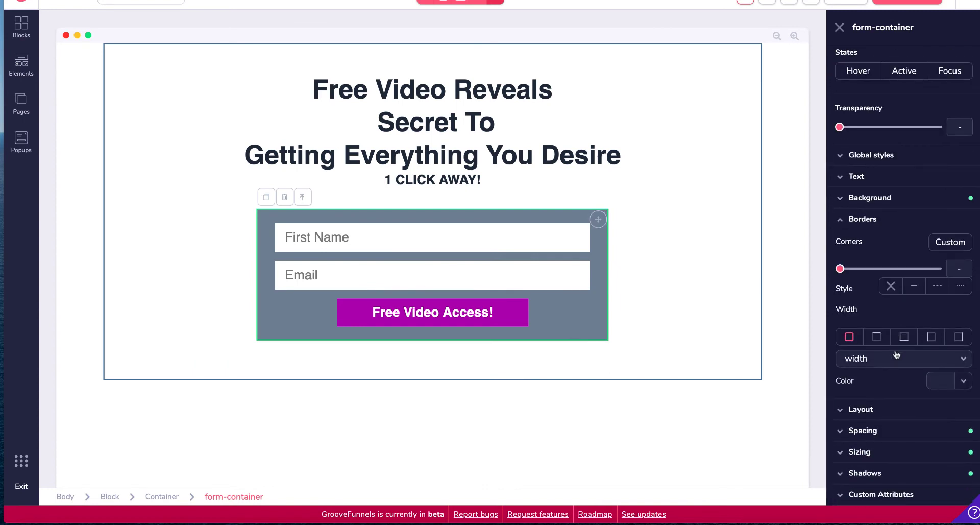
left_click(964, 382)
left_click(867, 441)
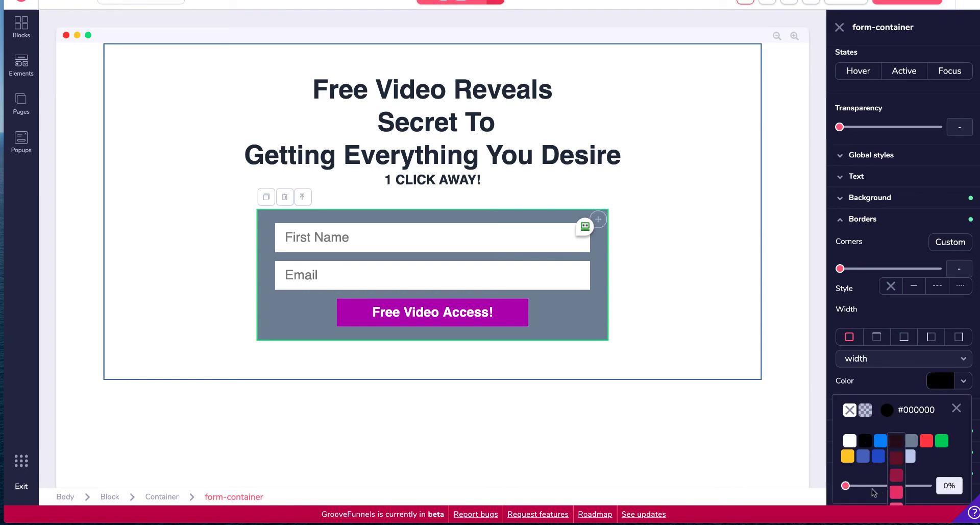
left_click_drag(846, 486, 873, 483)
left_click(902, 357)
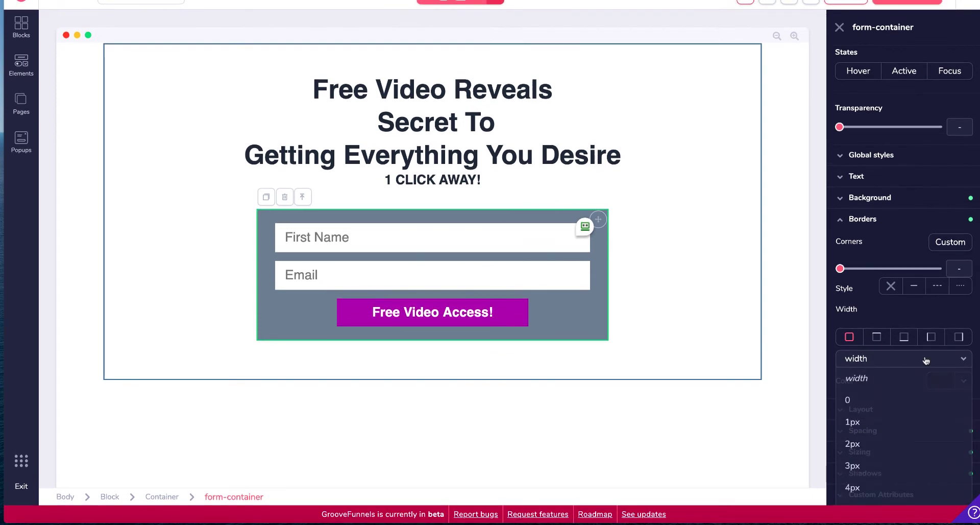
left_click(868, 466)
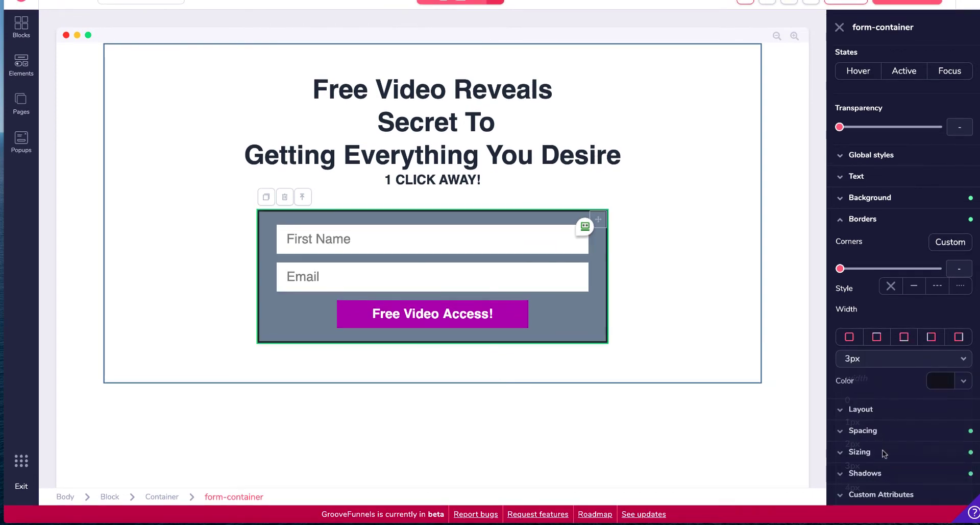
left_click(743, 309)
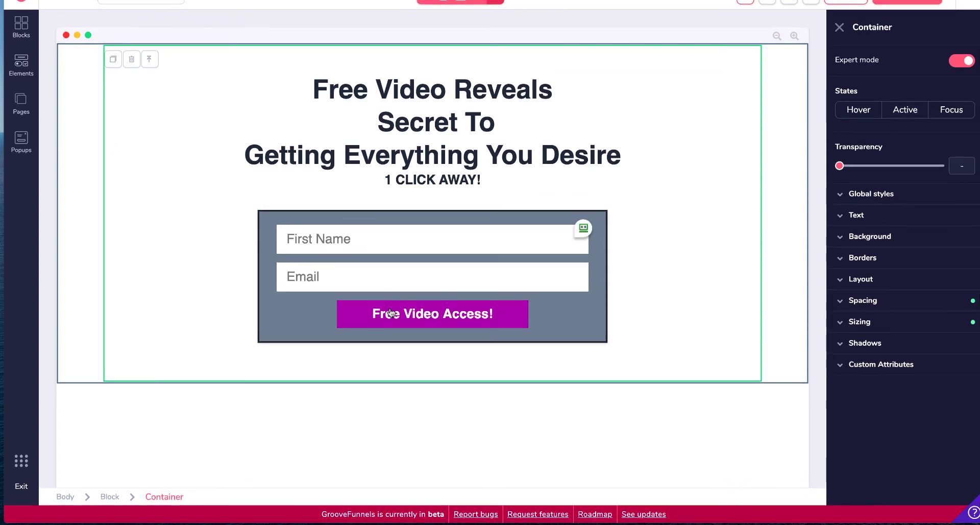
Step: Add a wireframe footer block with copyright text and social icons below the signup form
left_click(577, 325)
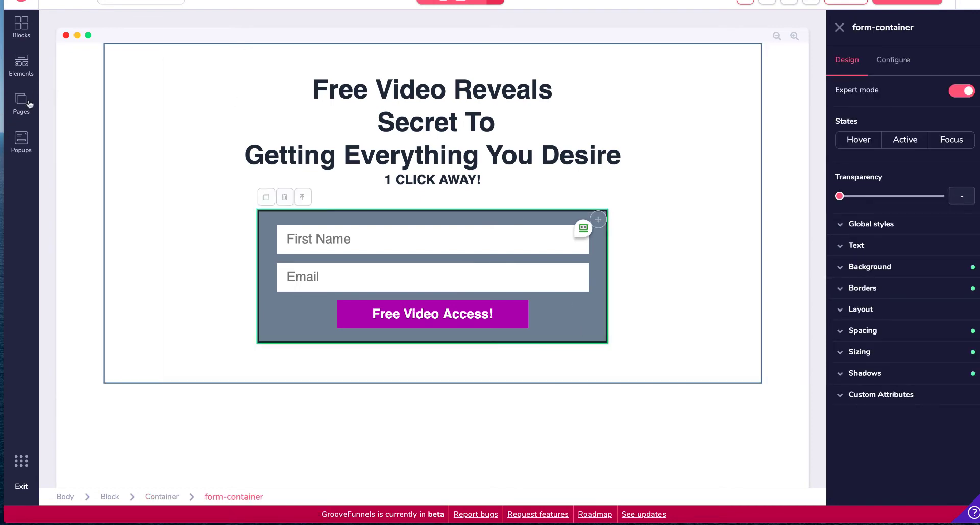
left_click(24, 24)
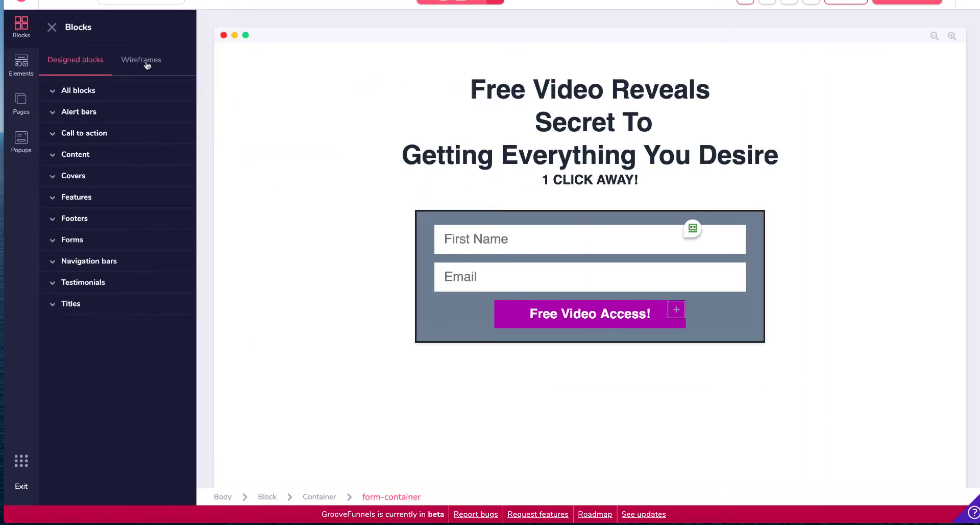
left_click(147, 65)
scroll(140, 322, "down", 2)
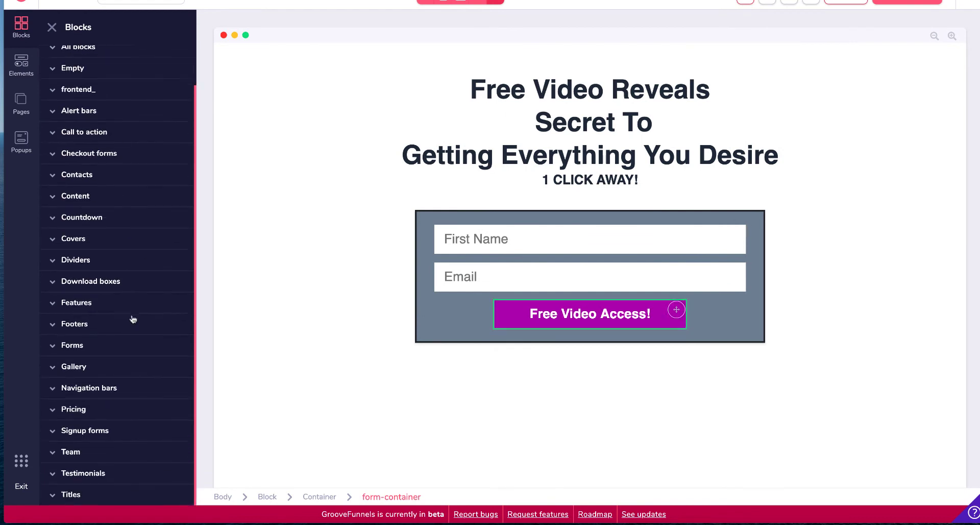
left_click(88, 325)
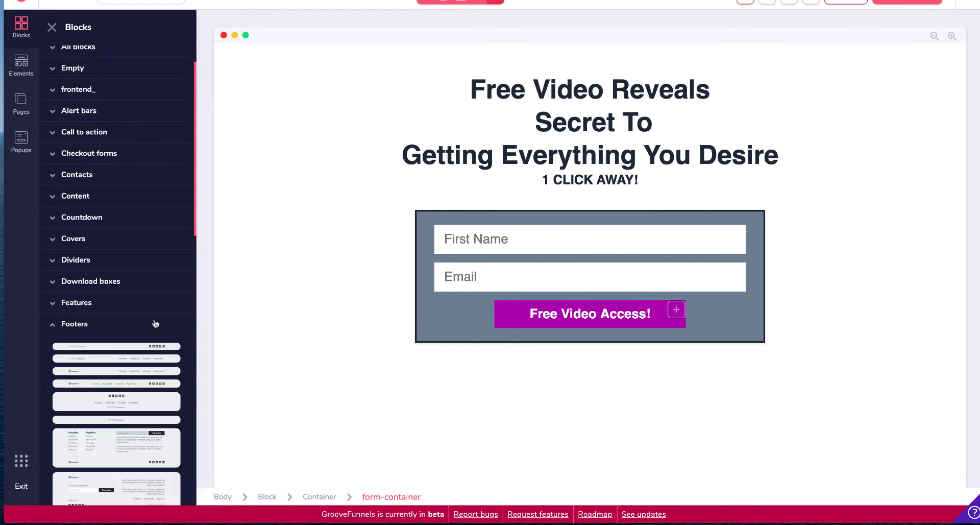
scroll(153, 322, "down", 8)
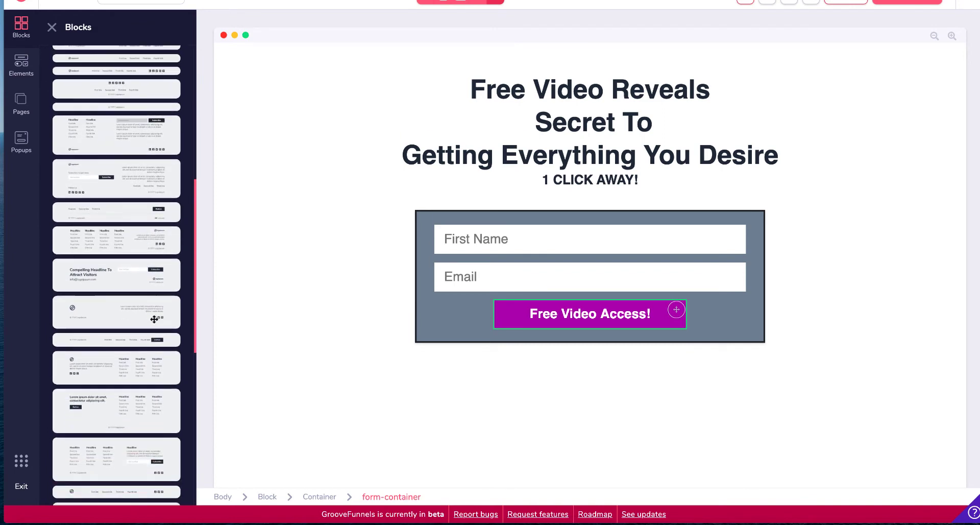
scroll(154, 319, "down", 5)
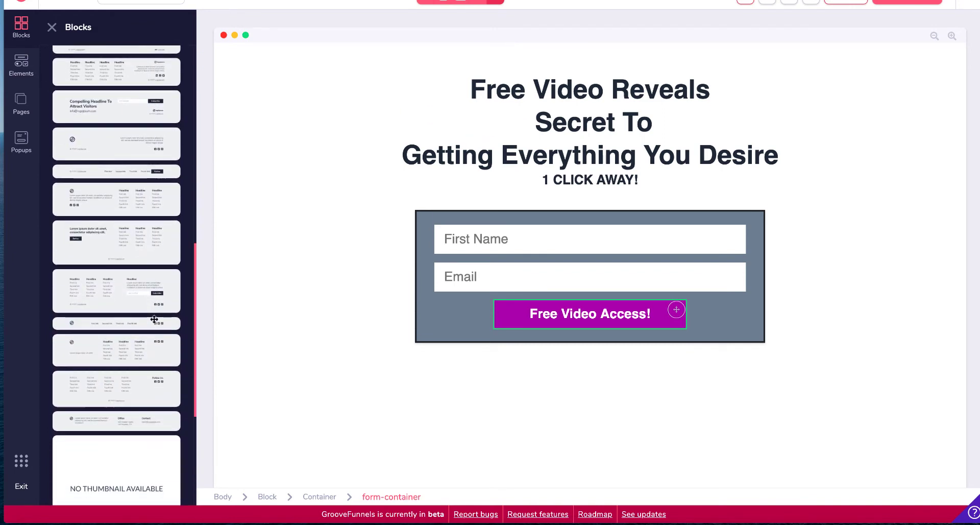
scroll(154, 319, "down", 4)
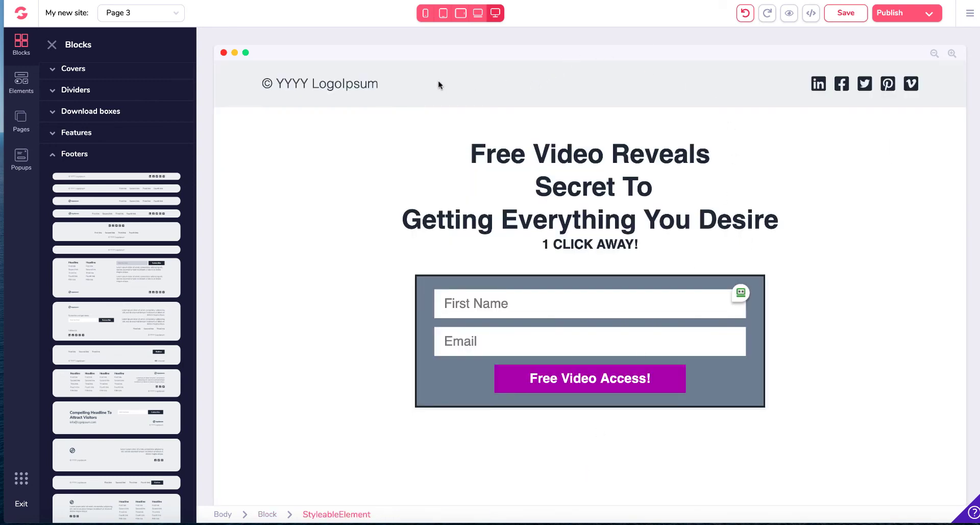
left_click_drag(955, 71, 965, 420)
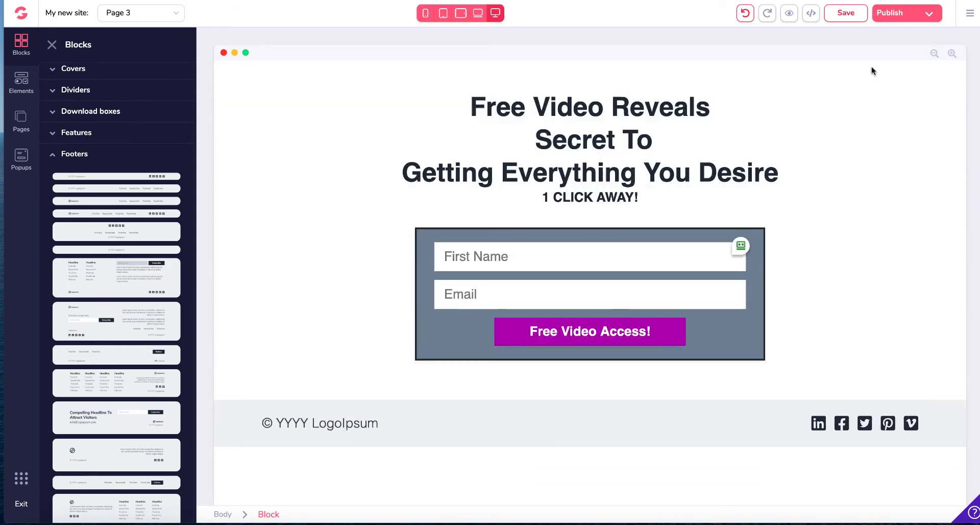
Step: Duplicate the footer's copyright text and replace the copy with "Privacy Policy"
left_click(296, 418)
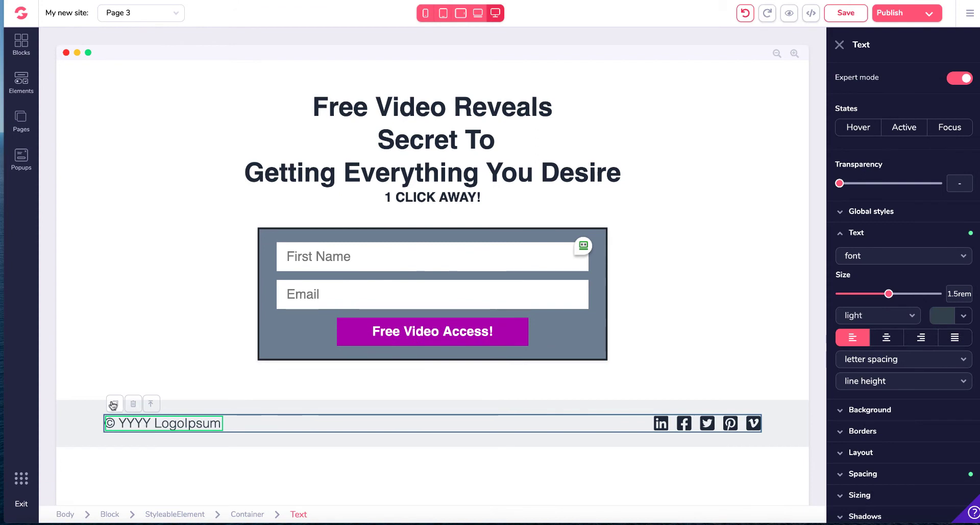
left_click(114, 404)
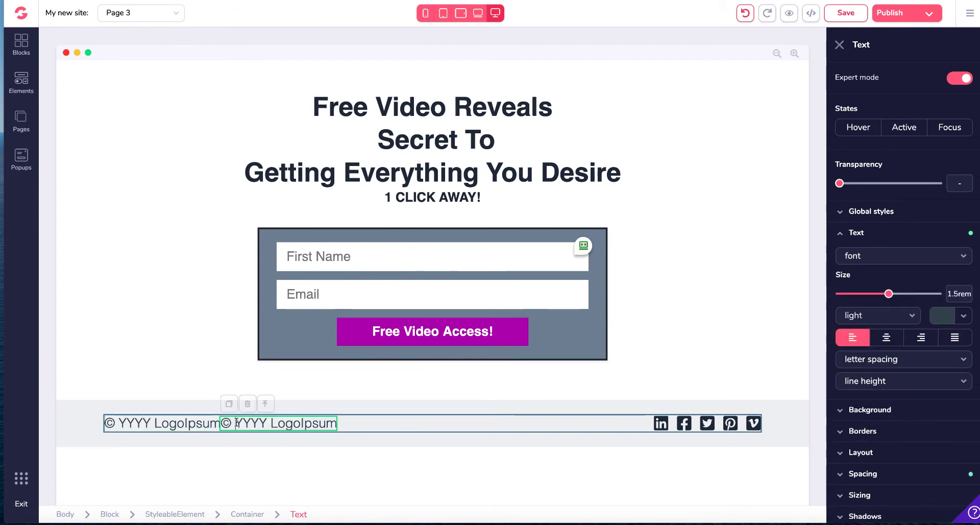
mouse_move(237, 423)
left_mouse_down()
mouse_move(301, 423)
mouse_move(224, 420)
left_mouse_up()
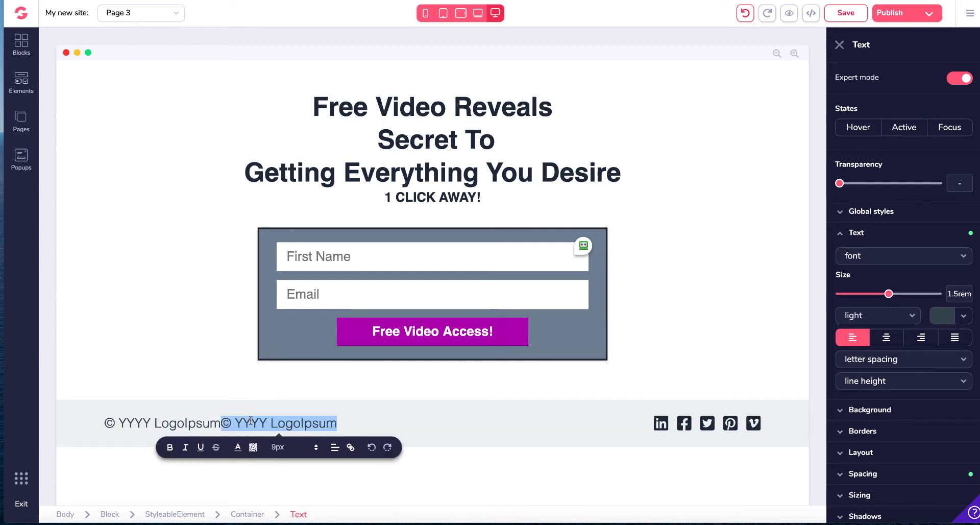
type("Pri")
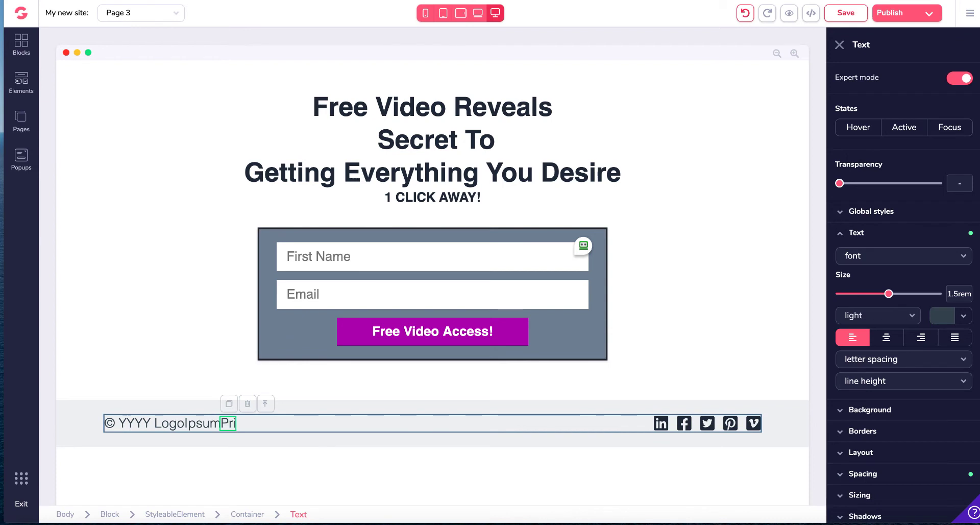
type("vacy Policy")
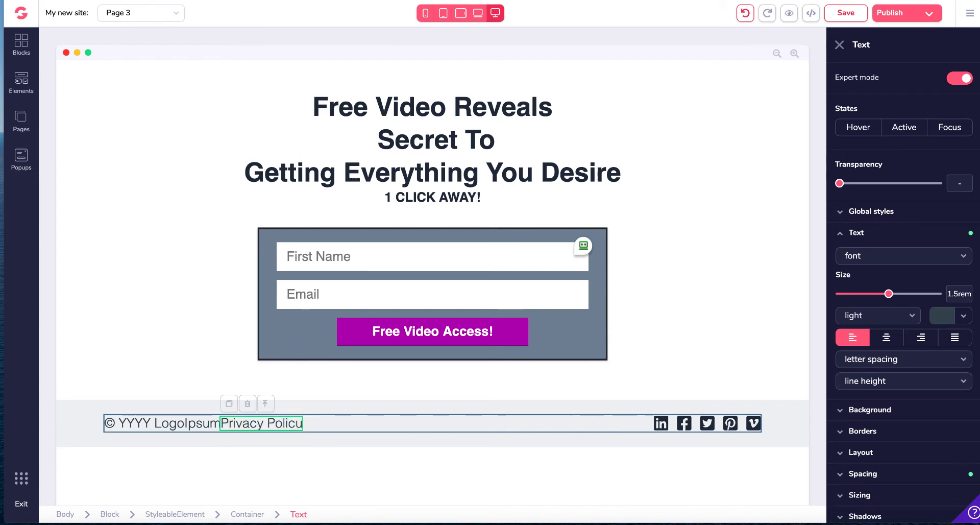
key("BackSpace")
type("y")
type("•")
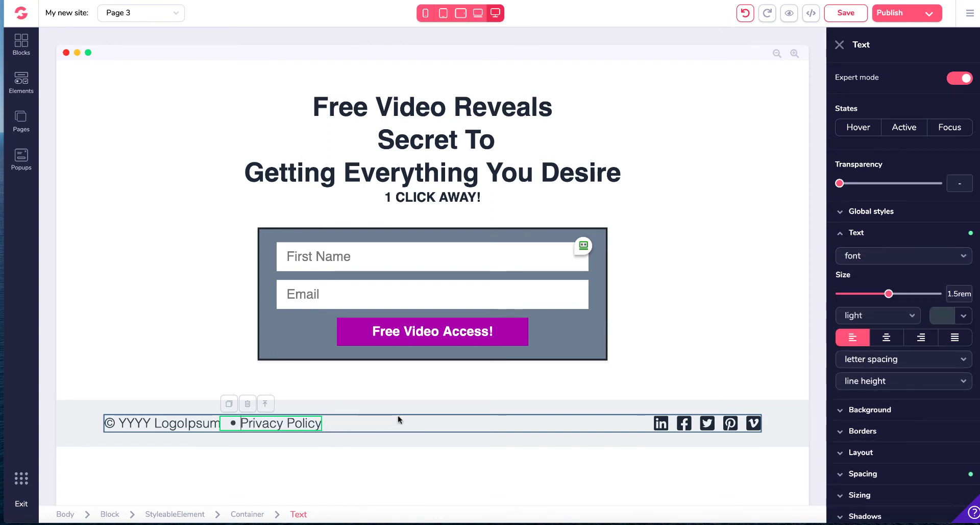
Step: Duplicate the Privacy Policy text and change the new copy to "Earnings Disclaimer"
left_click(229, 404)
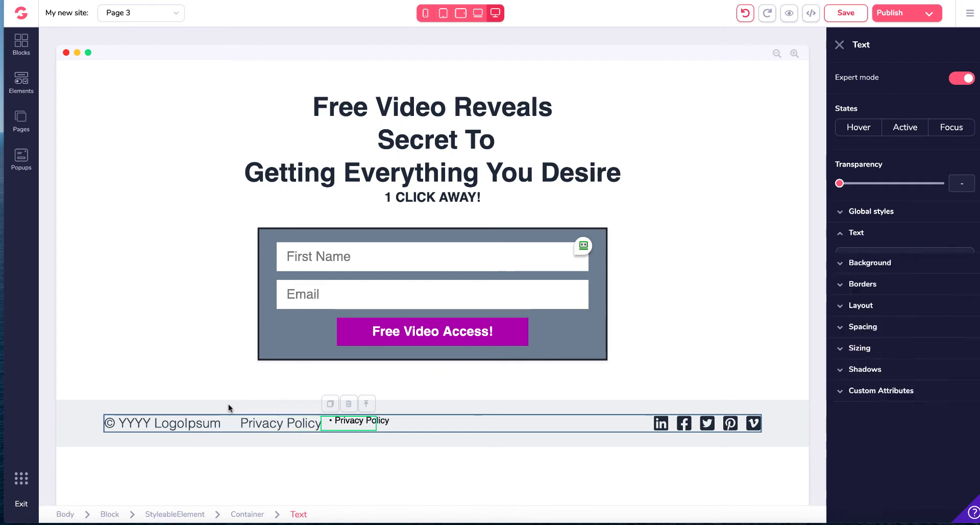
left_click_drag(334, 422, 378, 422)
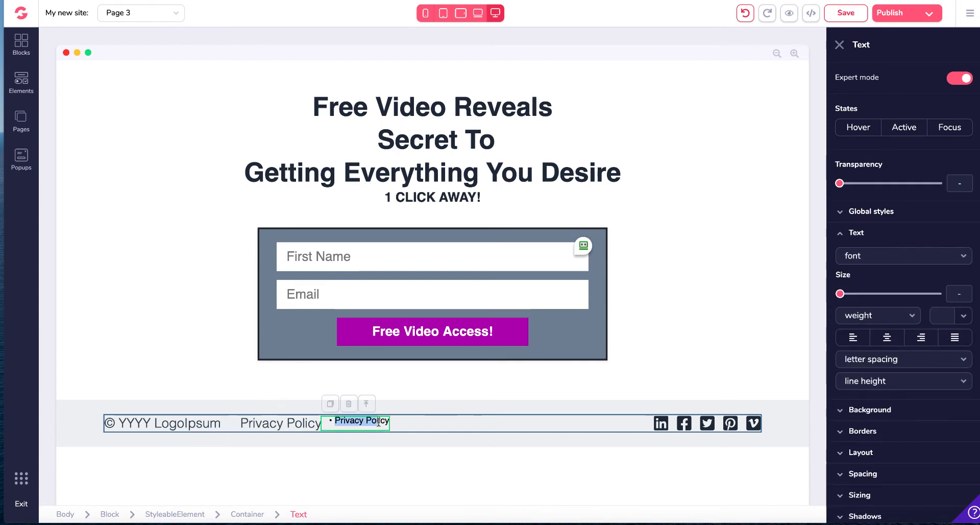
left_click(399, 422)
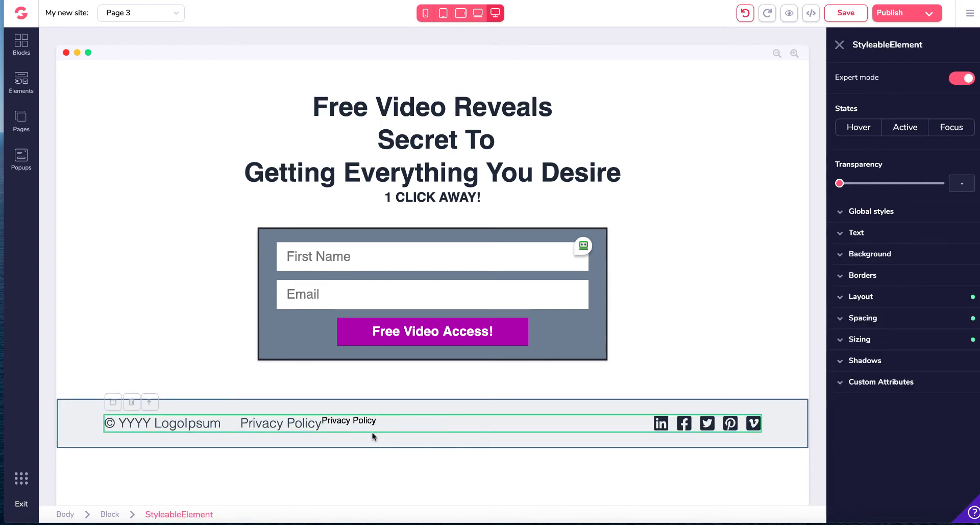
left_click(355, 419)
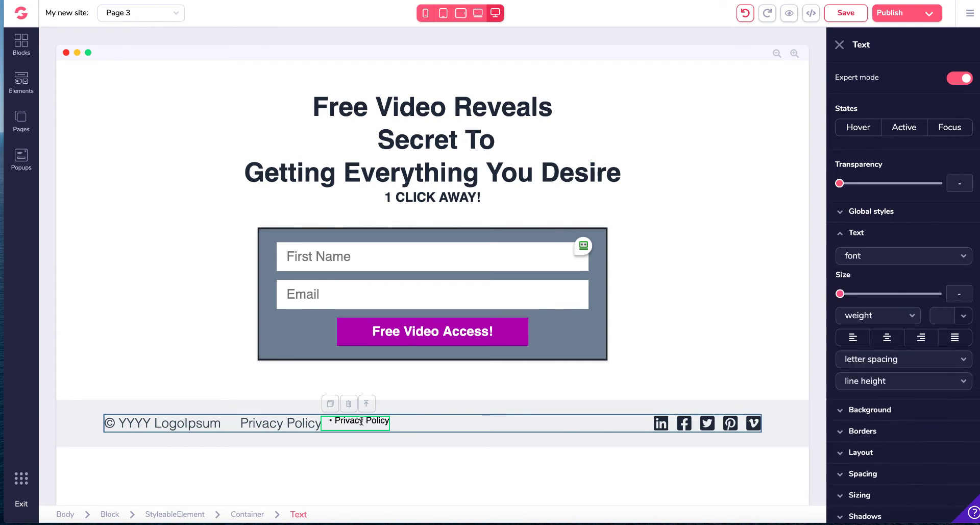
left_click_drag(388, 421, 329, 418)
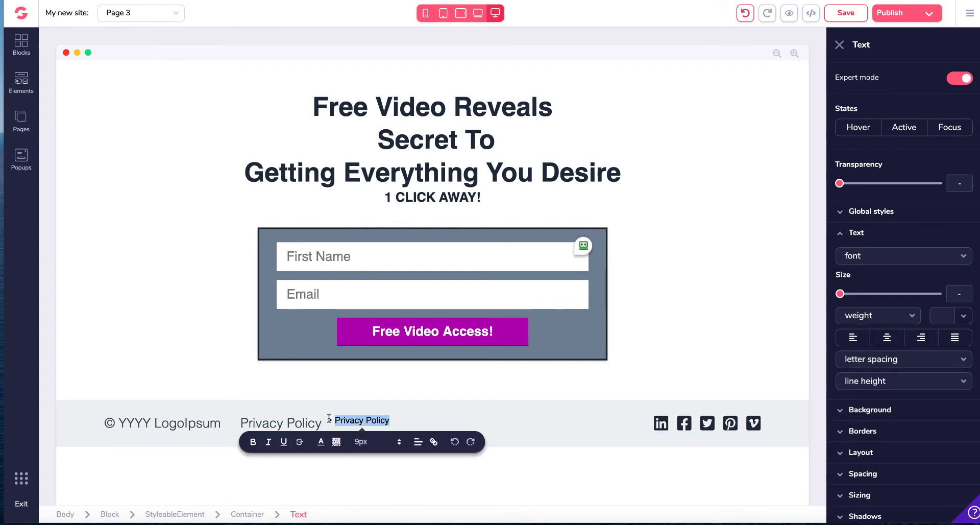
key("BackSpace")
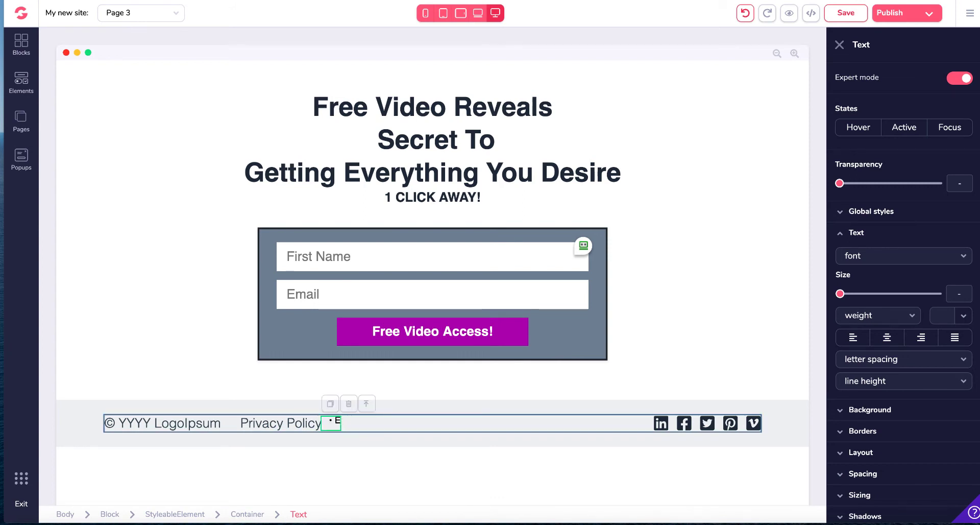
type("Earnings Discl")
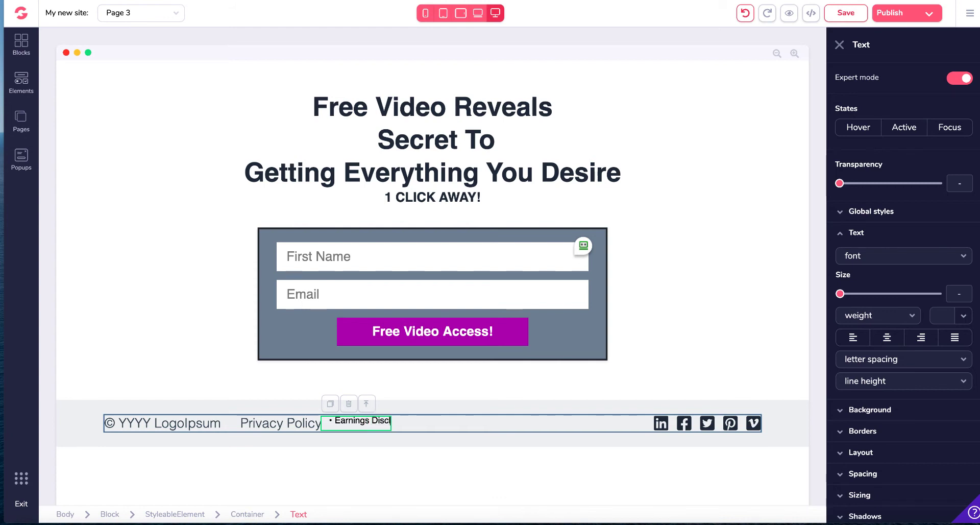
type("aimer")
left_click(249, 412)
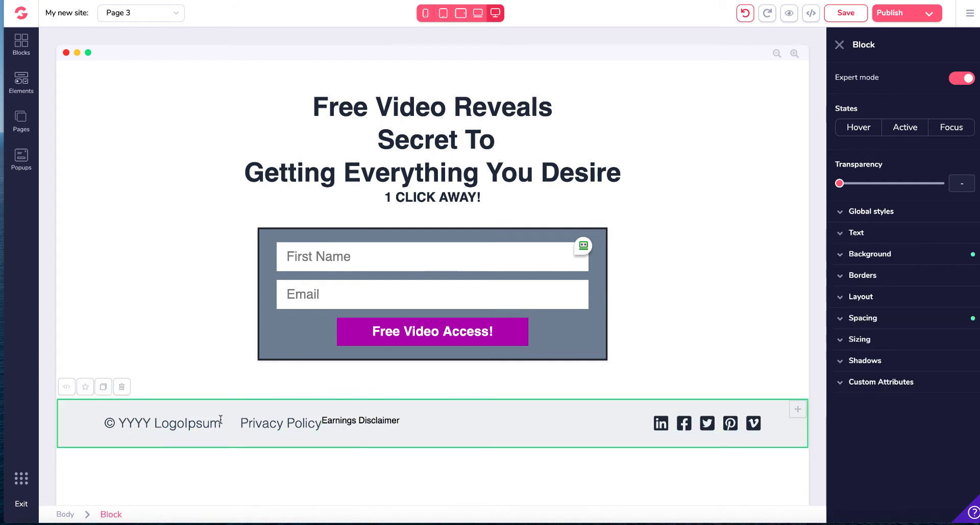
Step: Remove the bullet markers in front of the Privacy Policy and Earnings Disclaimer footer texts
left_click(219, 425)
mouse_move(220, 424)
left_mouse_down()
mouse_move(97, 426)
mouse_move(210, 423)
left_mouse_up()
left_click(124, 423)
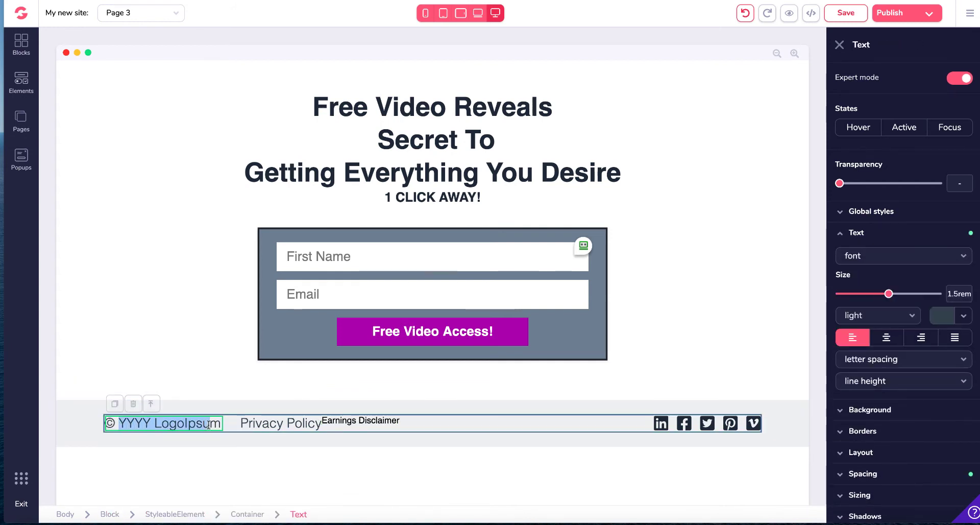
left_click(288, 423)
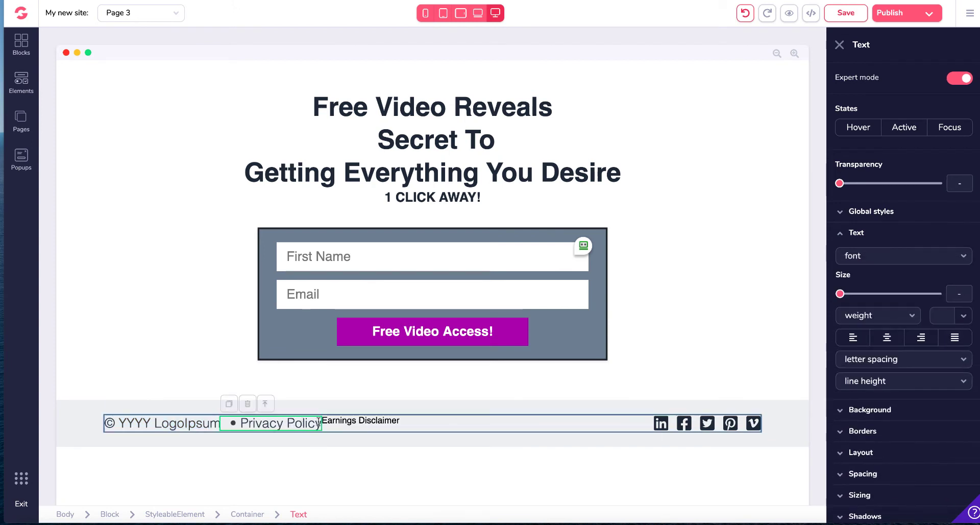
left_click_drag(322, 423, 237, 424)
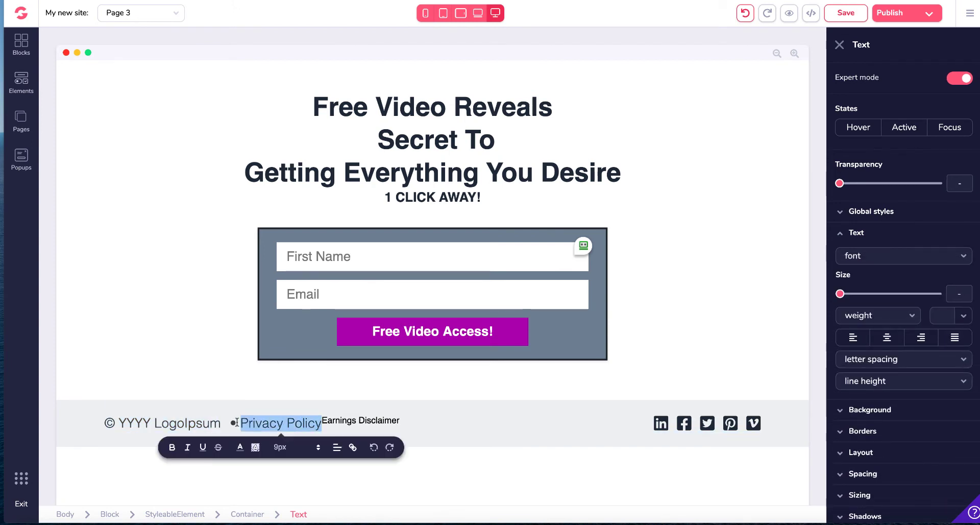
left_click(243, 423)
key("BackSpace")
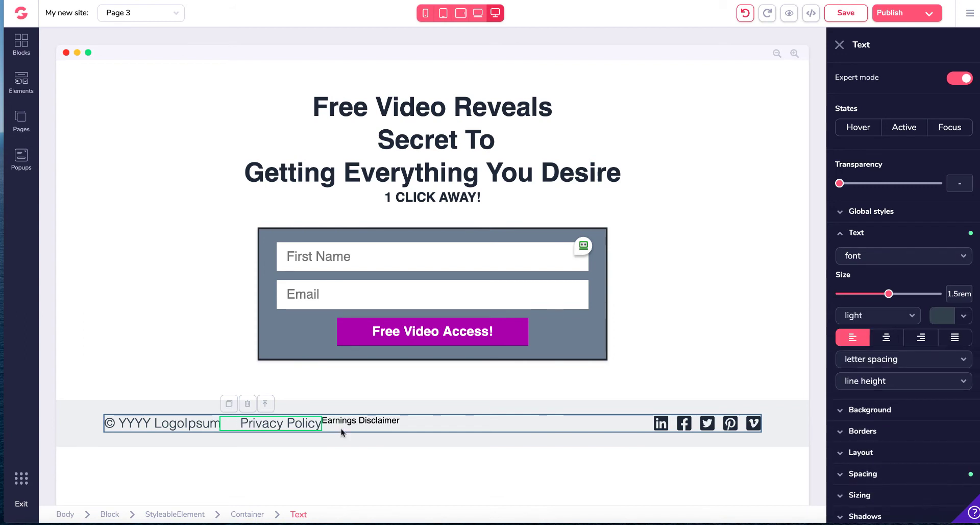
left_click(357, 420)
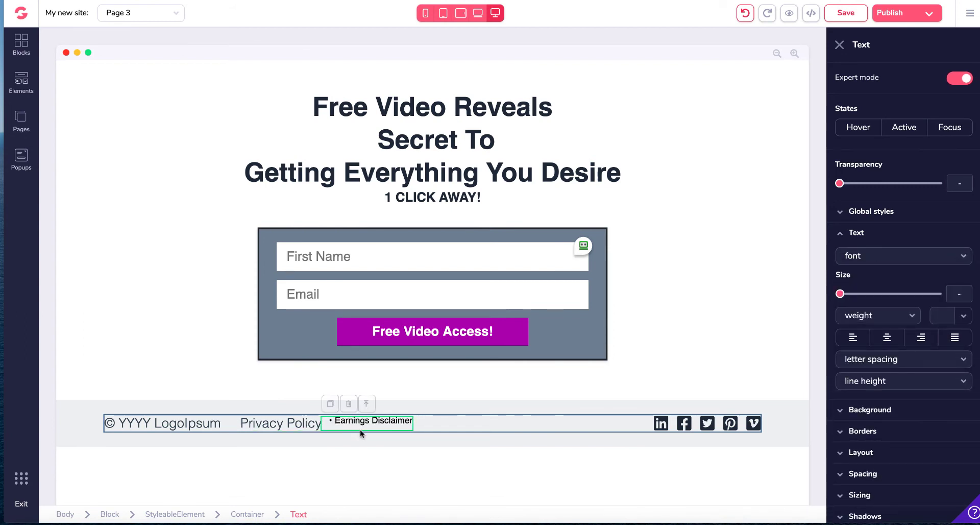
left_click(336, 420)
key("BackSpace")
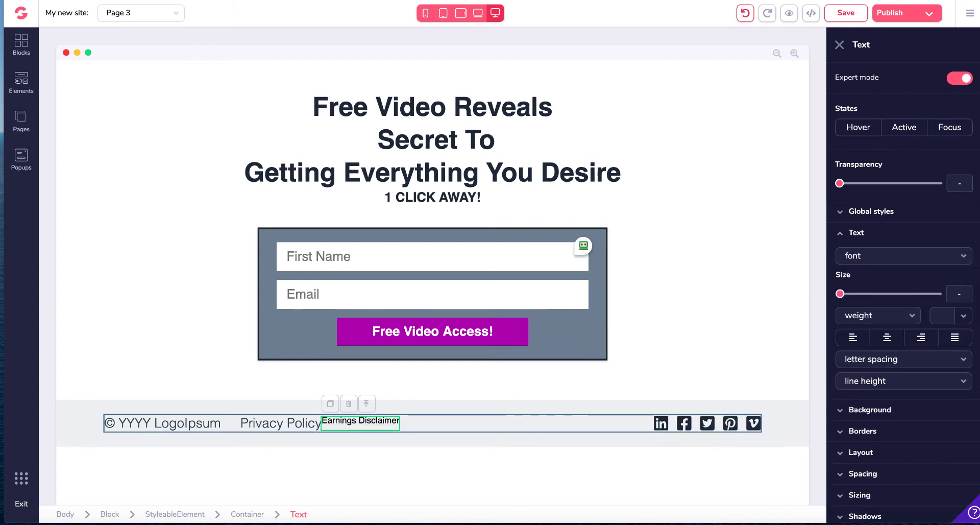
Step: Center-align the Privacy Policy text in the footer
left_click(310, 424)
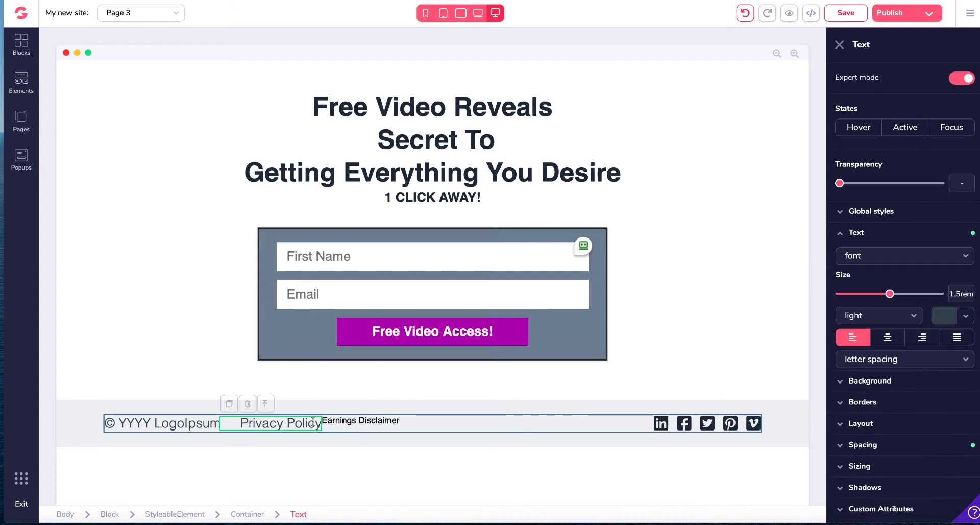
left_click(889, 340)
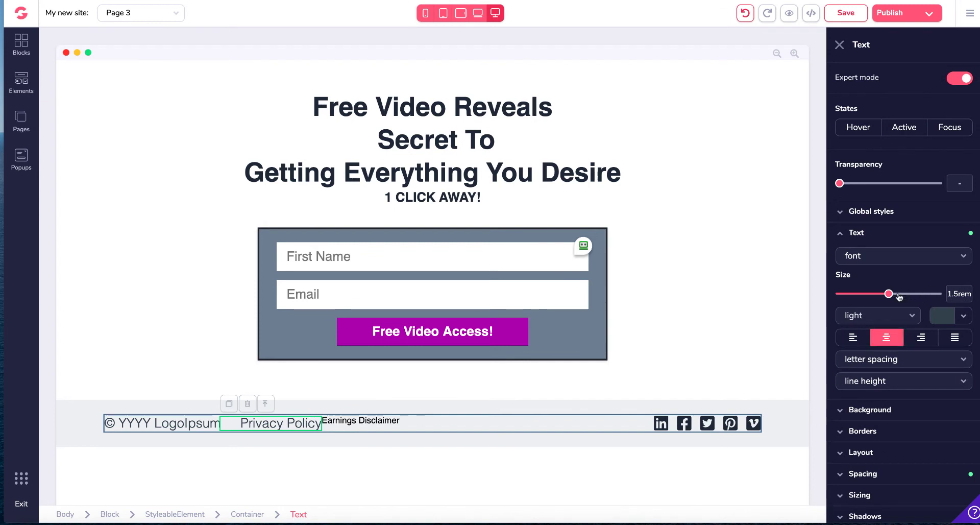
mouse_move(891, 294)
left_mouse_down()
mouse_move(906, 295)
mouse_move(891, 295)
left_mouse_up()
scroll(901, 280, "down", 1)
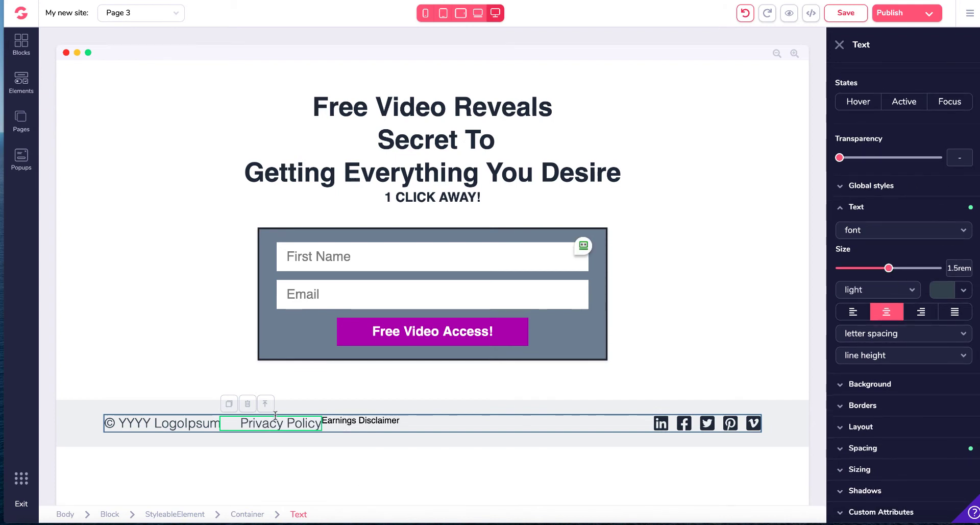
Step: Turn the Privacy Policy text into a link to a web address
left_click_drag(243, 425, 322, 425)
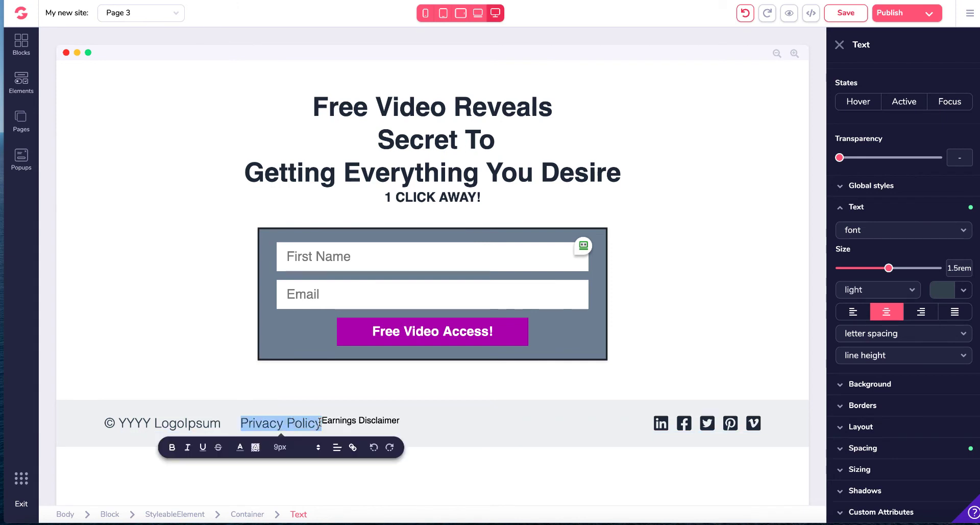
left_click(353, 447)
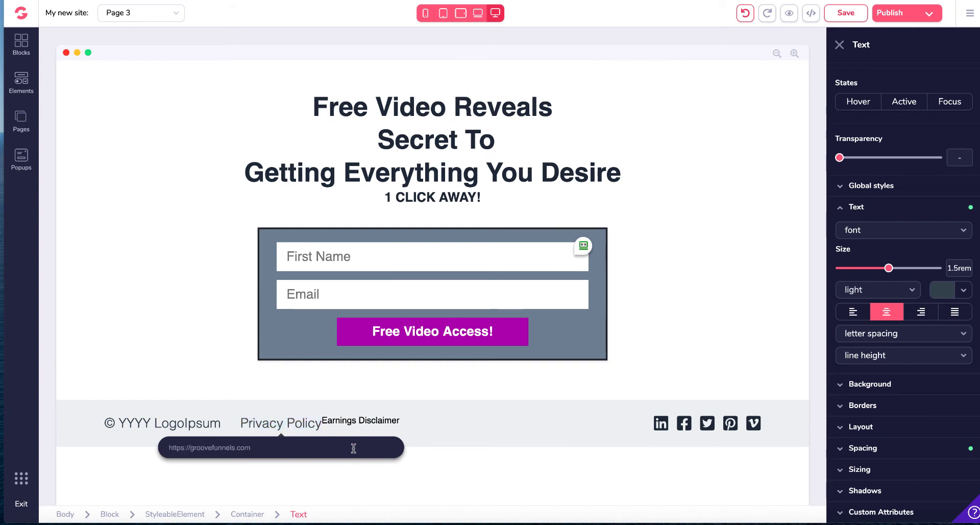
left_click(143, 444)
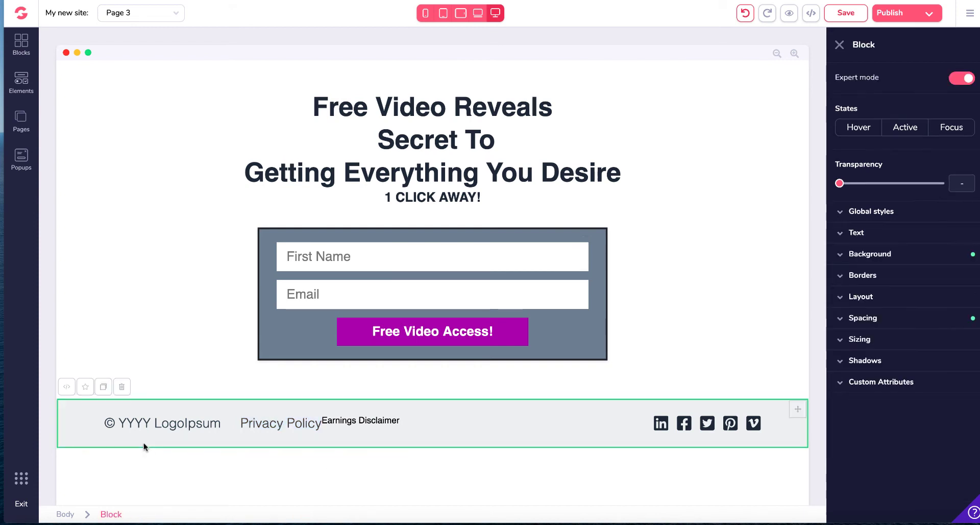
left_click(279, 423)
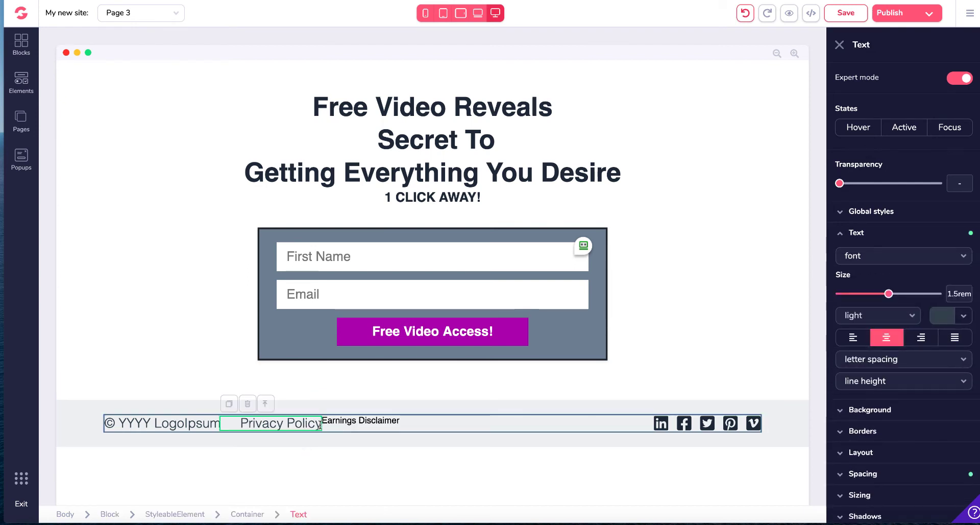
left_click_drag(320, 425, 240, 424)
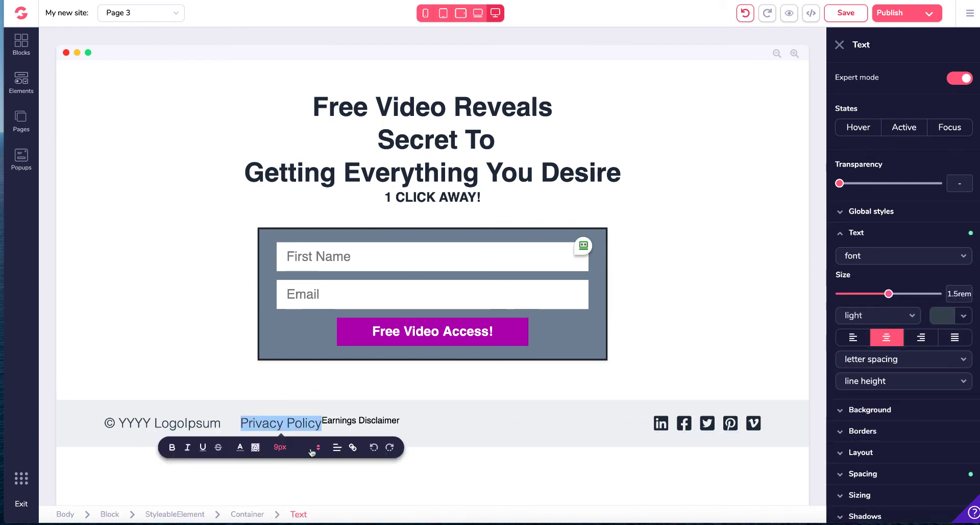
left_click(353, 447)
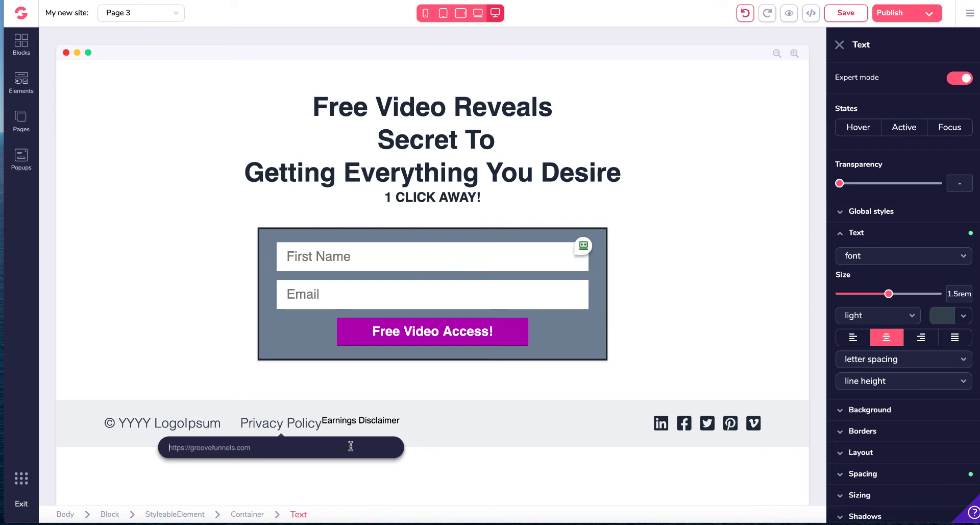
type("https://google.com")
key("Return")
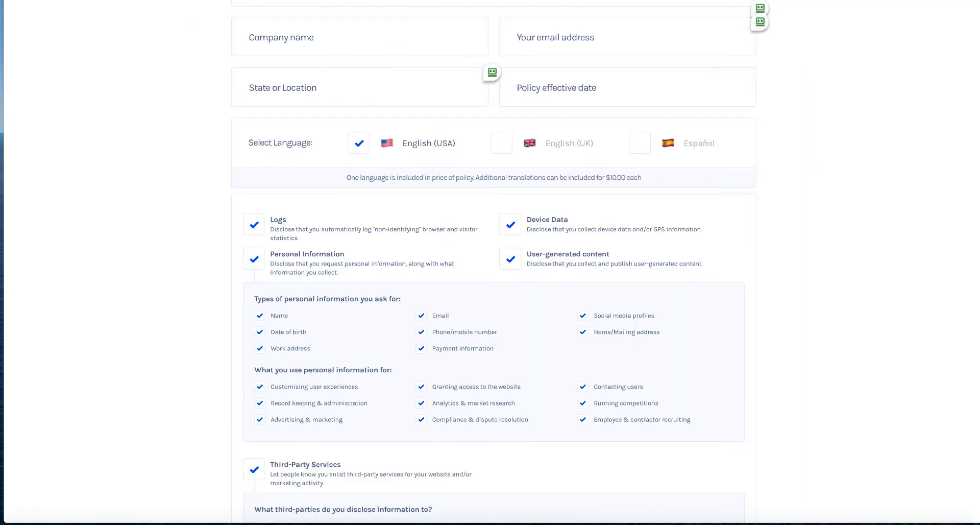
Step: Browse the GetTerms.io Privacy Policy Generator page and its policy options
scroll(368, 127, "up", 10)
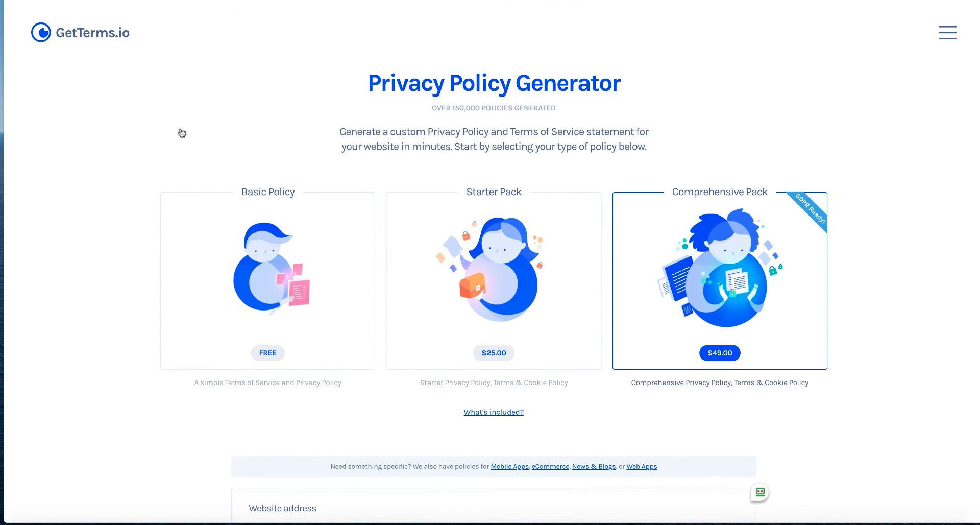
scroll(285, 332, "down", 2)
scroll(316, 207, "down", 3)
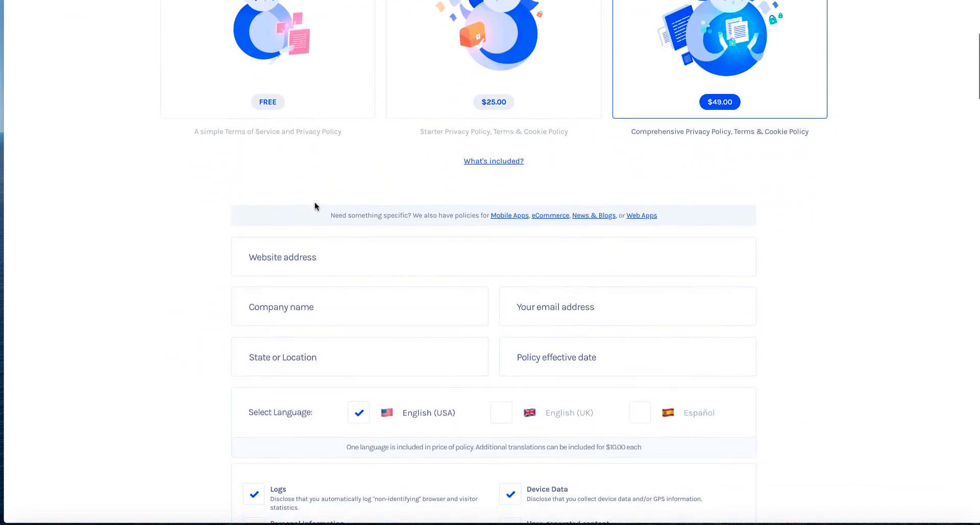
scroll(317, 207, "up", 5)
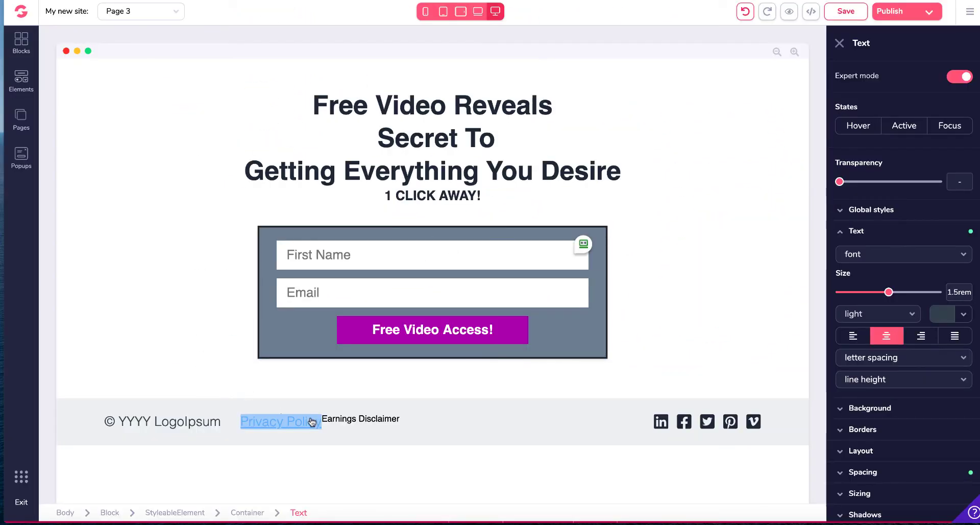
Step: Open the footer LinkedIn icon's configuration and review its Link To choices
left_click(391, 431)
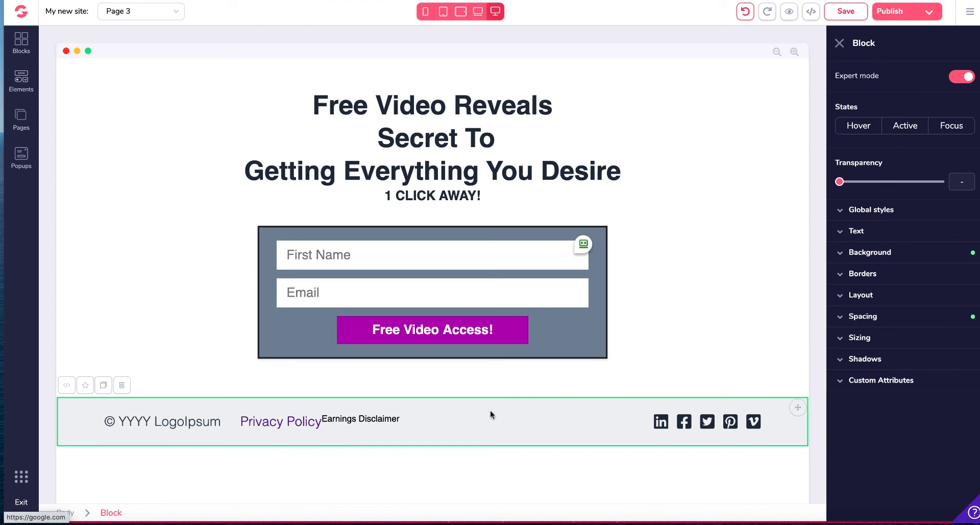
left_click(659, 424)
left_click(894, 76)
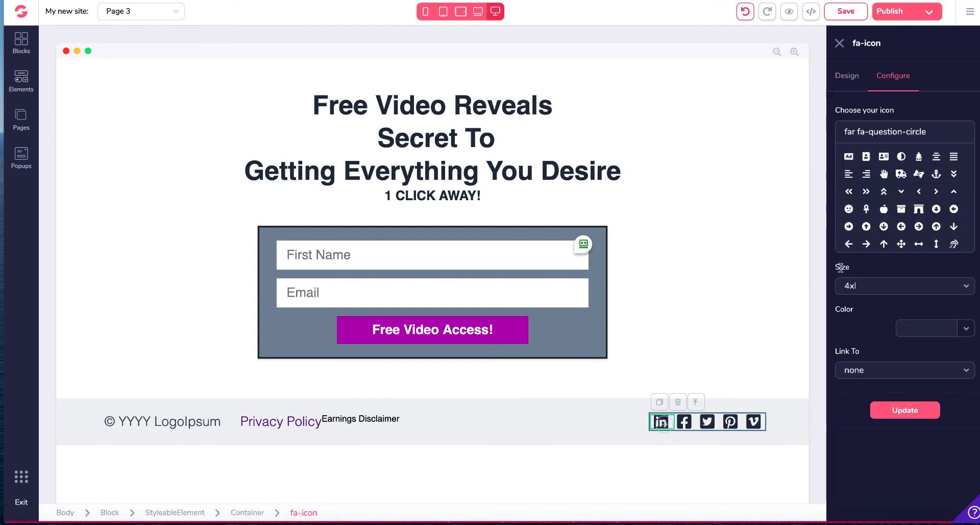
left_click(954, 373)
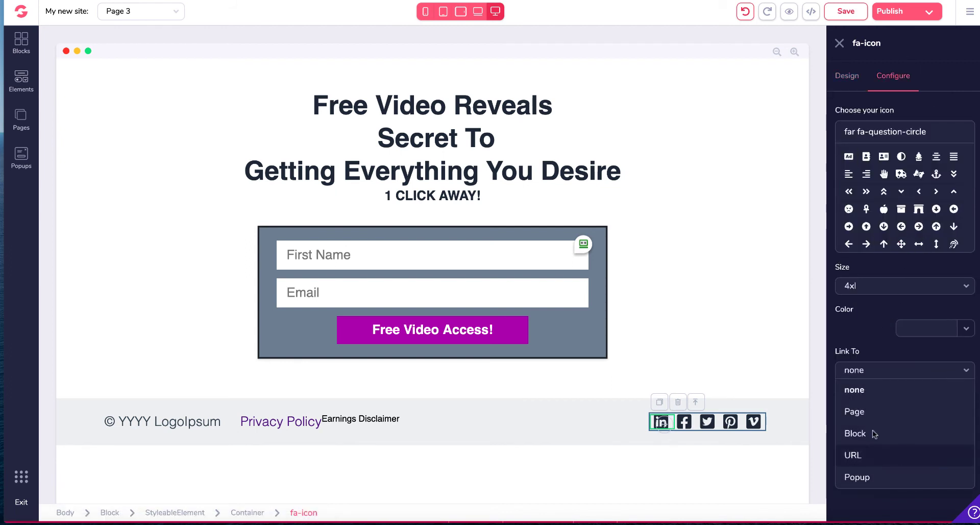
left_click(191, 407)
left_click(193, 427)
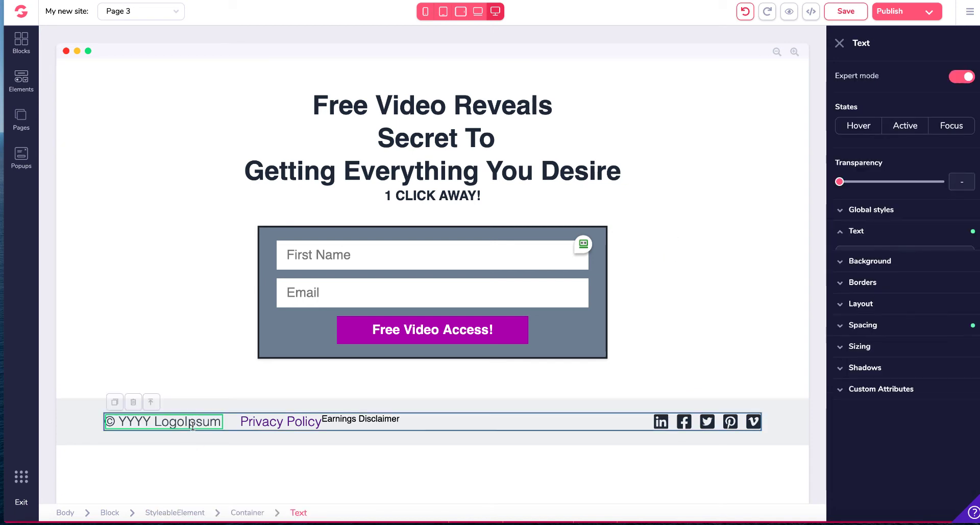
scroll(948, 375, "down", 1)
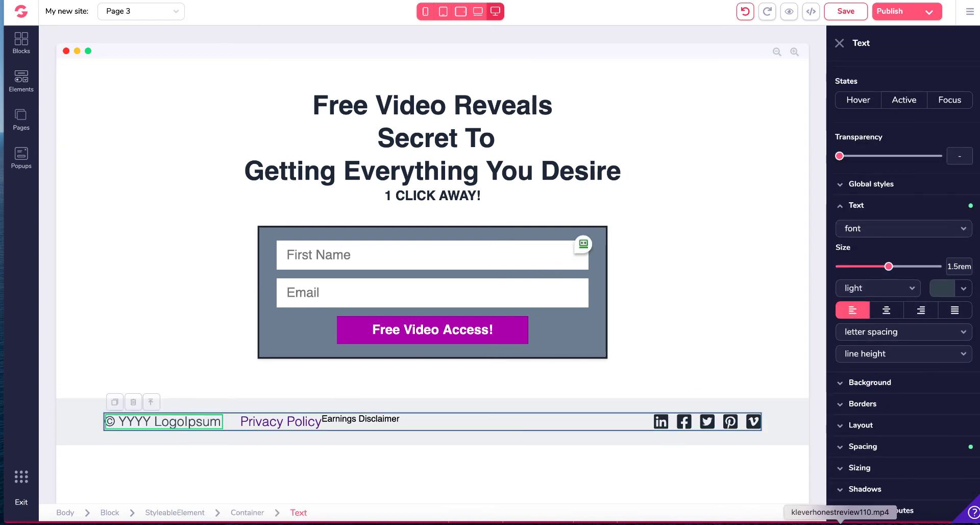
scroll(886, 114, "down", 1)
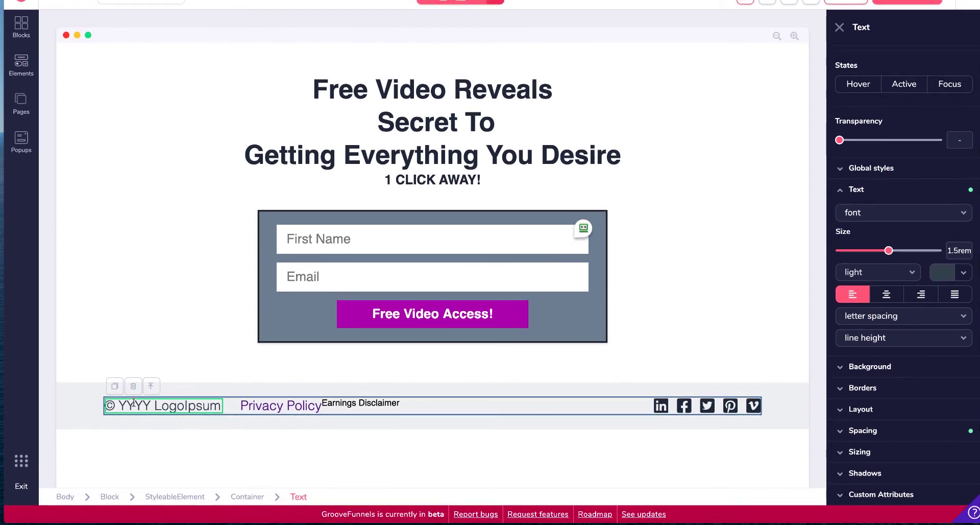
left_click_drag(134, 403, 99, 405)
left_click(166, 405)
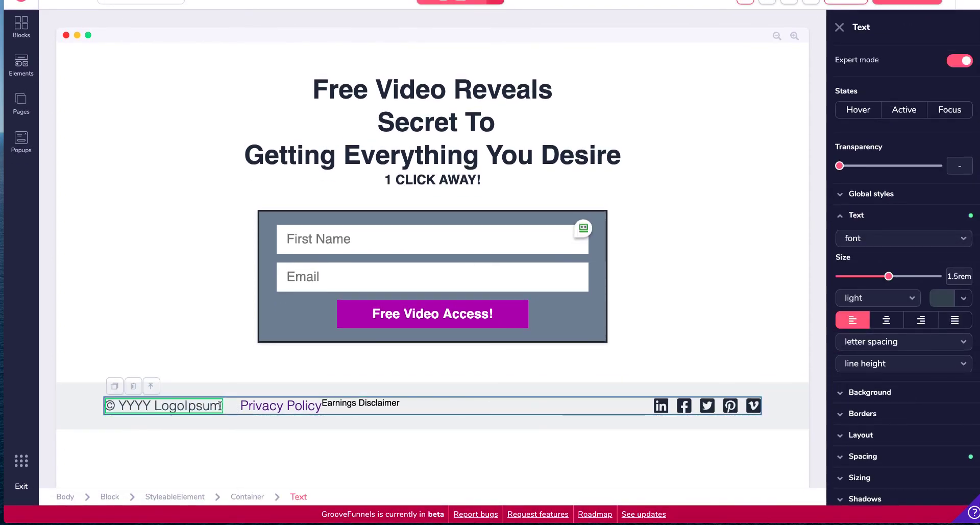
left_click_drag(220, 406, 102, 406)
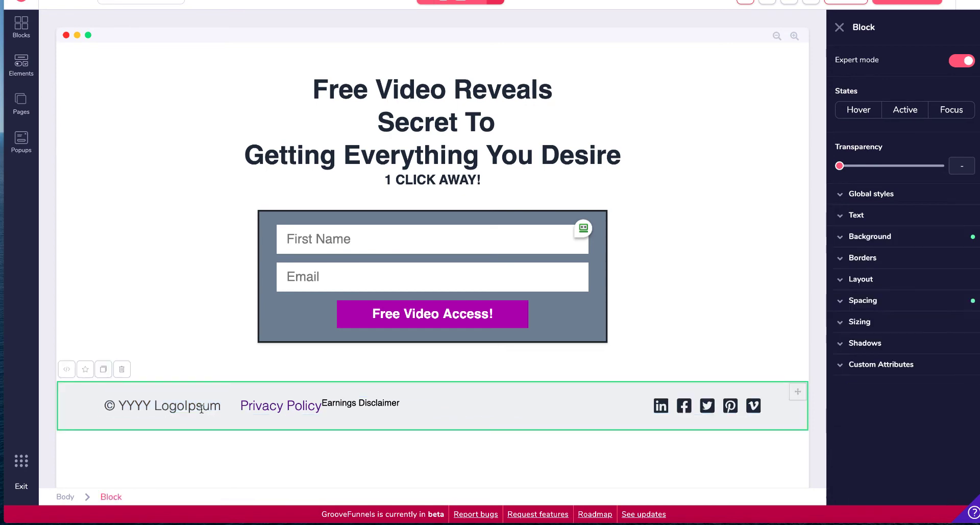
left_click(202, 408)
left_click_drag(221, 406, 134, 405)
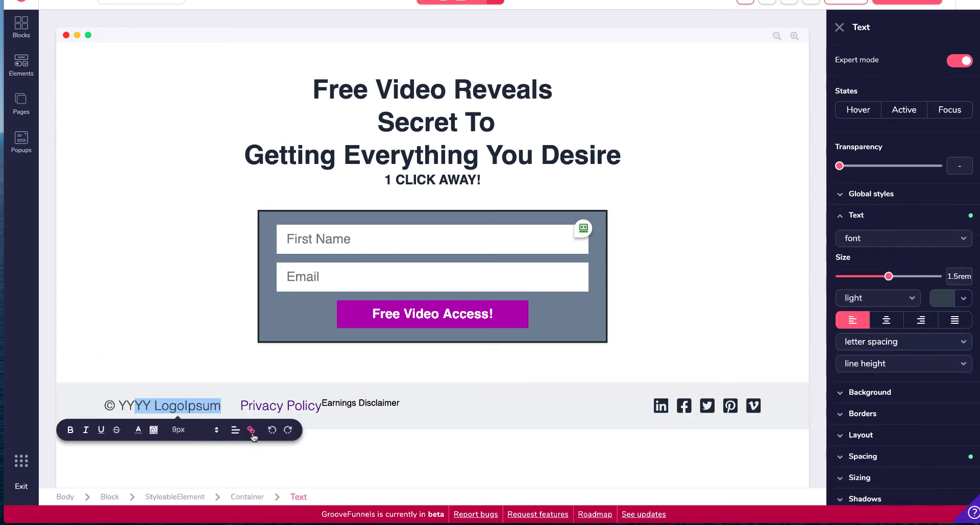
Step: Set the selected end of the Earnings Disclaimer text to 12px
left_click(332, 404)
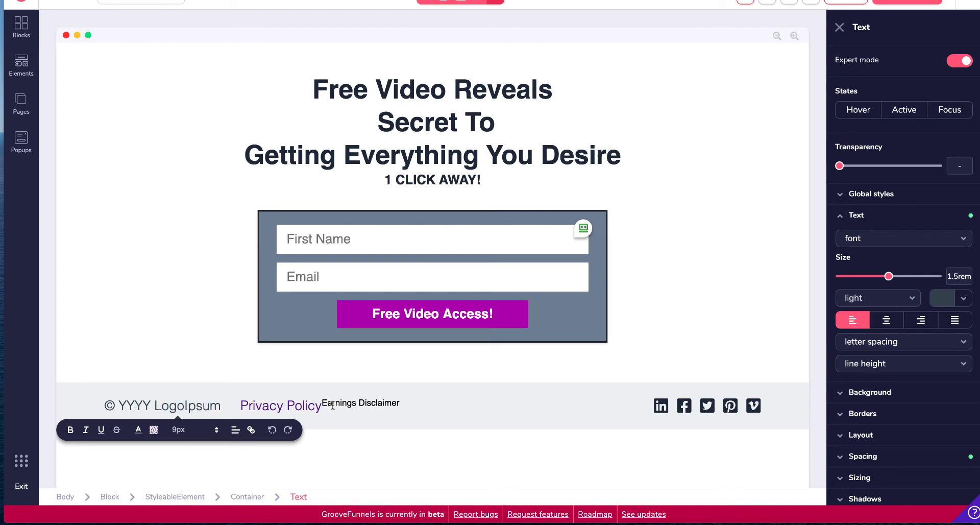
left_click_drag(365, 404, 398, 405)
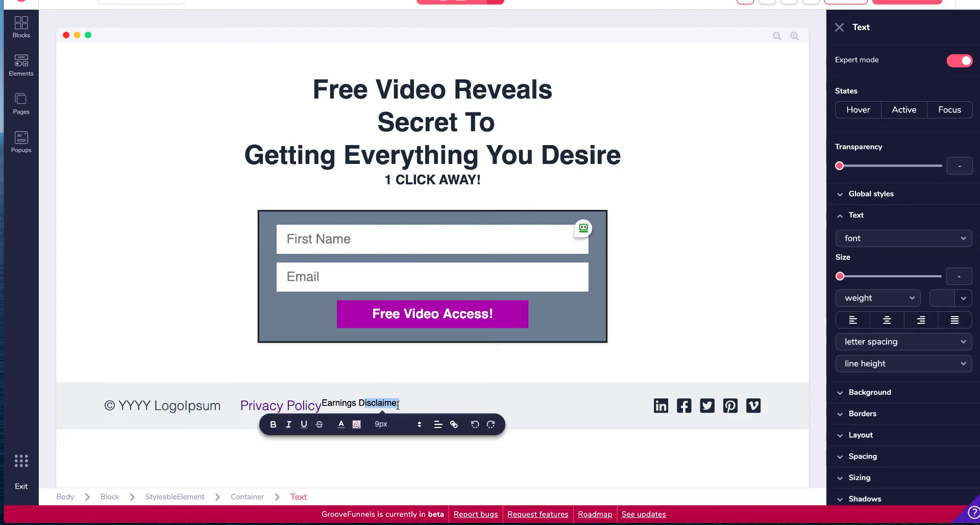
left_click(420, 428)
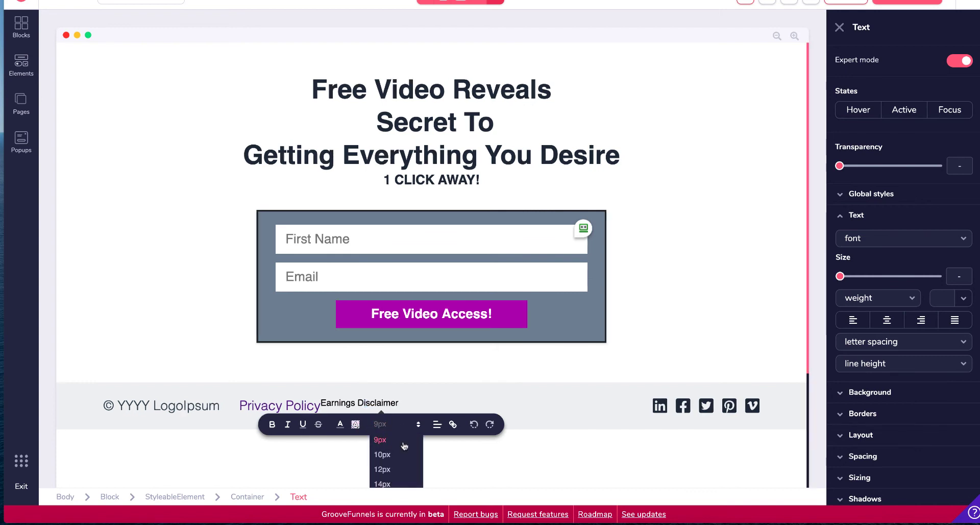
left_click(396, 474)
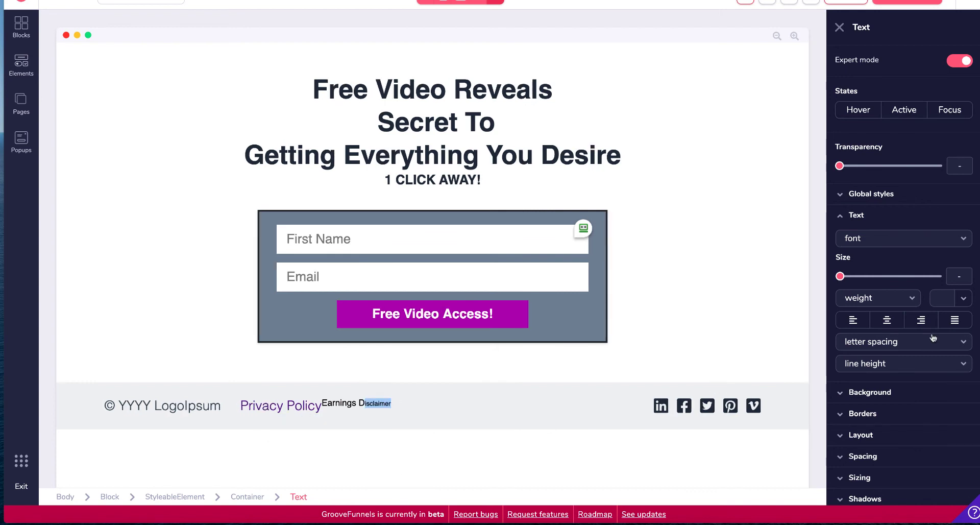
Step: Change the Earnings Disclaimer text's font to poppins
scroll(903, 304, "down", 1)
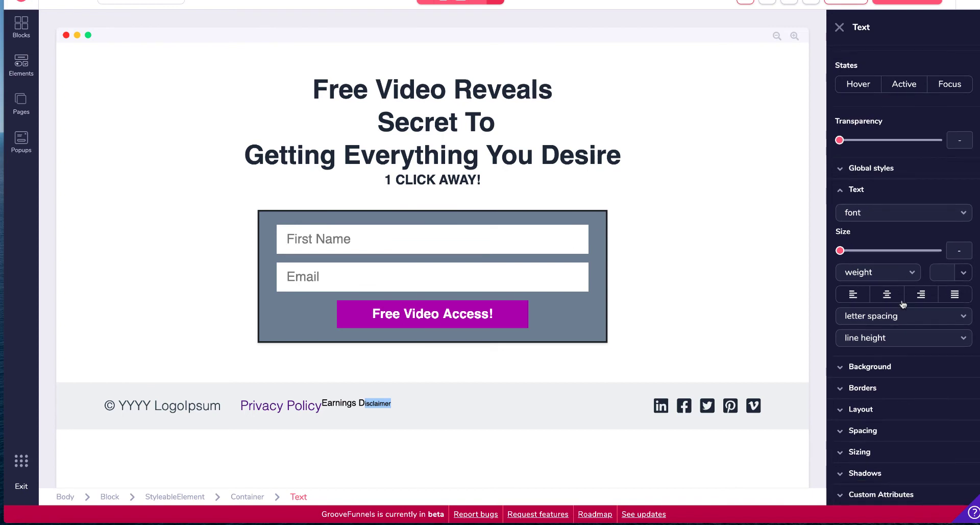
left_click(879, 220)
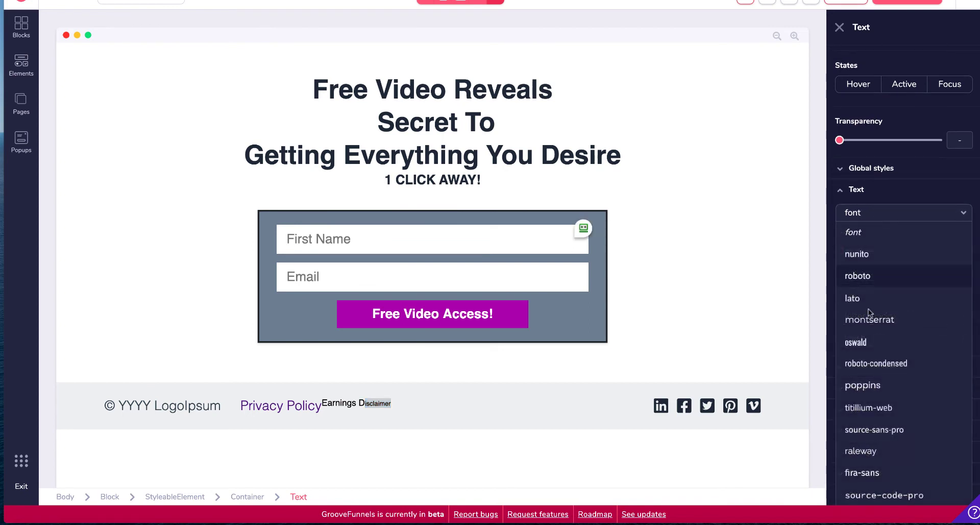
left_click(887, 380)
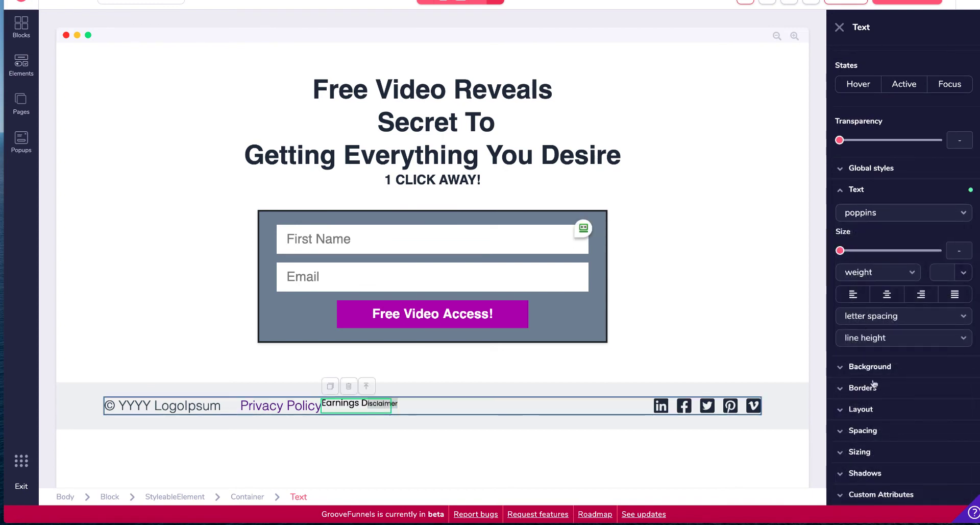
Step: Change the Earnings Disclaimer text's font to raleway
left_click(887, 223)
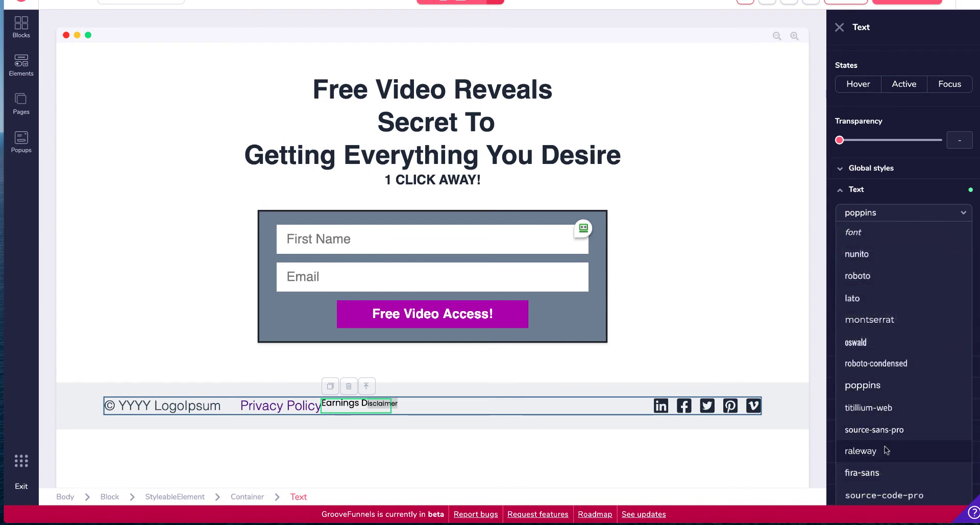
left_click(860, 451)
left_click(459, 424)
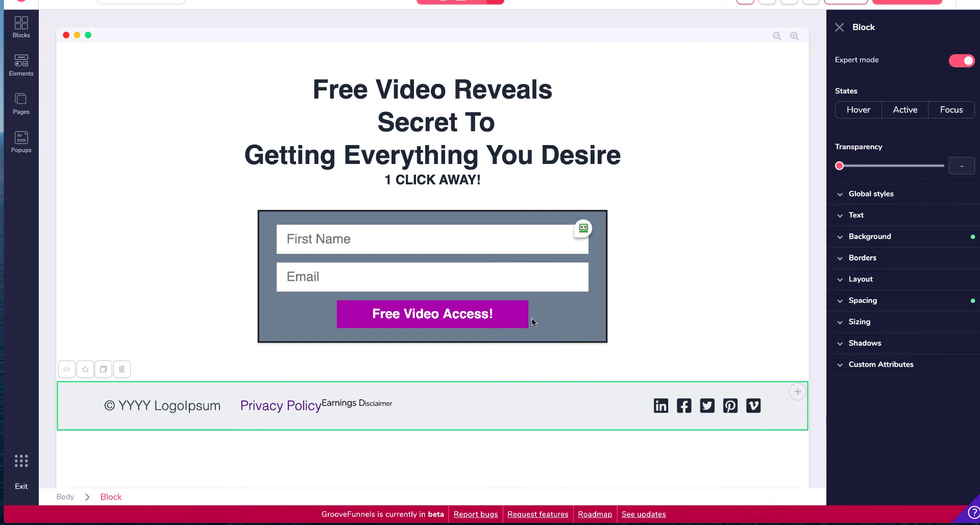
Step: Inspect the signup button's and form's configuration settings, then save the page
left_click(572, 315)
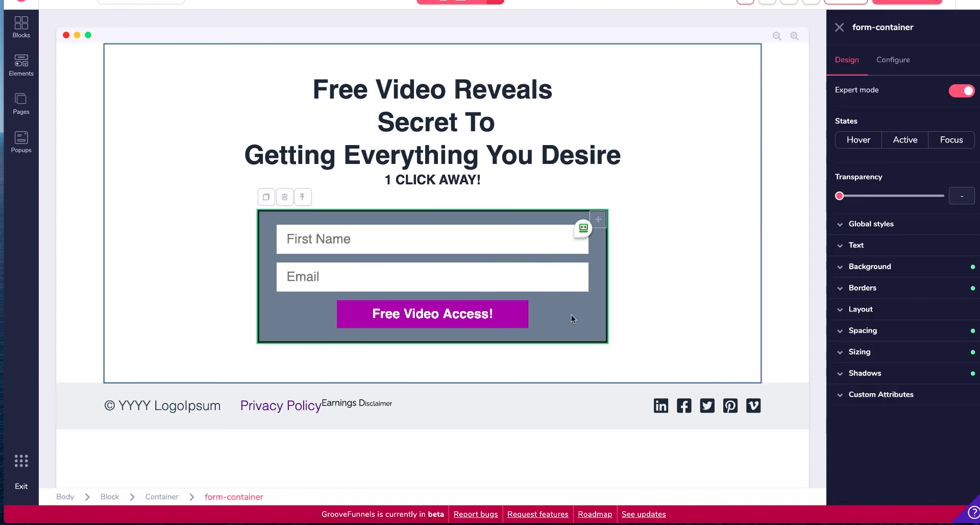
left_click(494, 316)
left_click(903, 61)
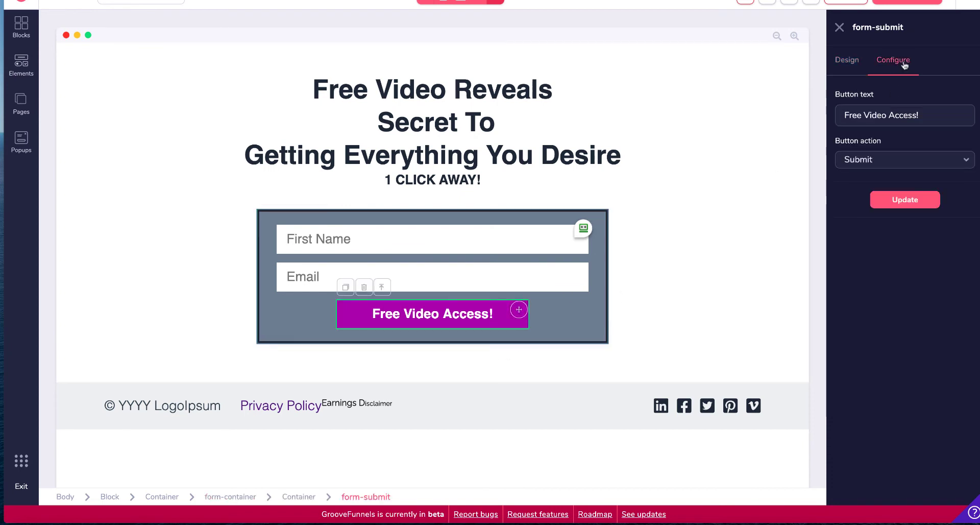
left_click(565, 311)
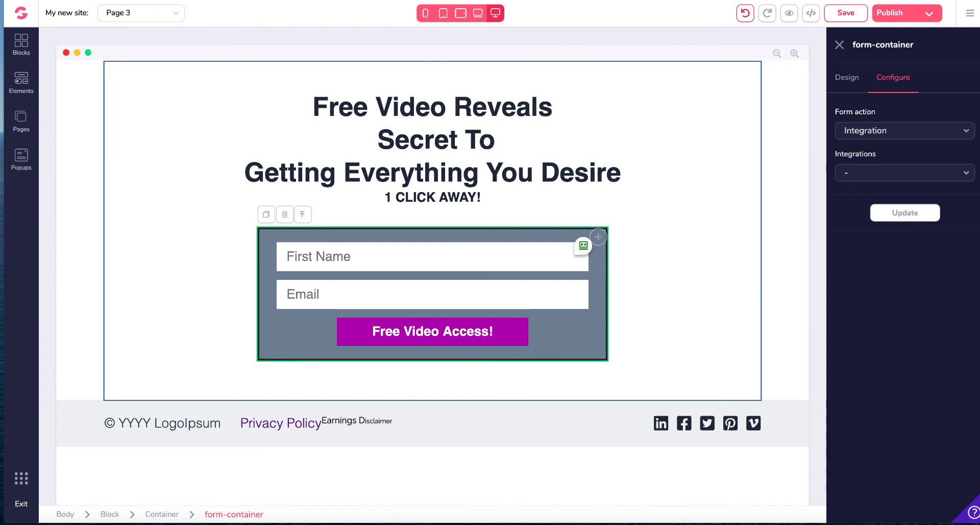
left_click(843, 14)
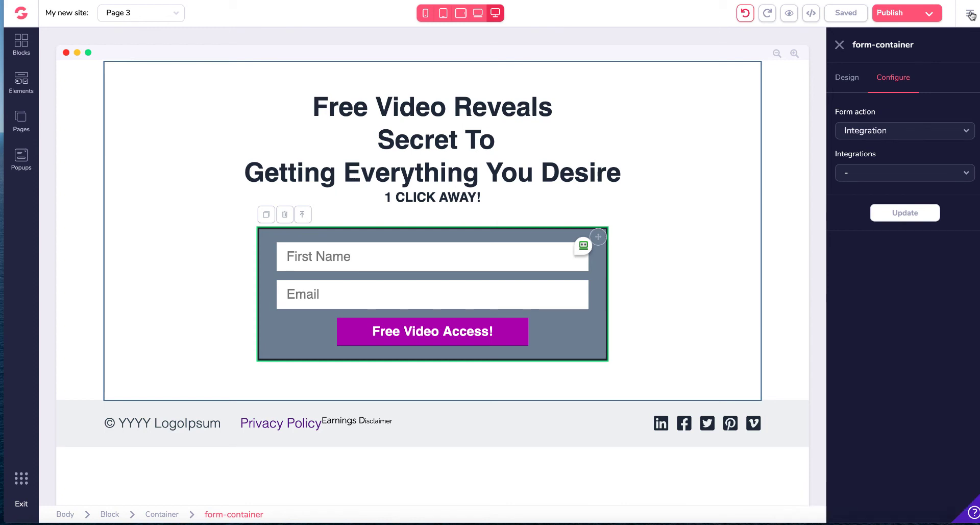
Step: Review the connected integrations and the integration types available to add
left_click(970, 11)
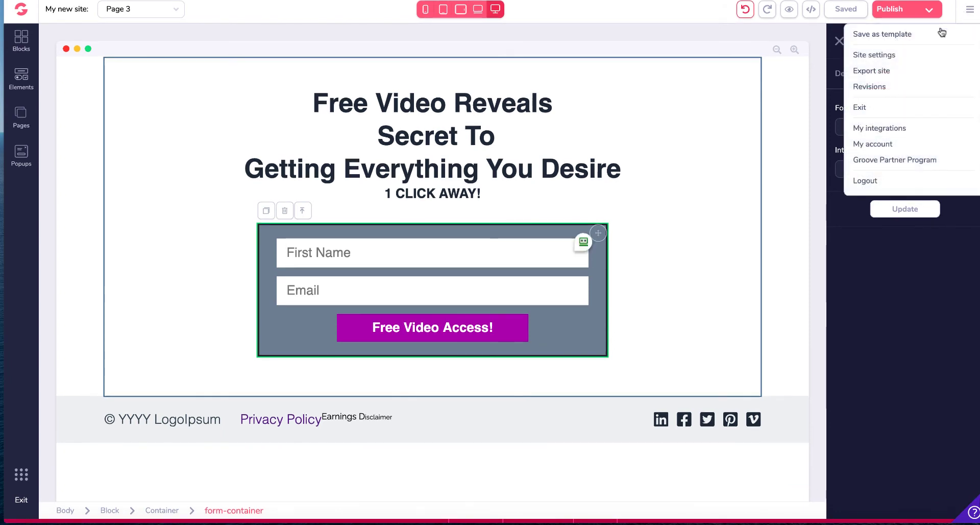
left_click(890, 129)
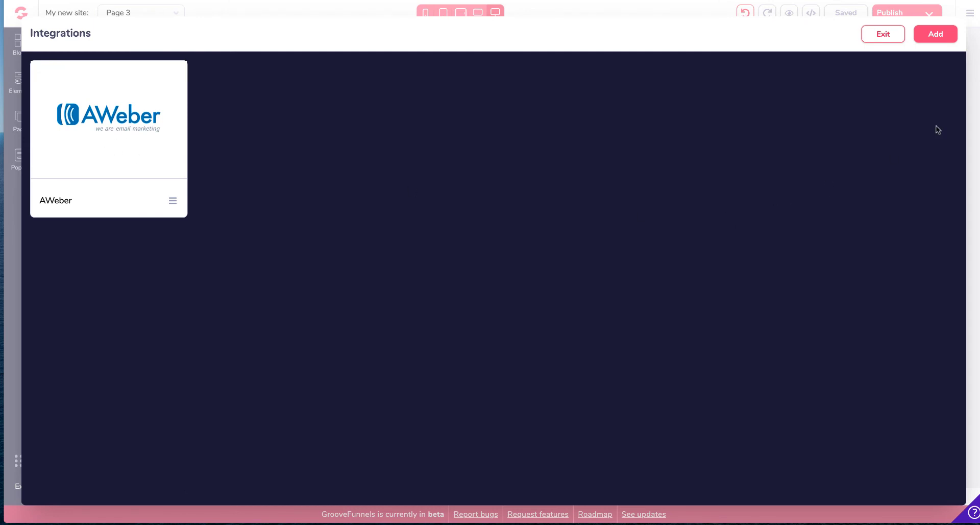
left_click(938, 38)
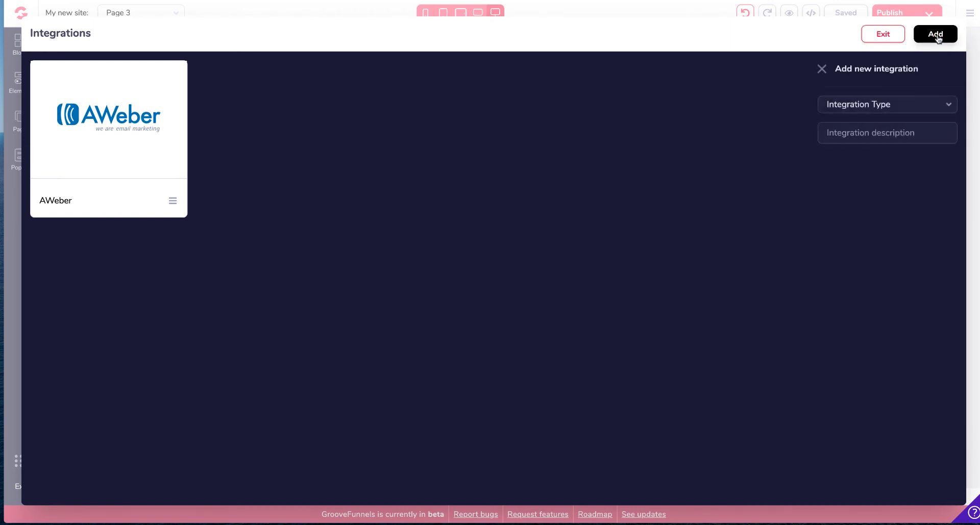
left_click(941, 107)
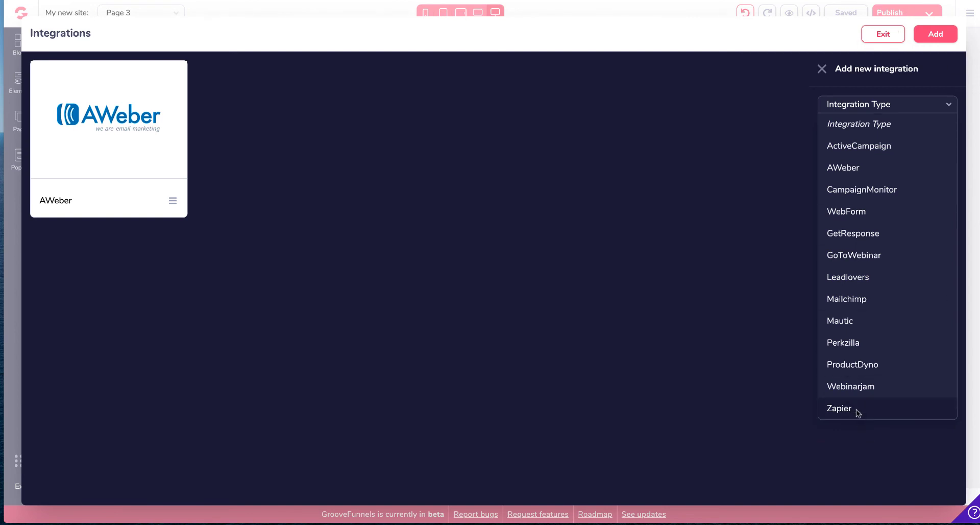
left_click(823, 70)
left_click(896, 35)
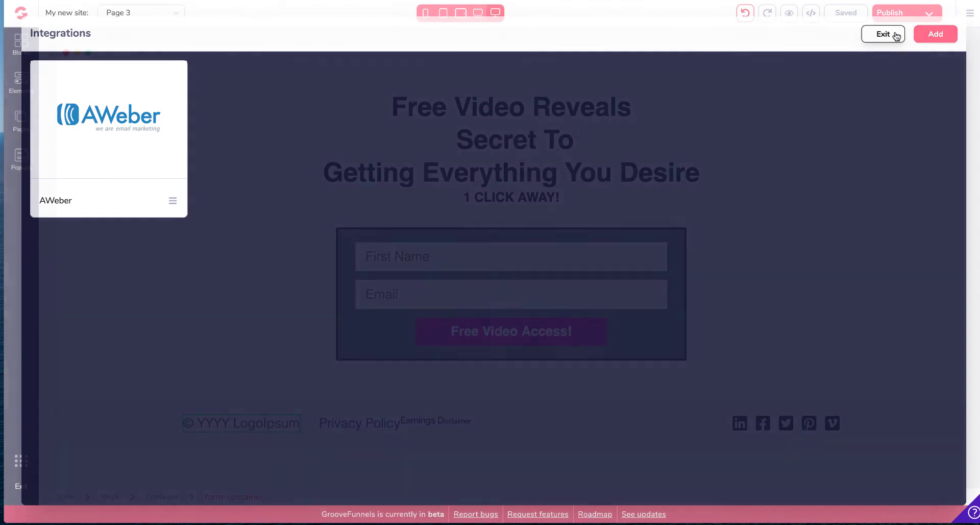
Step: Set the signup form's action to Integration and connect it to AWeber
left_click(970, 14)
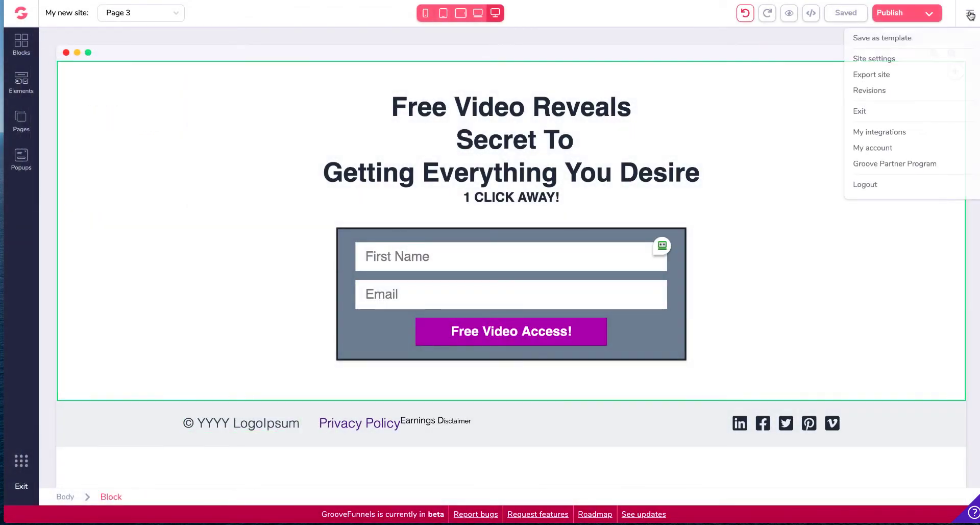
left_click(663, 341)
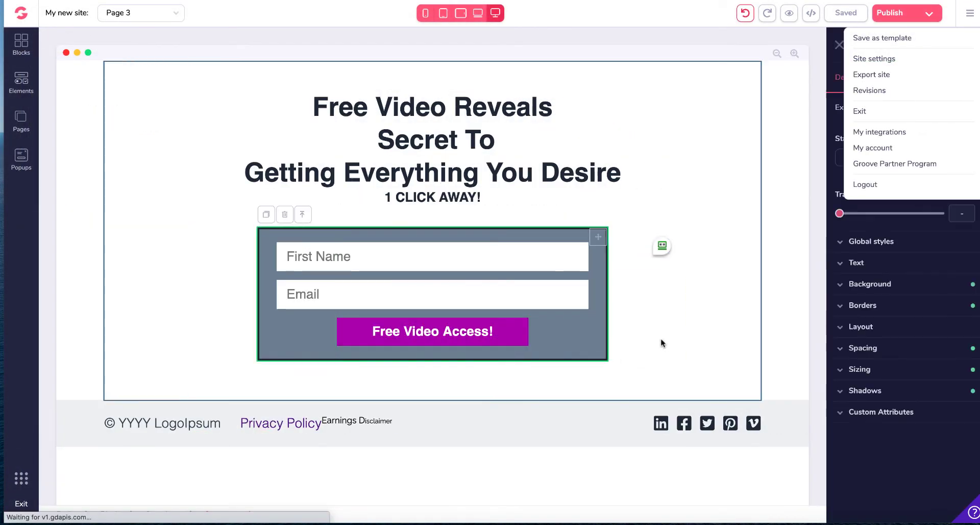
left_click(811, 172)
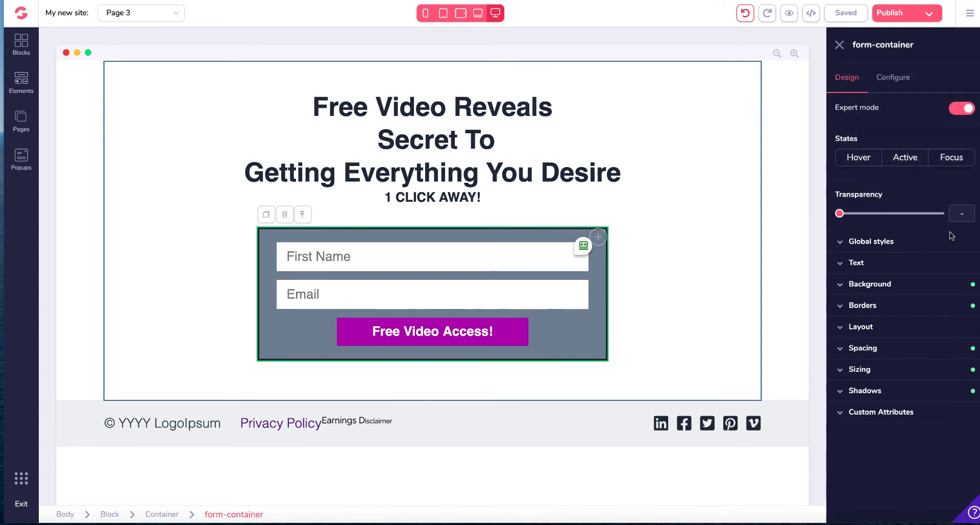
left_click(893, 77)
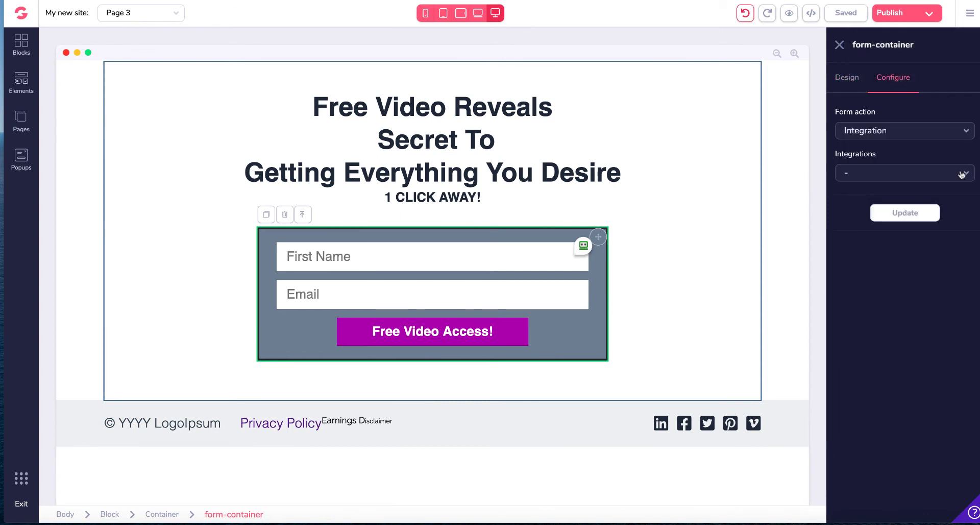
left_click(966, 130)
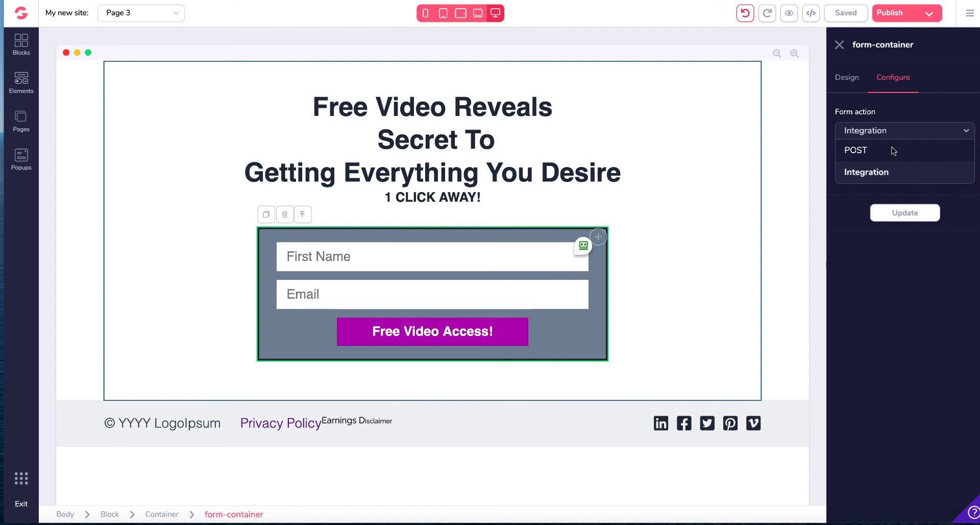
left_click(910, 109)
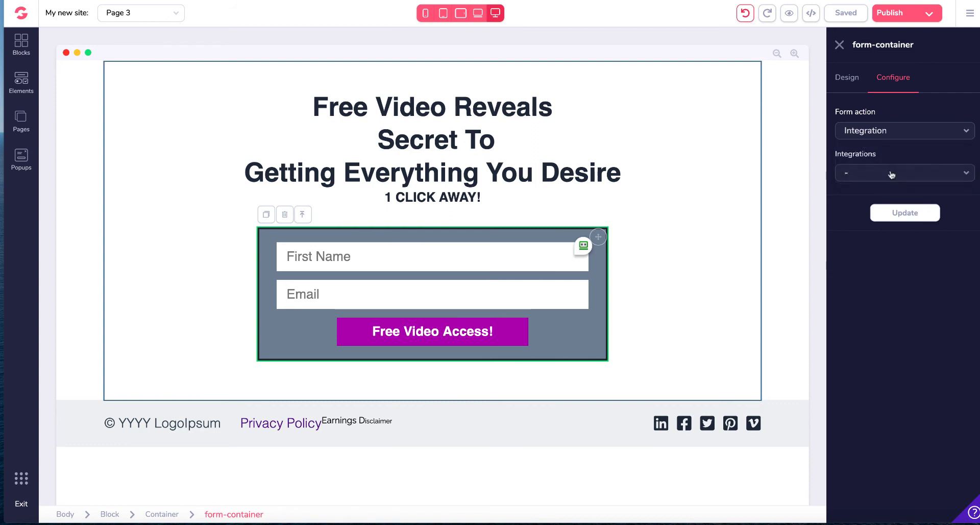
left_click(940, 176)
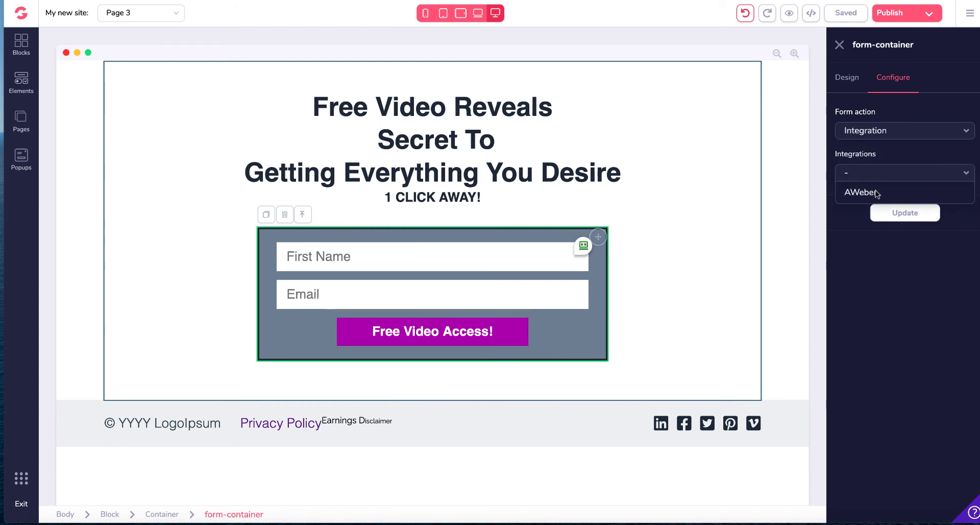
left_click(876, 193)
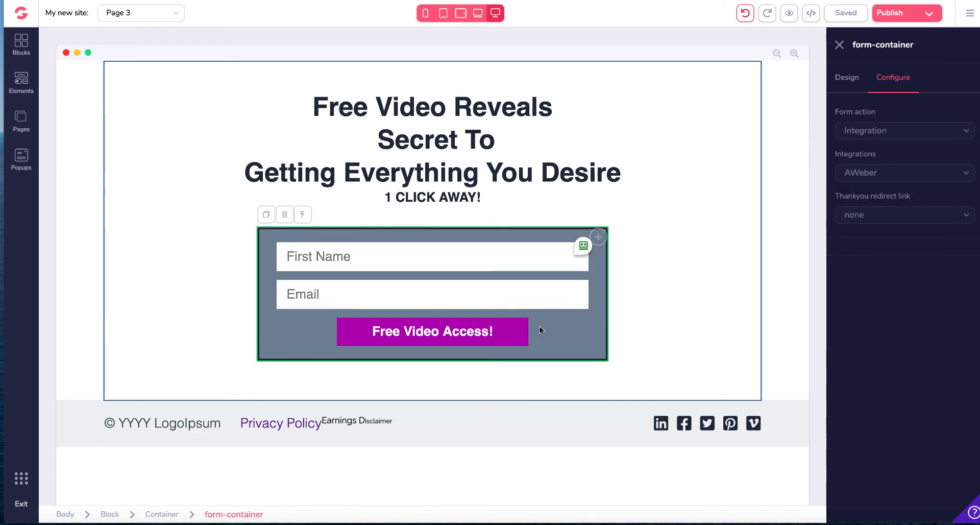
Step: Choose the klh list and set the thank-you redirect link type to URL
left_click(967, 215)
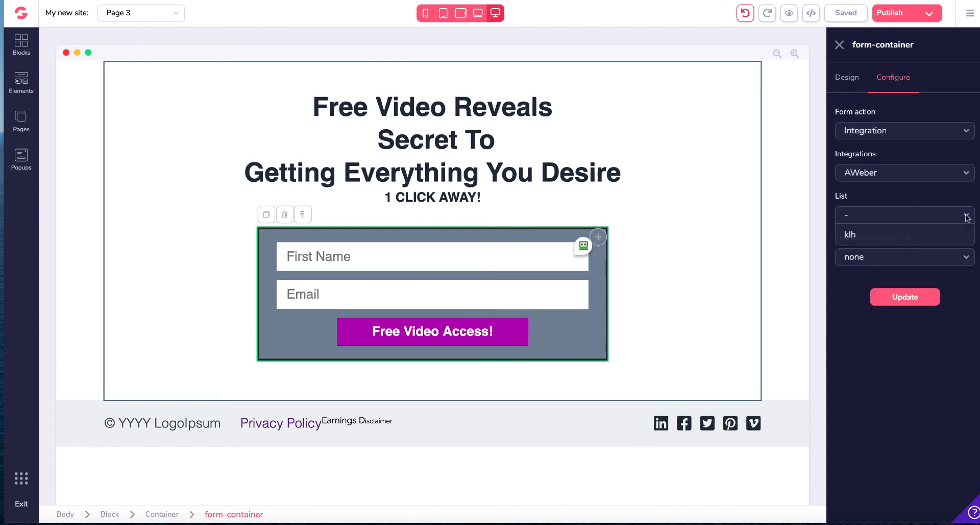
left_click(893, 234)
left_click(966, 258)
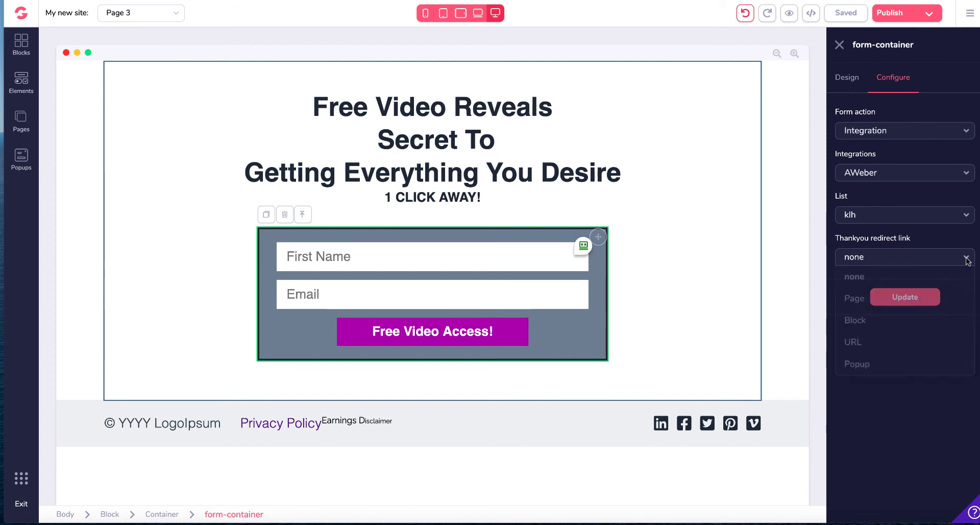
left_click(865, 344)
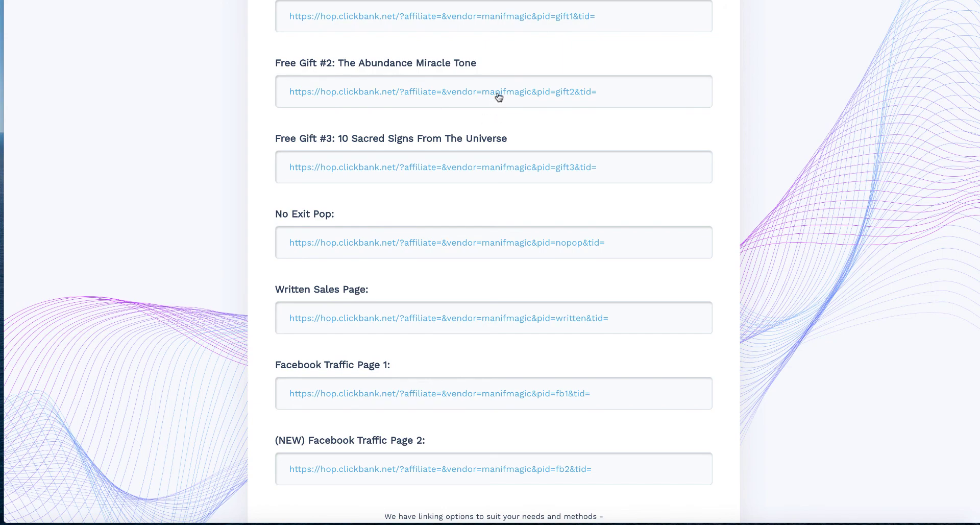
Step: Copy the ClickBank Main Link hop URL from the affiliate link page
scroll(499, 97, "up", 10)
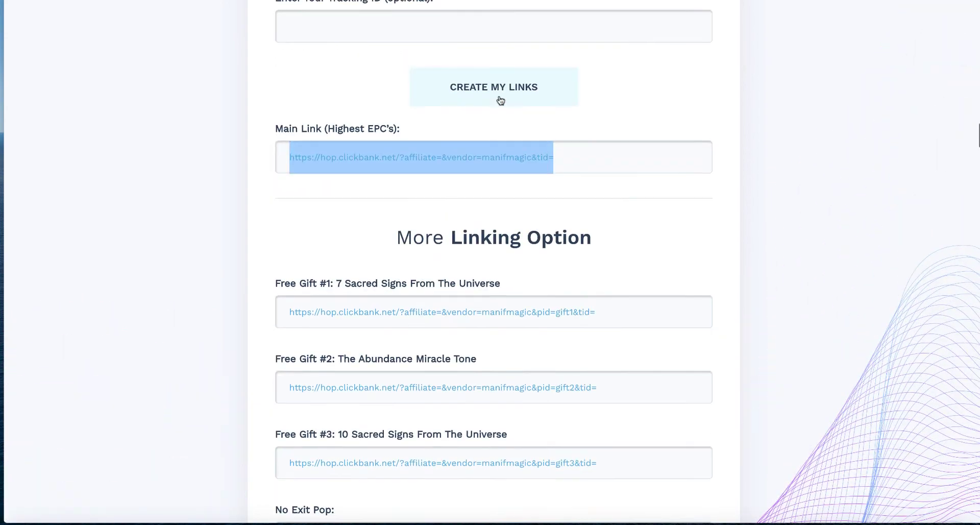
right_click(479, 208)
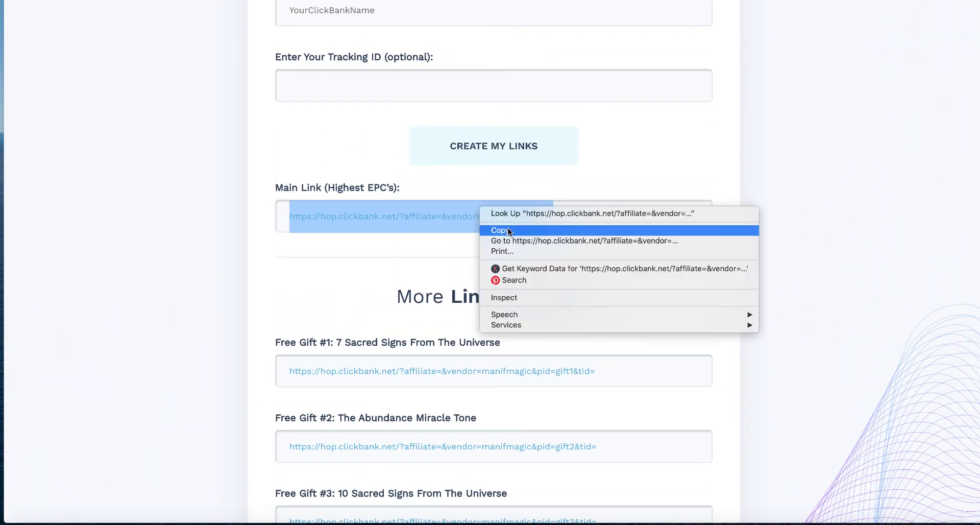
left_click(507, 230)
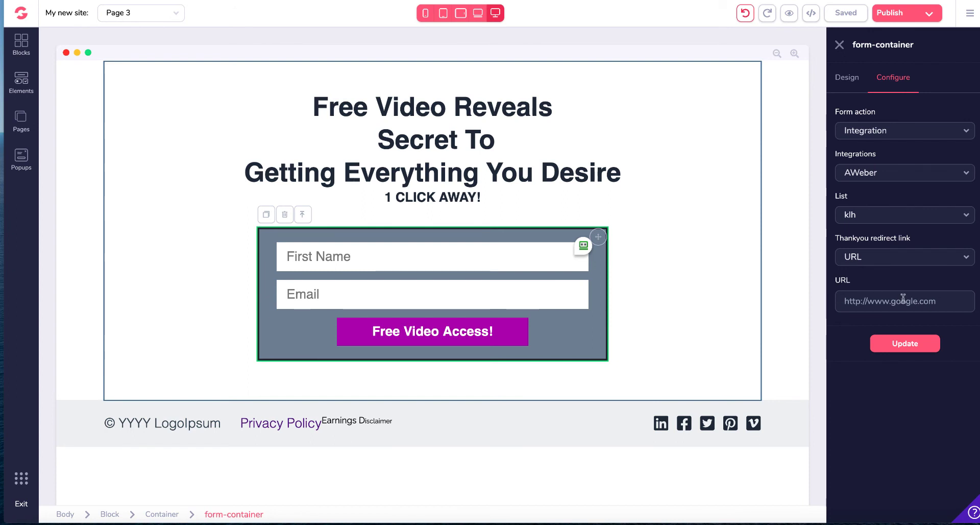
Step: Paste the hop link as the thank-you redirect URL, update the form and save the page
key("ctrl+v")
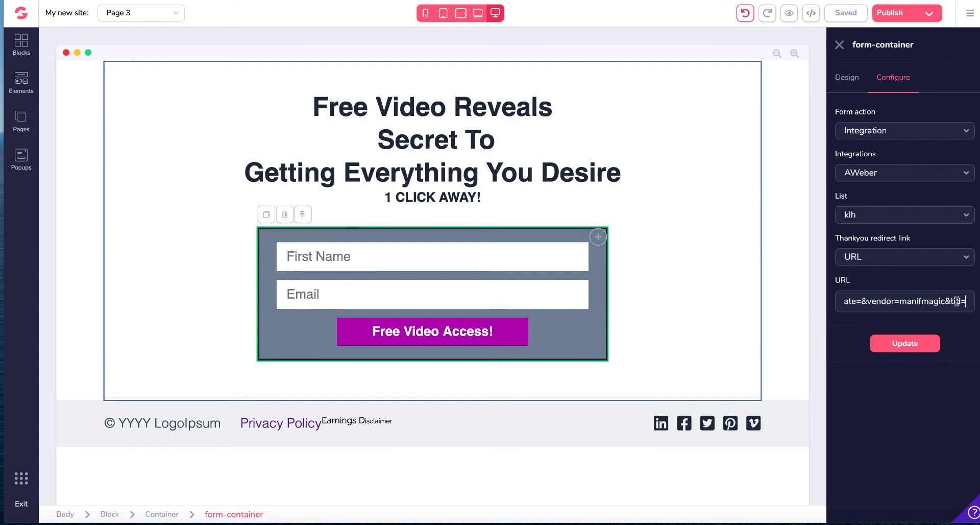
left_click(914, 345)
left_click(916, 347)
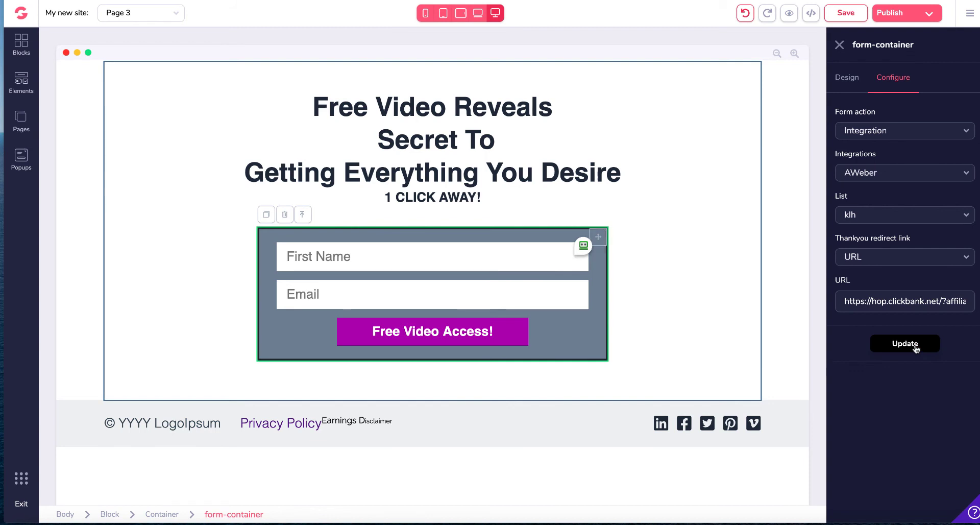
left_click(847, 14)
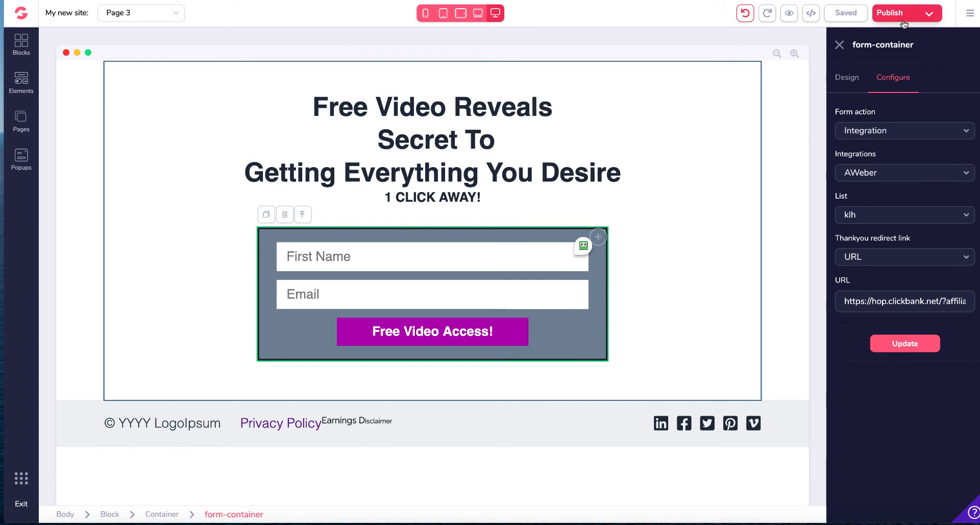
Step: Preview the page and check its layout in the mobile, tablet and desktop views
left_click(791, 18)
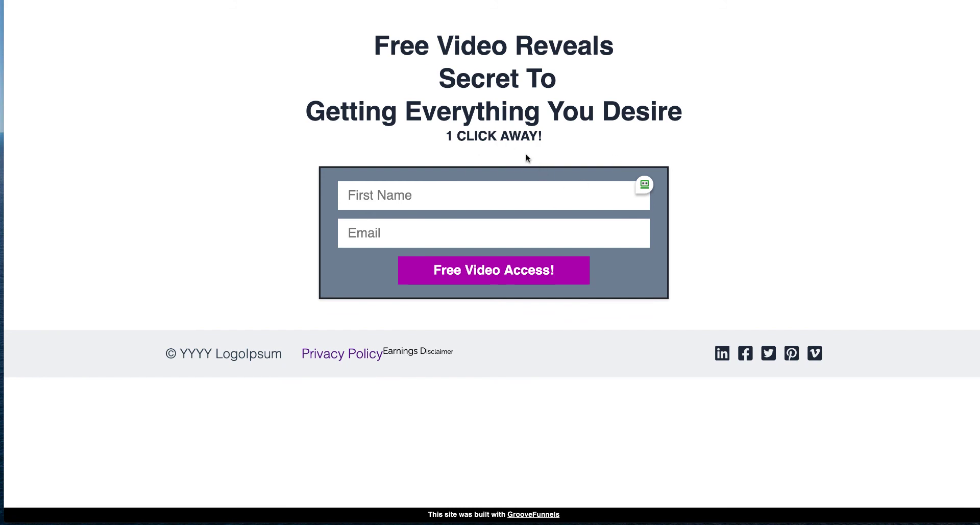
key("Escape")
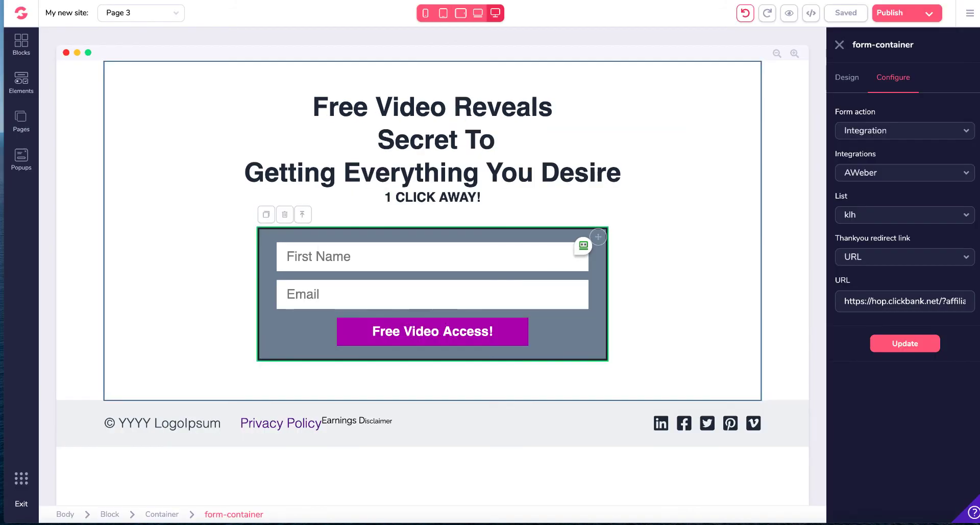
left_click(425, 14)
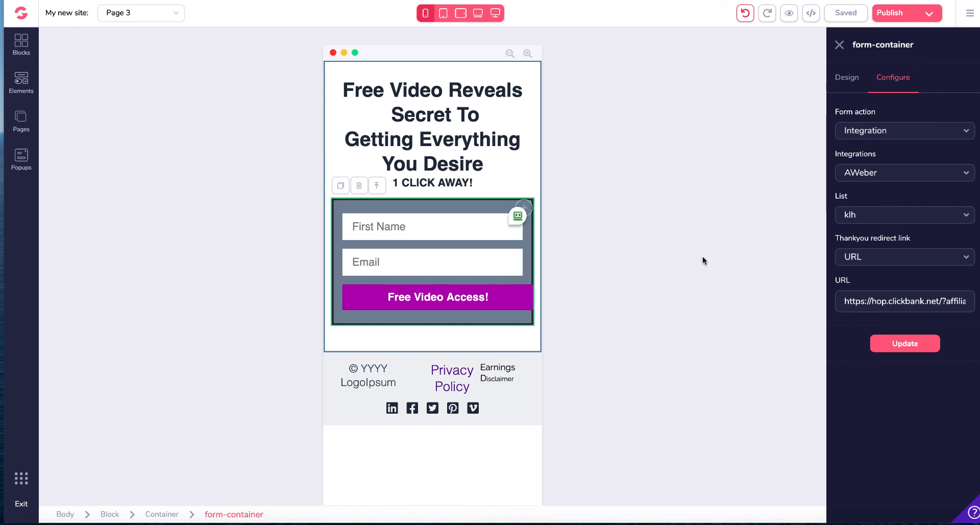
left_click(444, 13)
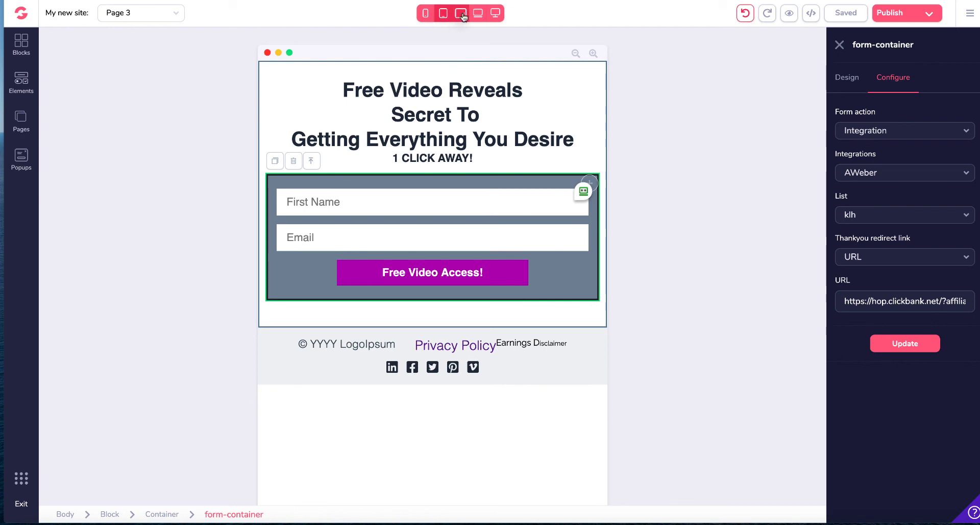
left_click(462, 15)
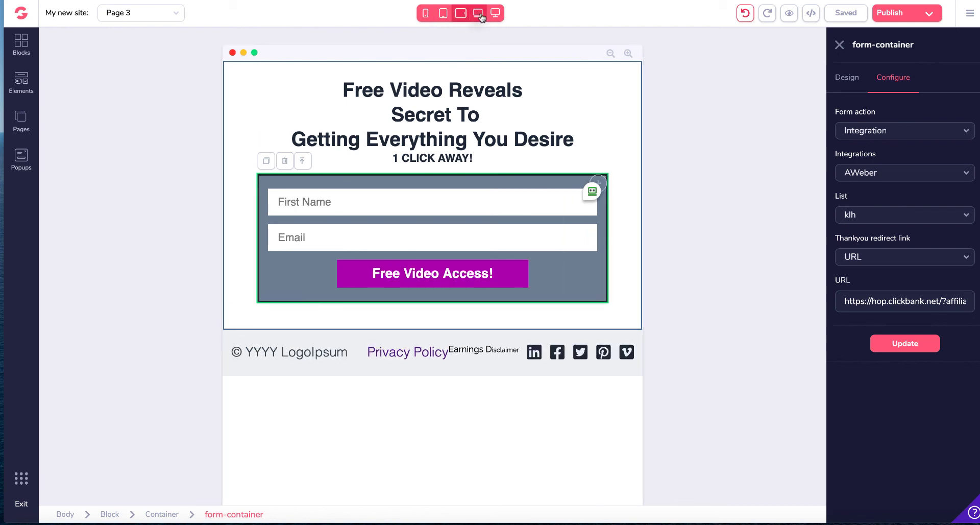
left_click(479, 14)
left_click(495, 13)
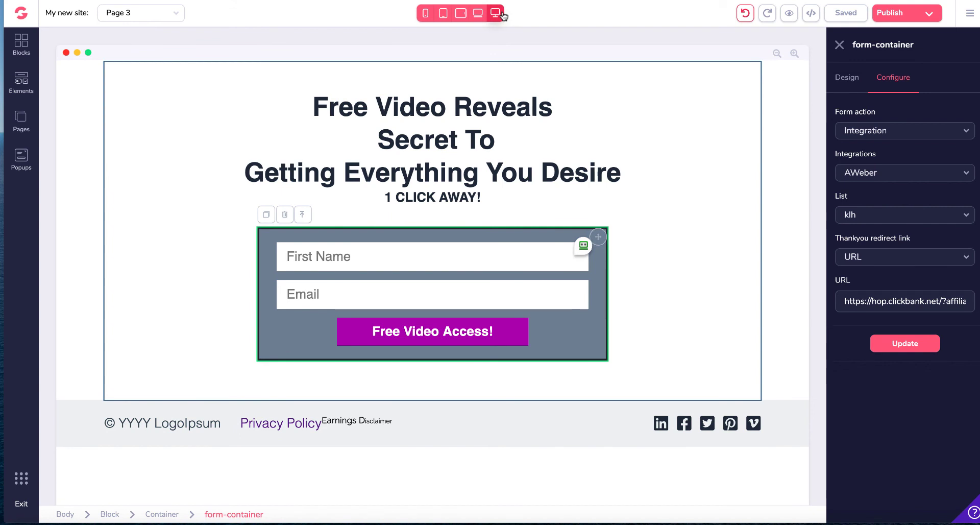
left_click(425, 15)
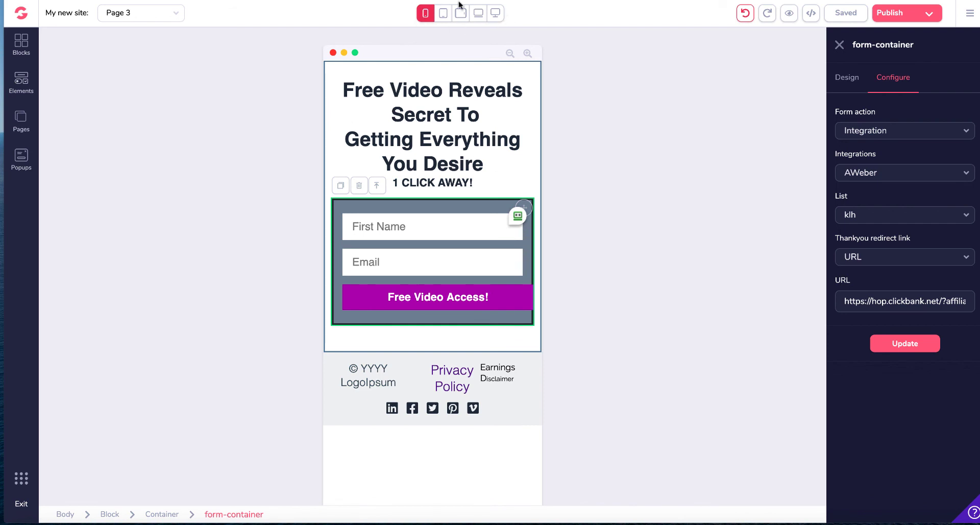
left_click(497, 14)
left_click(478, 14)
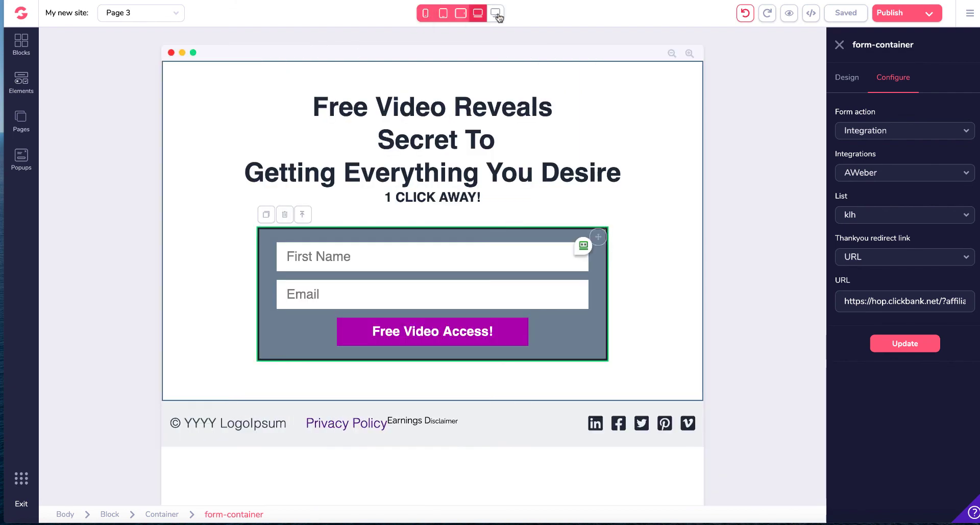
left_click(496, 14)
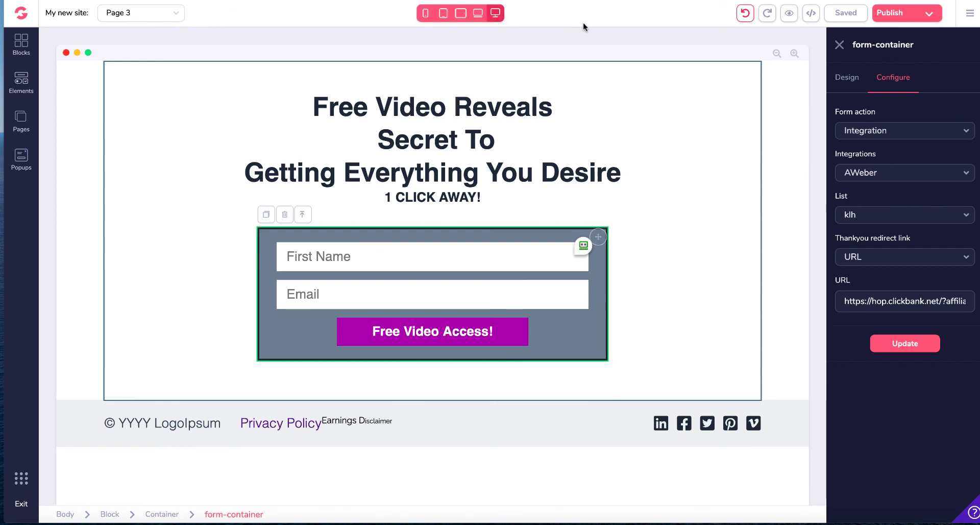
Step: Open the page's publish settings
scroll(584, 23, "down", 1)
scroll(602, 42, "up", 1)
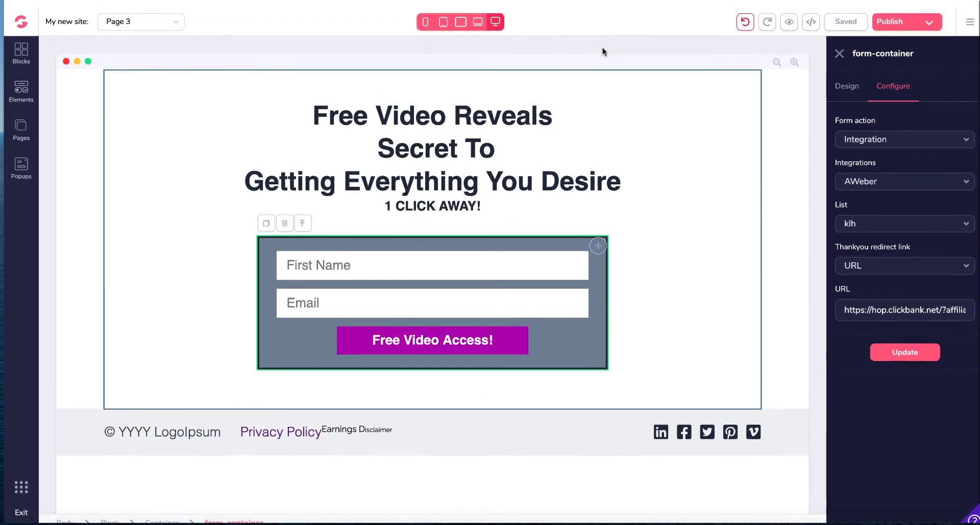
left_click(927, 14)
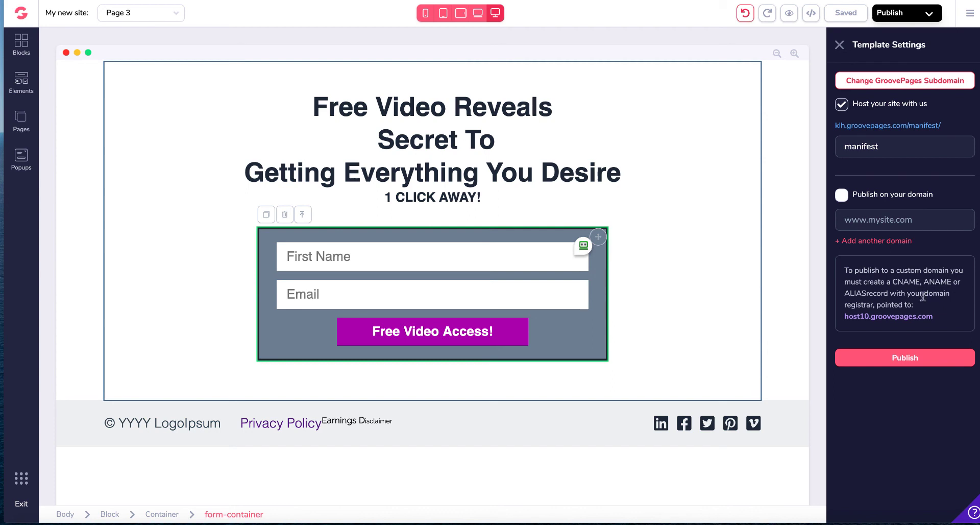
Step: Publish the site, then open the live subdomain URL with page-3 appended in the browser
left_click(939, 358)
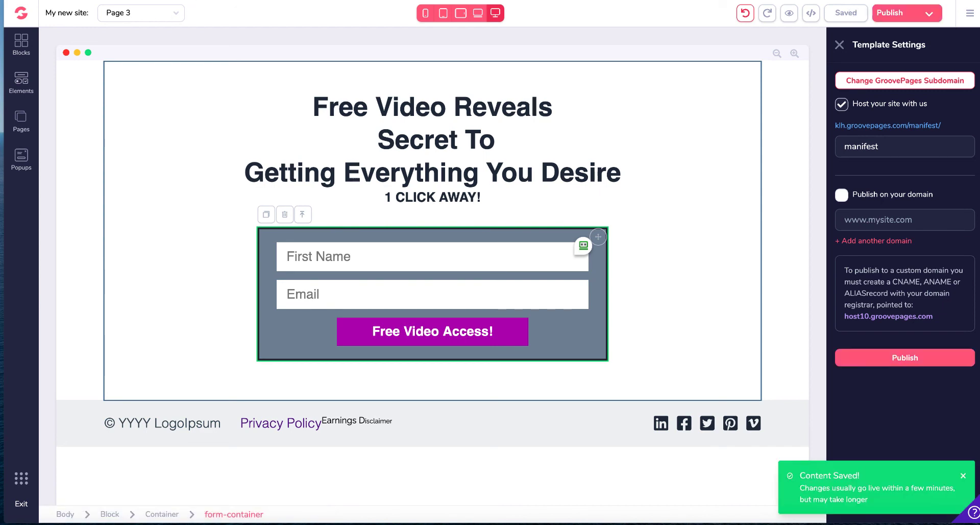
left_click(906, 127)
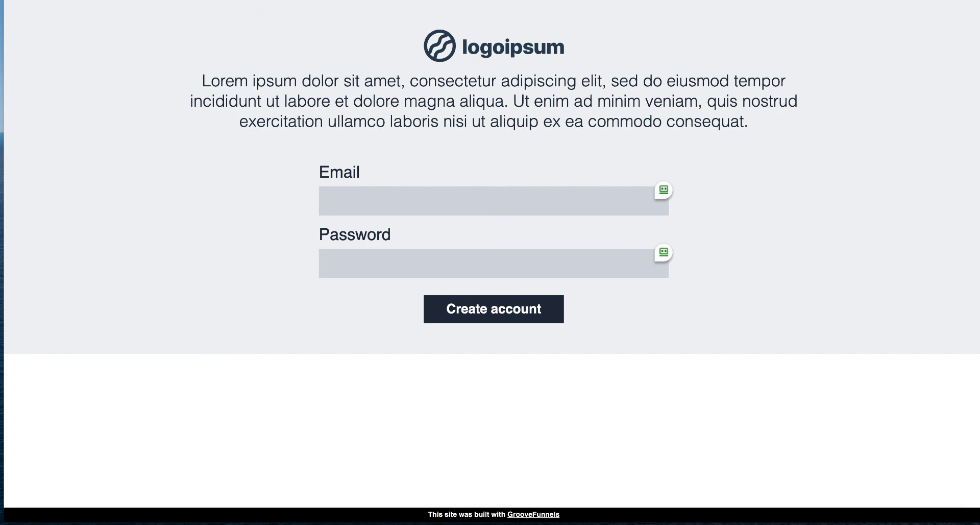
type("page-")
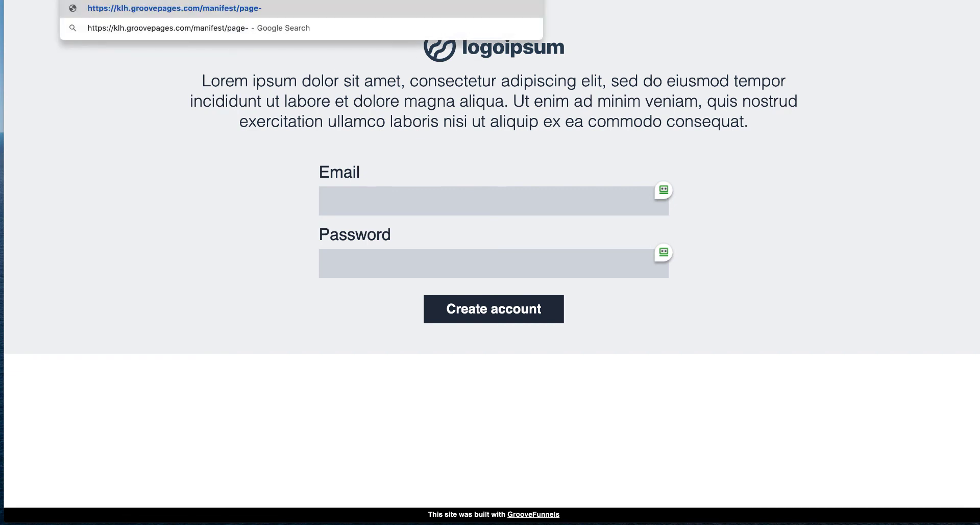
type("3")
key("Return")
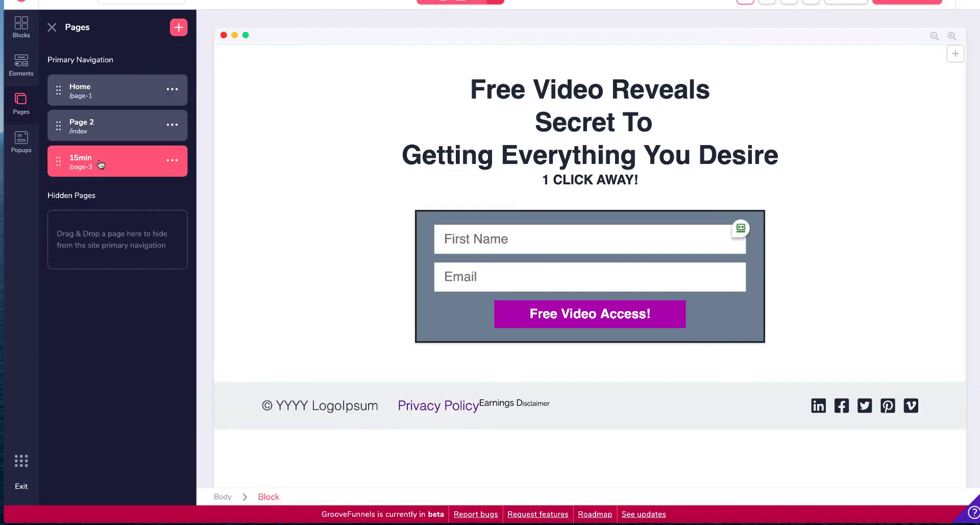
Step: Set the 15min page as the site's homepage and save it through Publish
left_click(172, 160)
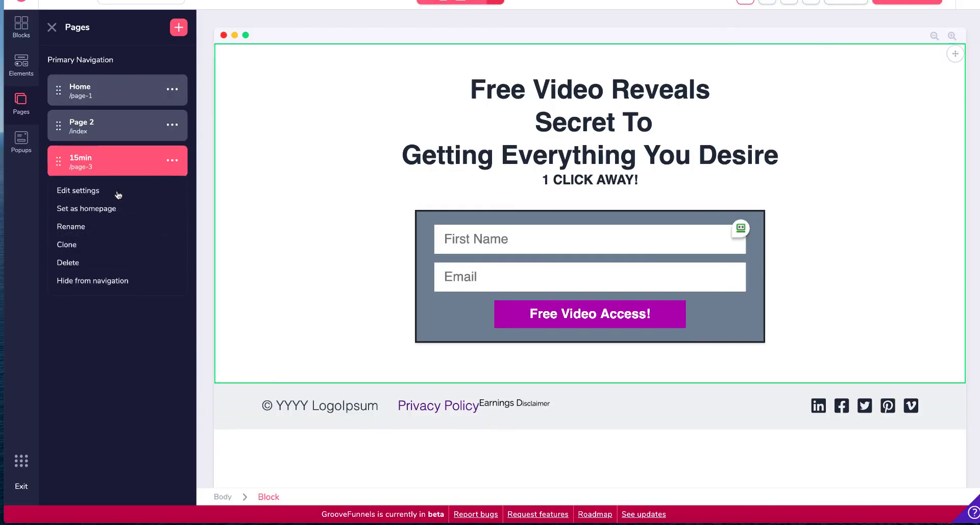
left_click(96, 210)
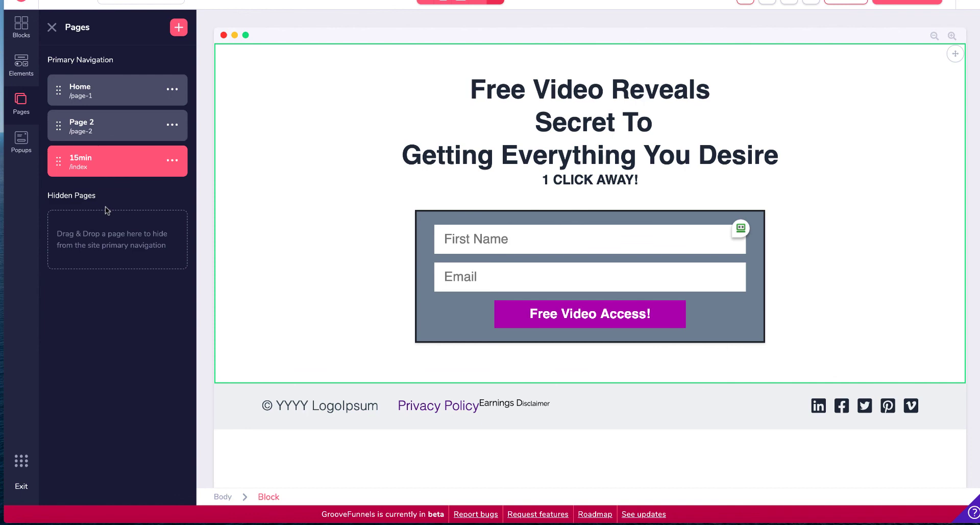
scroll(759, 87, "up", 2)
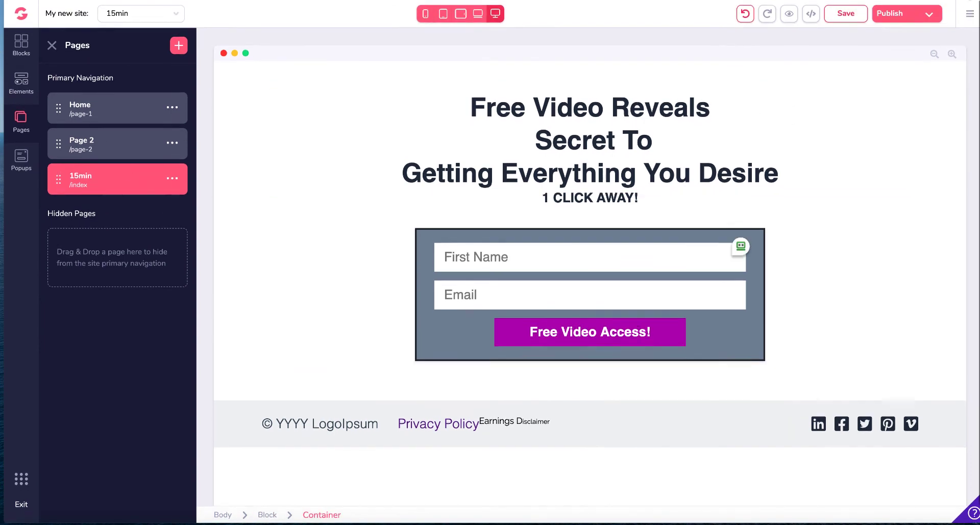
left_click(927, 15)
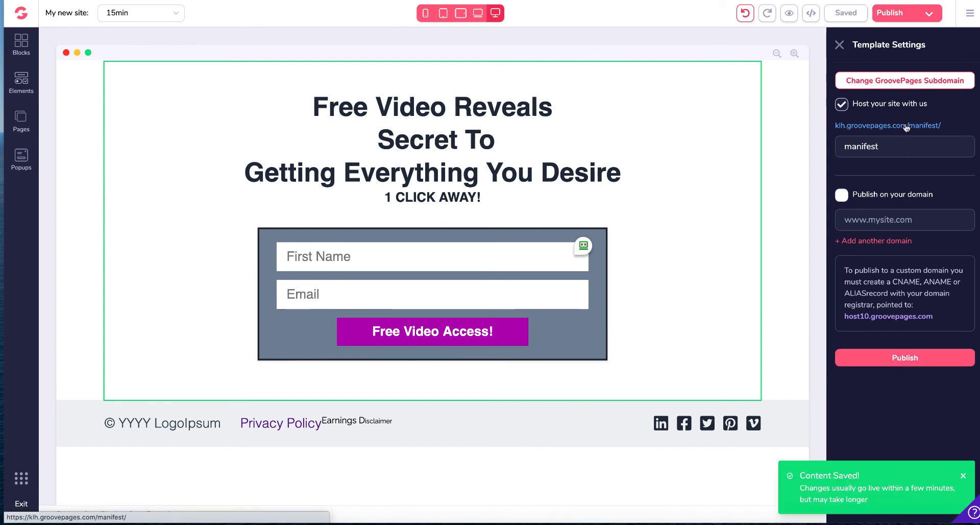
Step: Open the live site link and review the funnel diagram of landing, bridge and sales pages
left_click(907, 126)
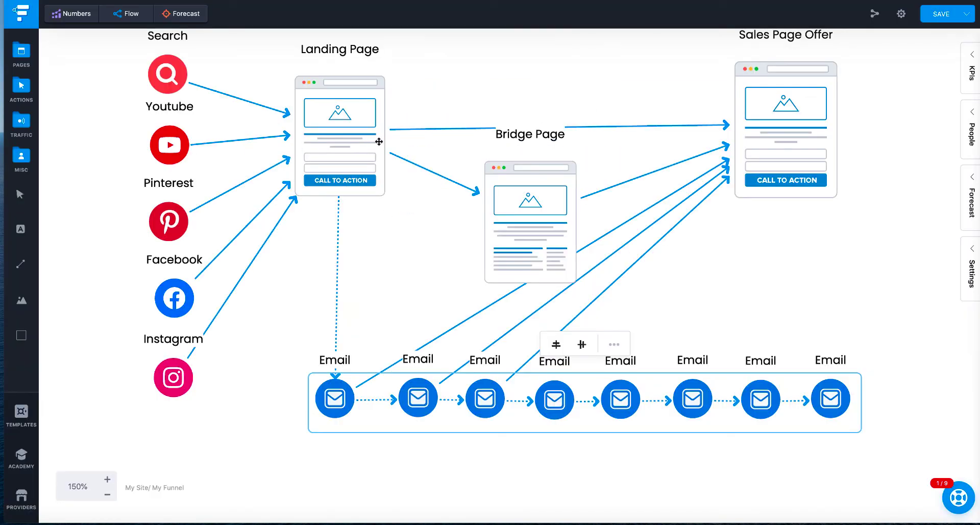
scroll(379, 141, "up", 3)
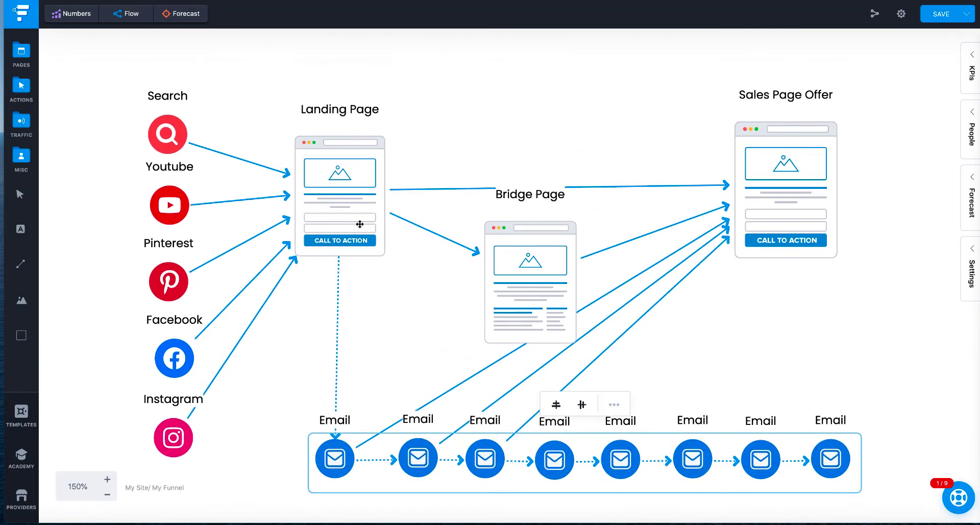
scroll(360, 223, "down", 2)
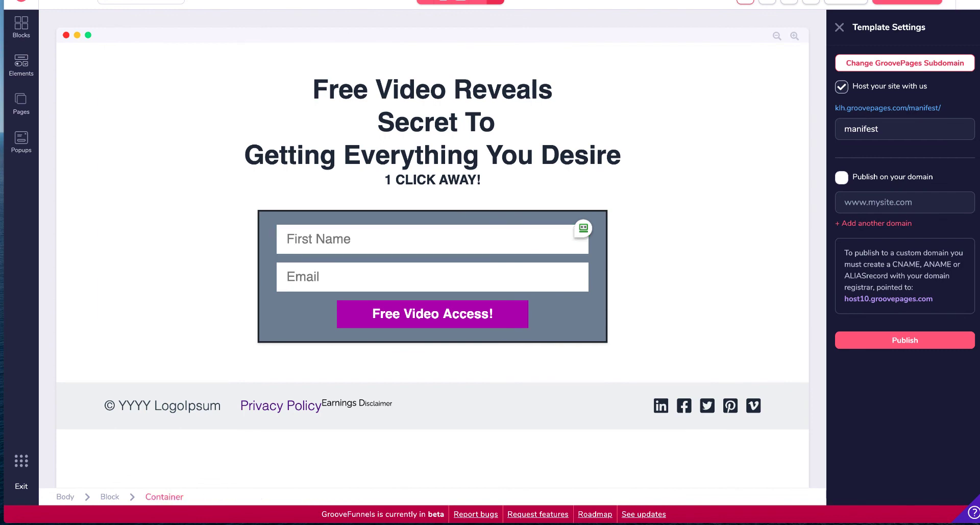
Step: On the live opt-in page, submit the form with a test first name and e-mail address
left_click(195, 0)
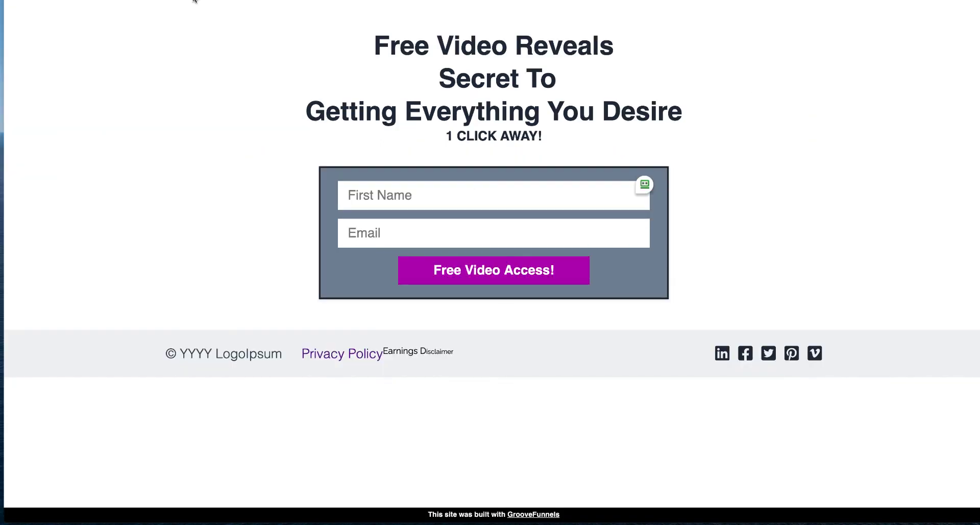
left_click(474, 201)
type("Kerie")
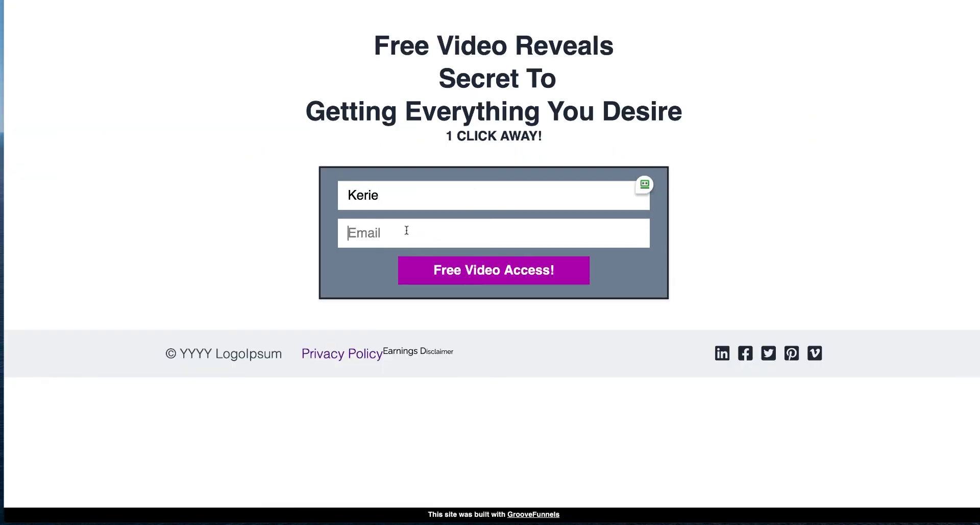
left_click(407, 230)
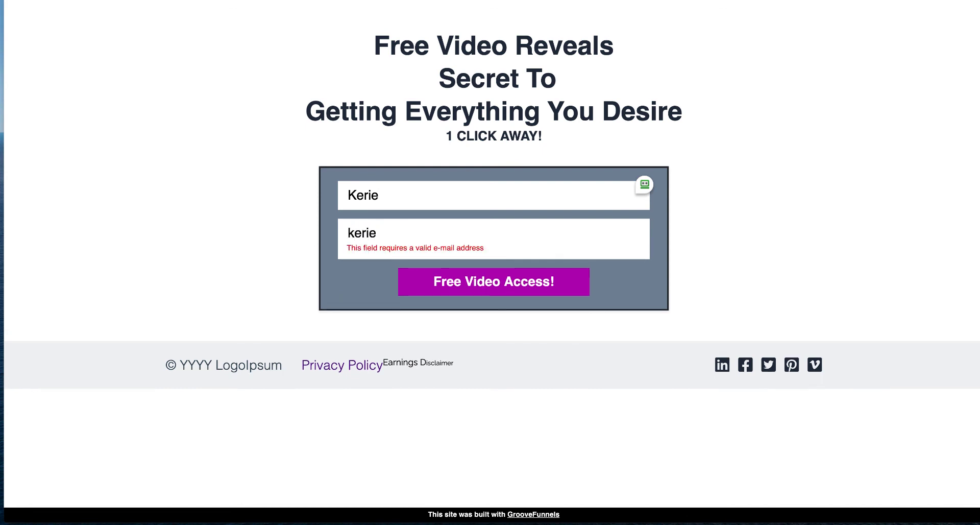
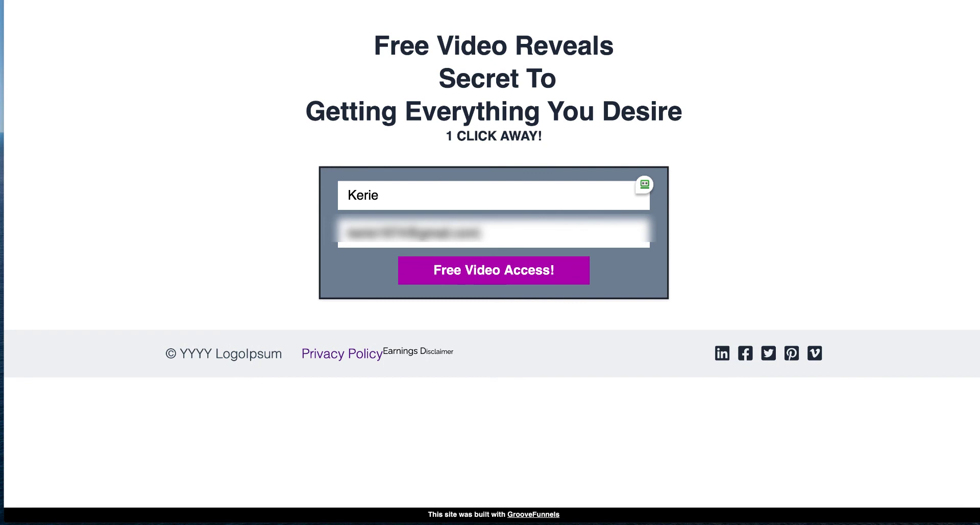
left_click(498, 275)
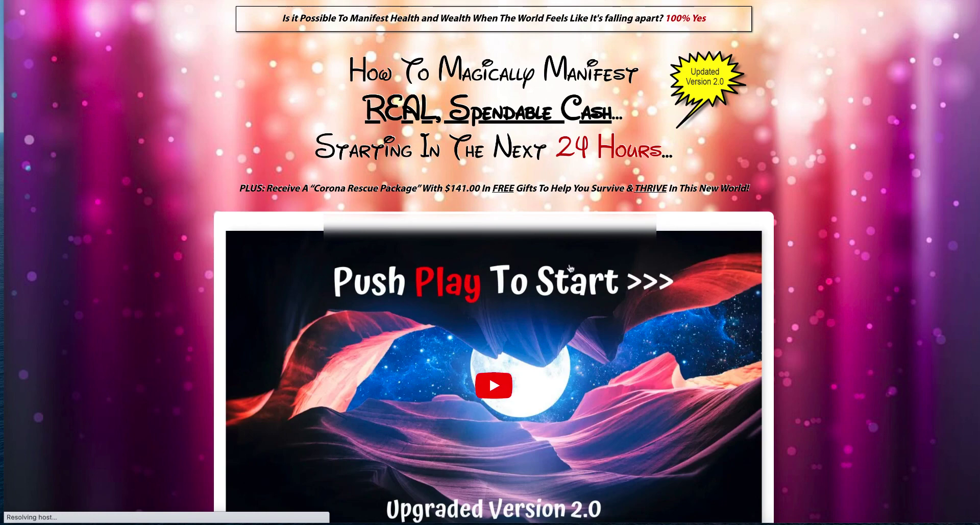
Step: Scroll through the Manifestation Magic sales page reached after submitting the form
scroll(666, 276, "down", 1)
scroll(666, 276, "down", 13)
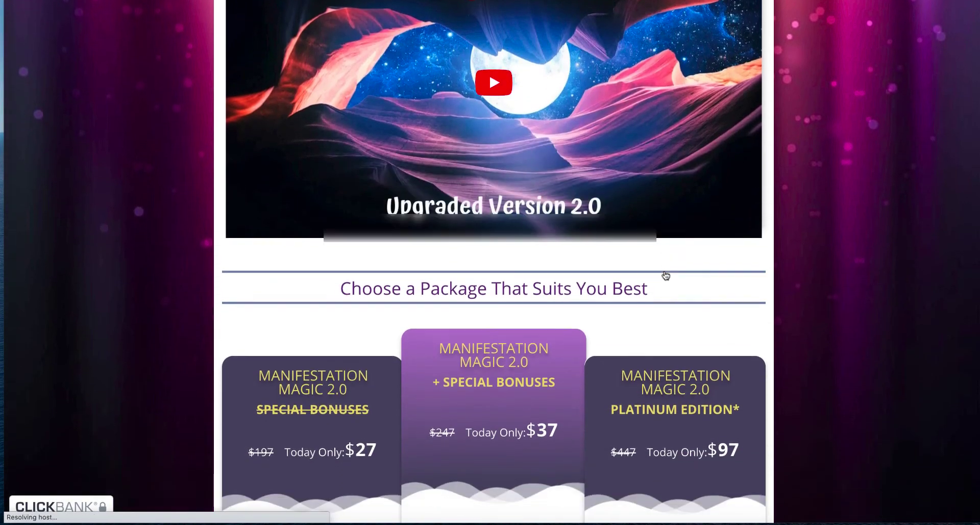
scroll(664, 270, "down", 20)
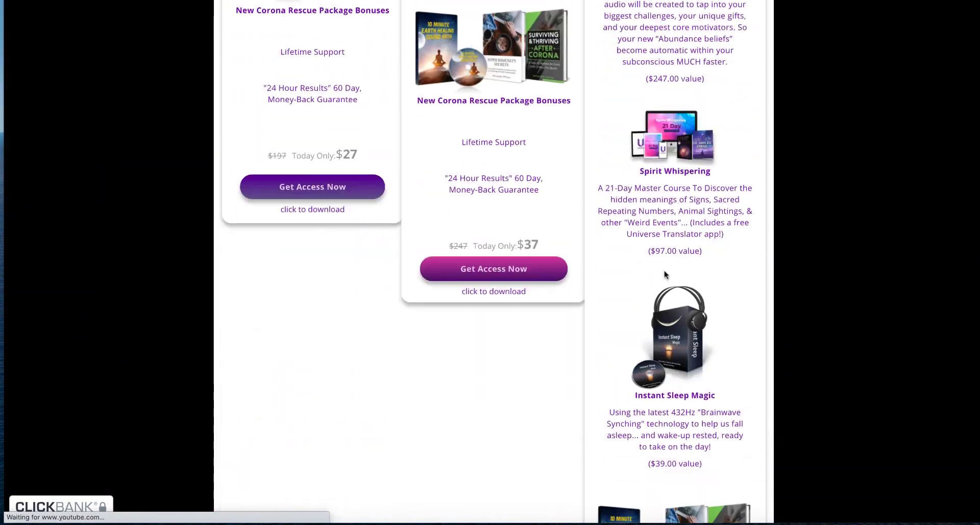
scroll(664, 270, "up", 12)
scroll(665, 271, "up", 20)
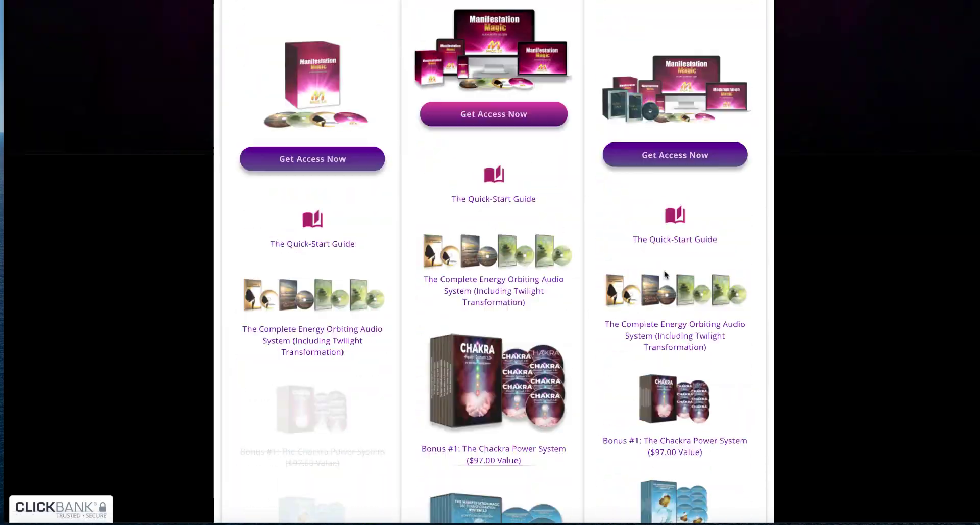
scroll(665, 275, "down", 1)
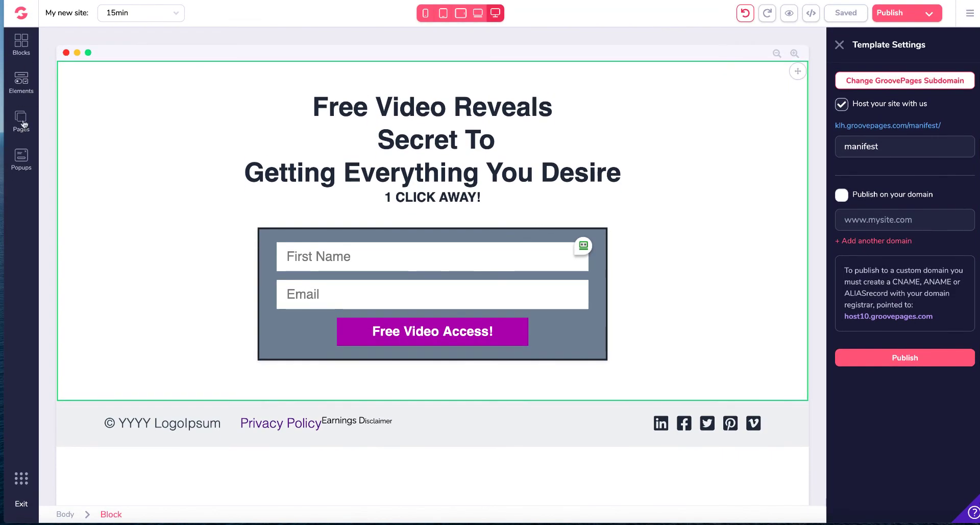
Step: Open the Add New Page panel from the page list and browse the available page templates
left_click(23, 122)
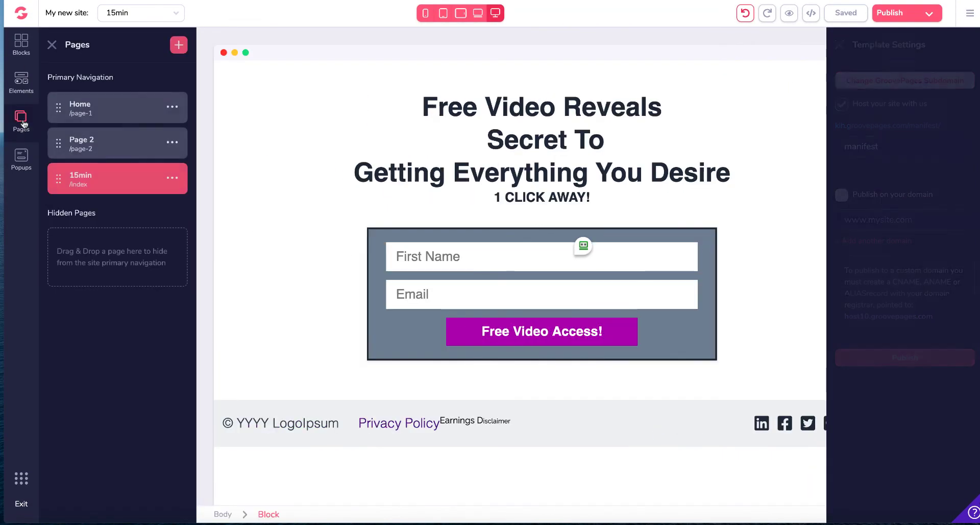
left_click(178, 46)
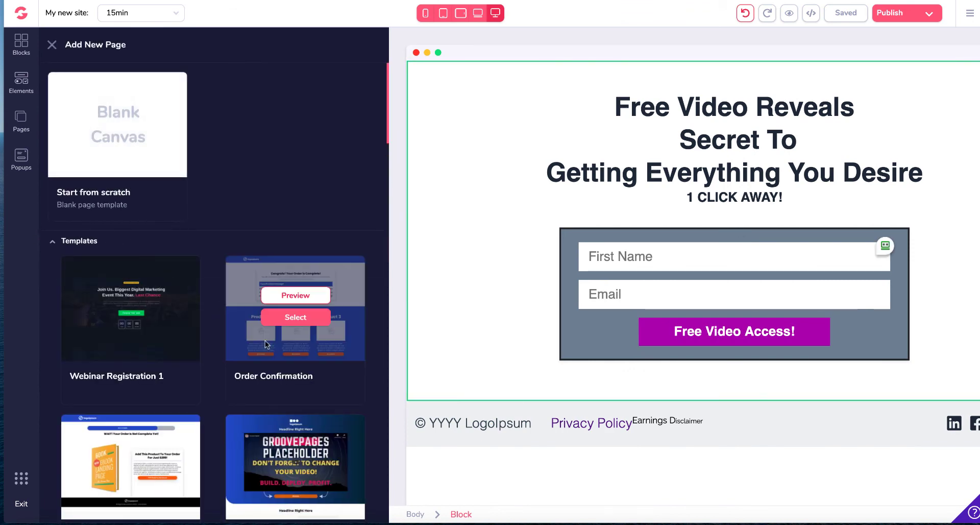
scroll(258, 345, "down", 8)
scroll(258, 346, "down", 9)
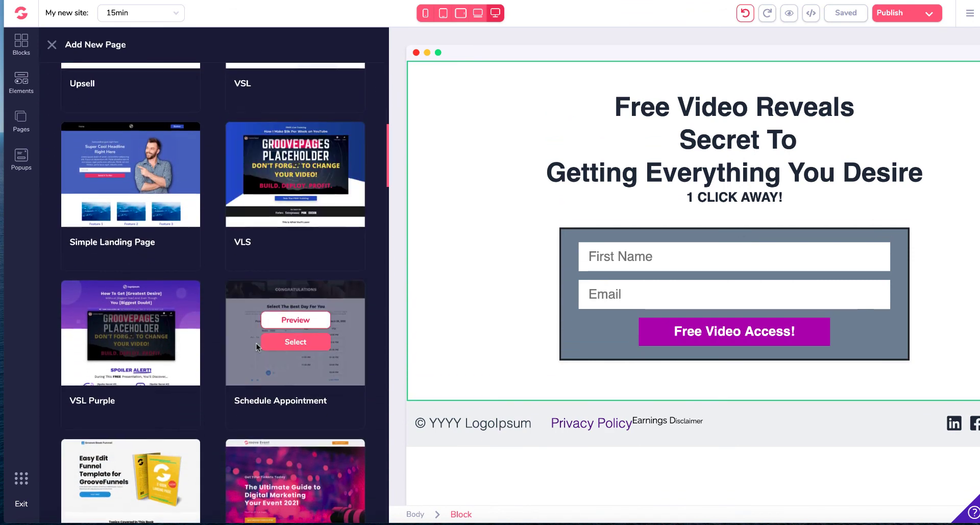
scroll(259, 345, "down", 3)
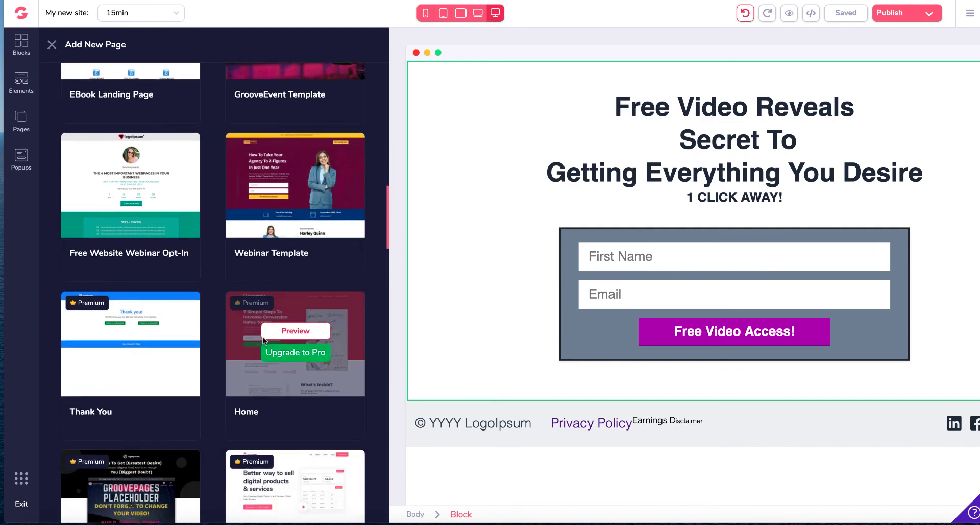
scroll(279, 292, "down", 10)
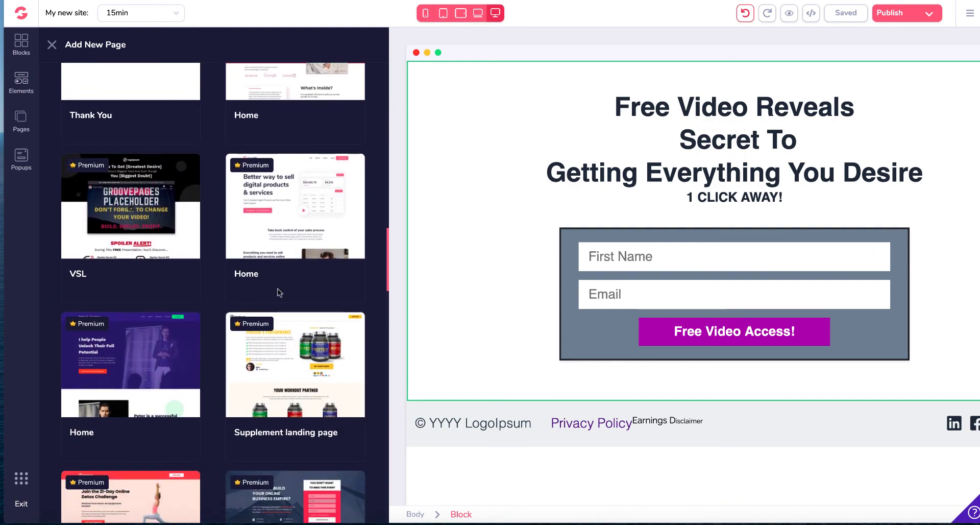
scroll(279, 293, "down", 11)
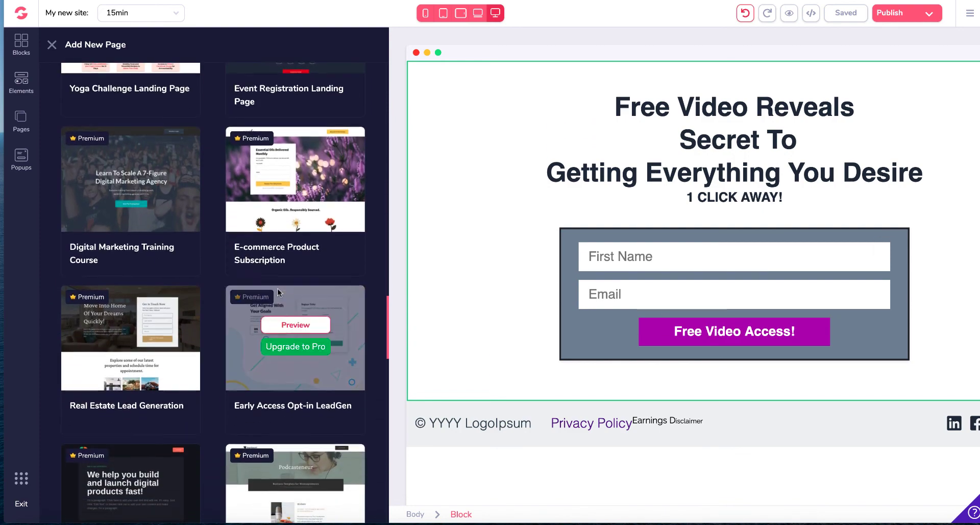
scroll(279, 294, "down", 1)
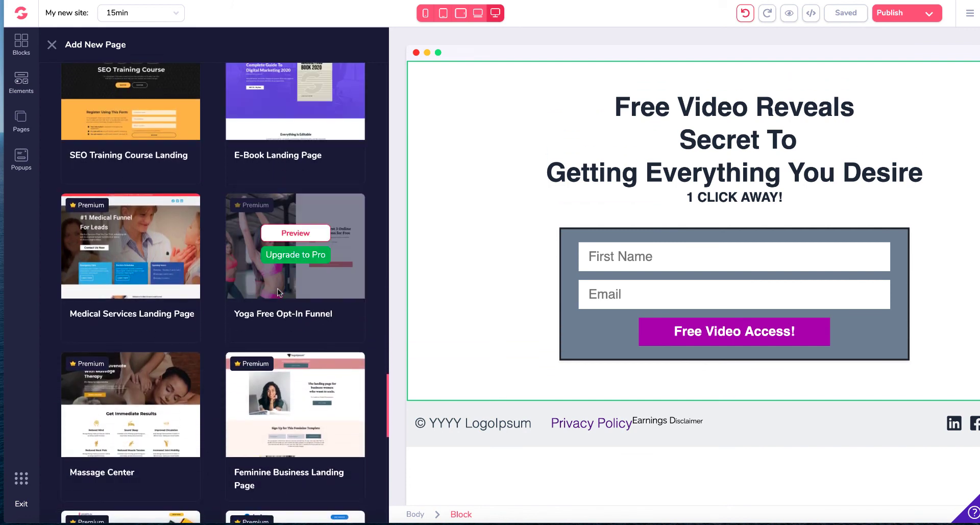
scroll(143, 201, "up", 5)
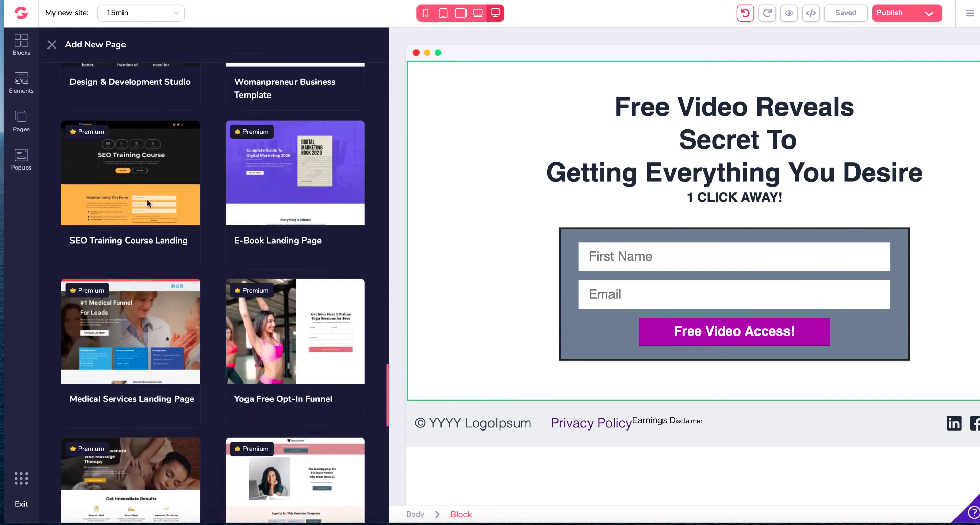
scroll(248, 247, "down", 15)
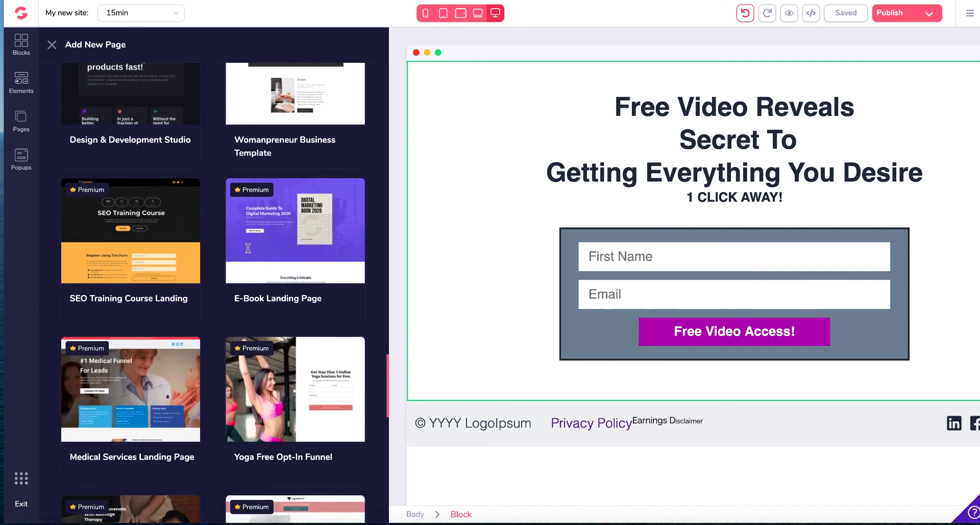
scroll(247, 251, "down", 4)
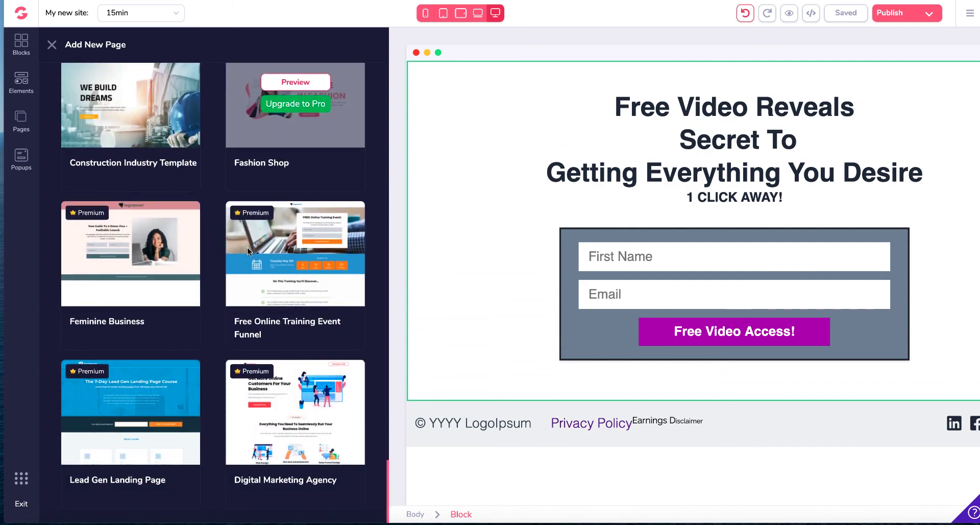
scroll(247, 251, "up", 18)
scroll(247, 252, "up", 5)
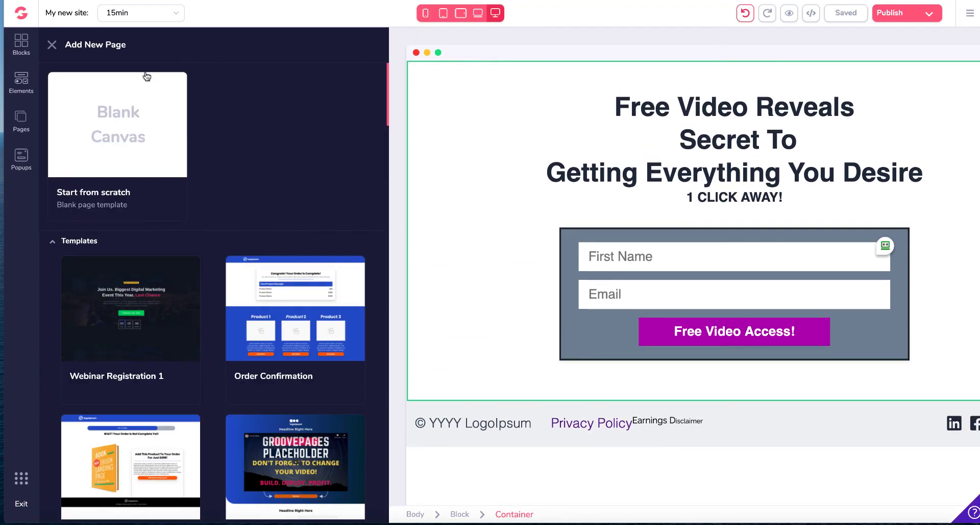